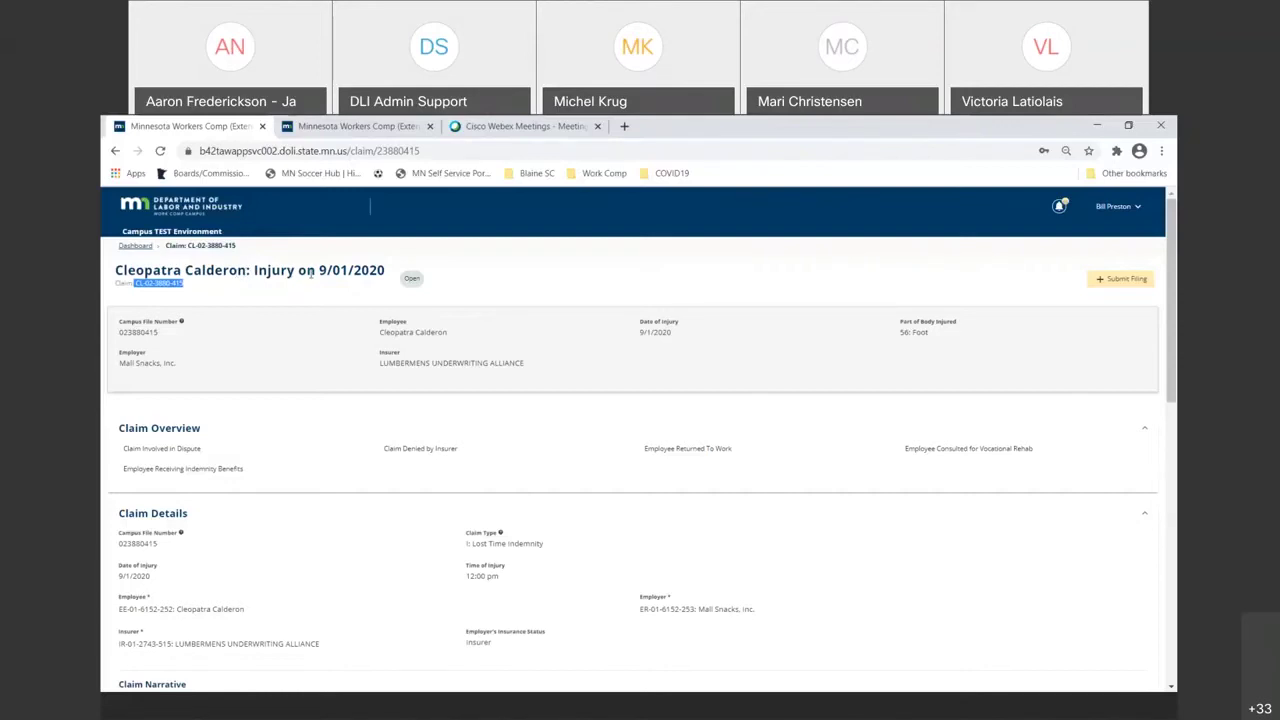
- Scroll through the claim's Related Claims & Cases table, then switch to the 3/9/2021 medical dispute tab
scroll(311, 308, down, 3)
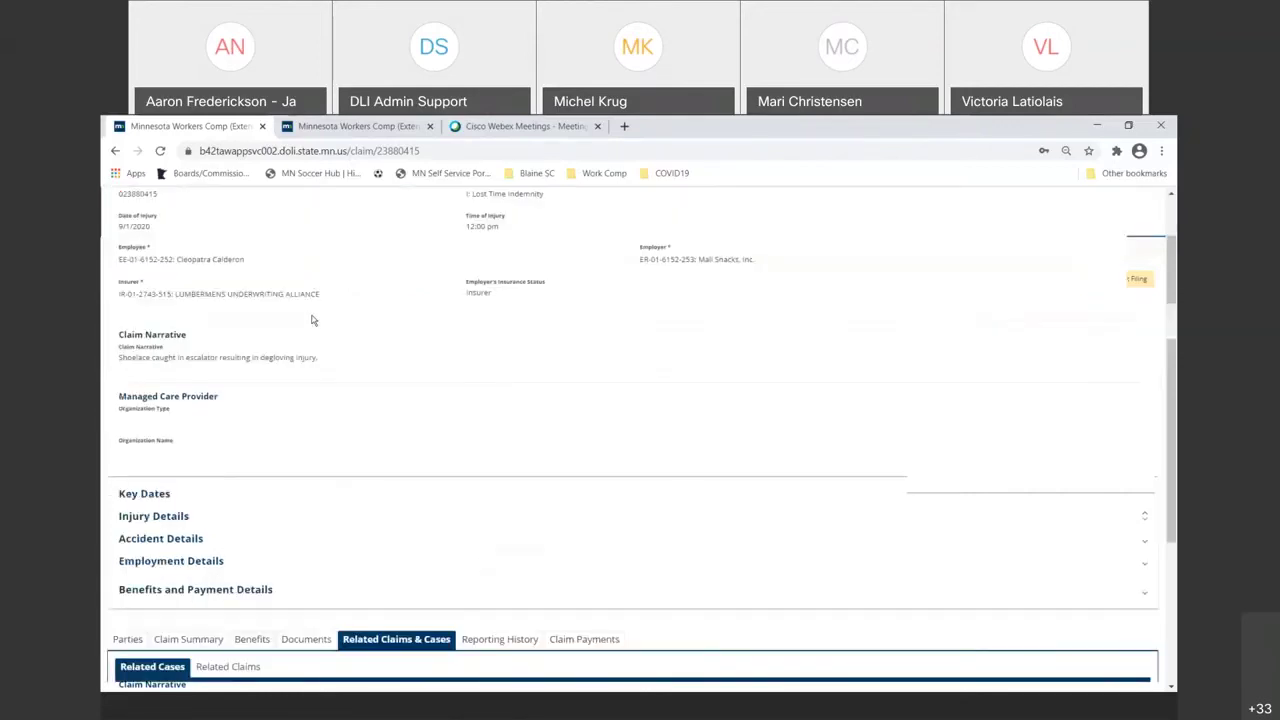
scroll(311, 320, down, 3)
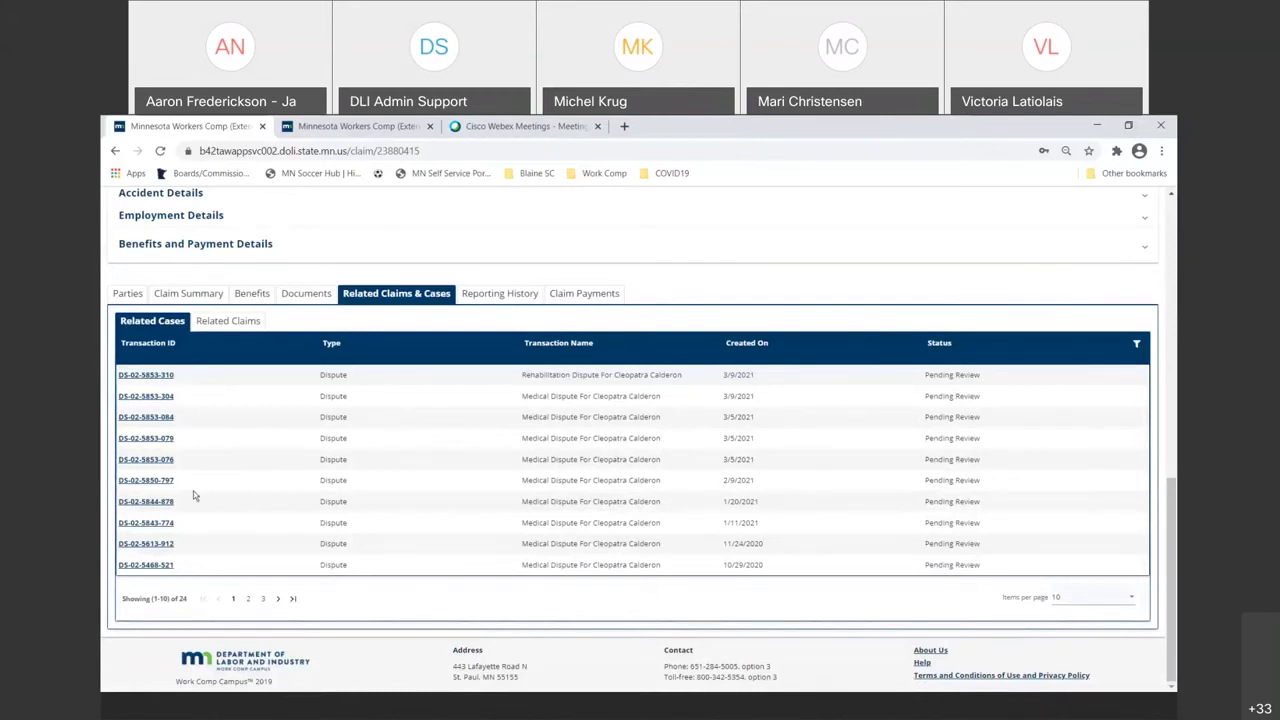
click(369, 126)
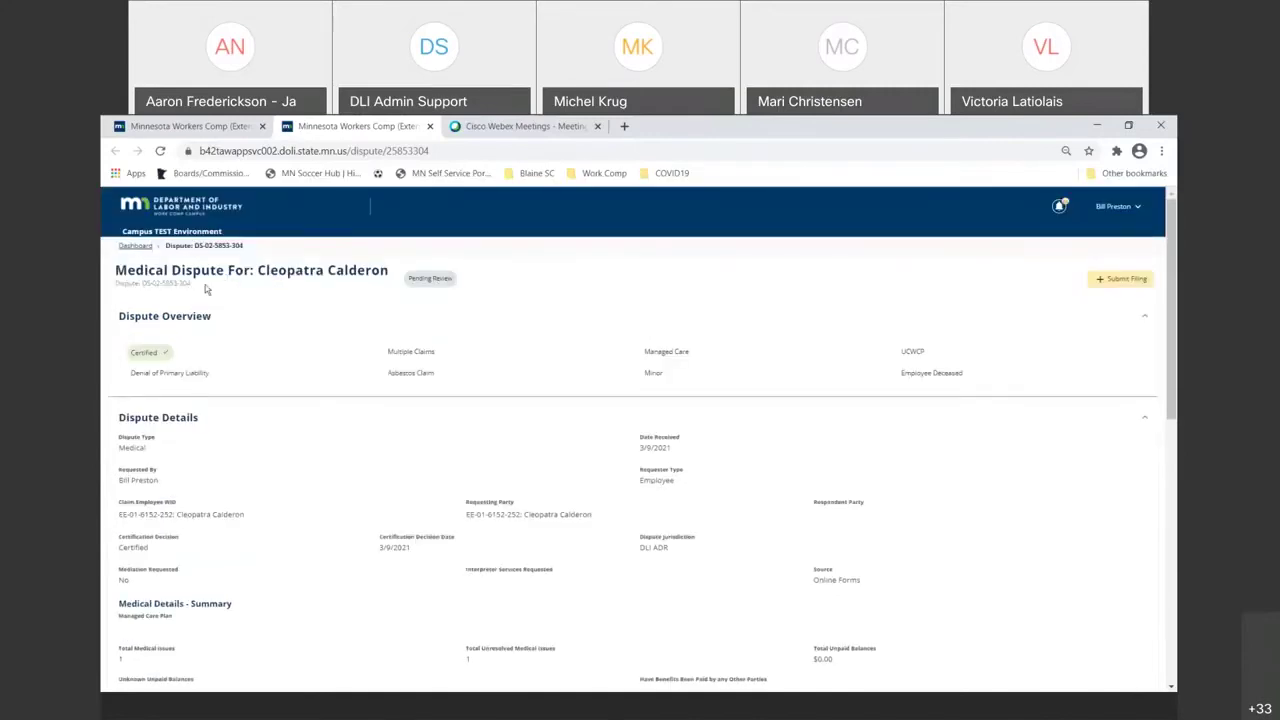
- Select the dispute number, scroll through the dispute details and parties, then go back to the related cases list
drag(199, 284, 144, 287)
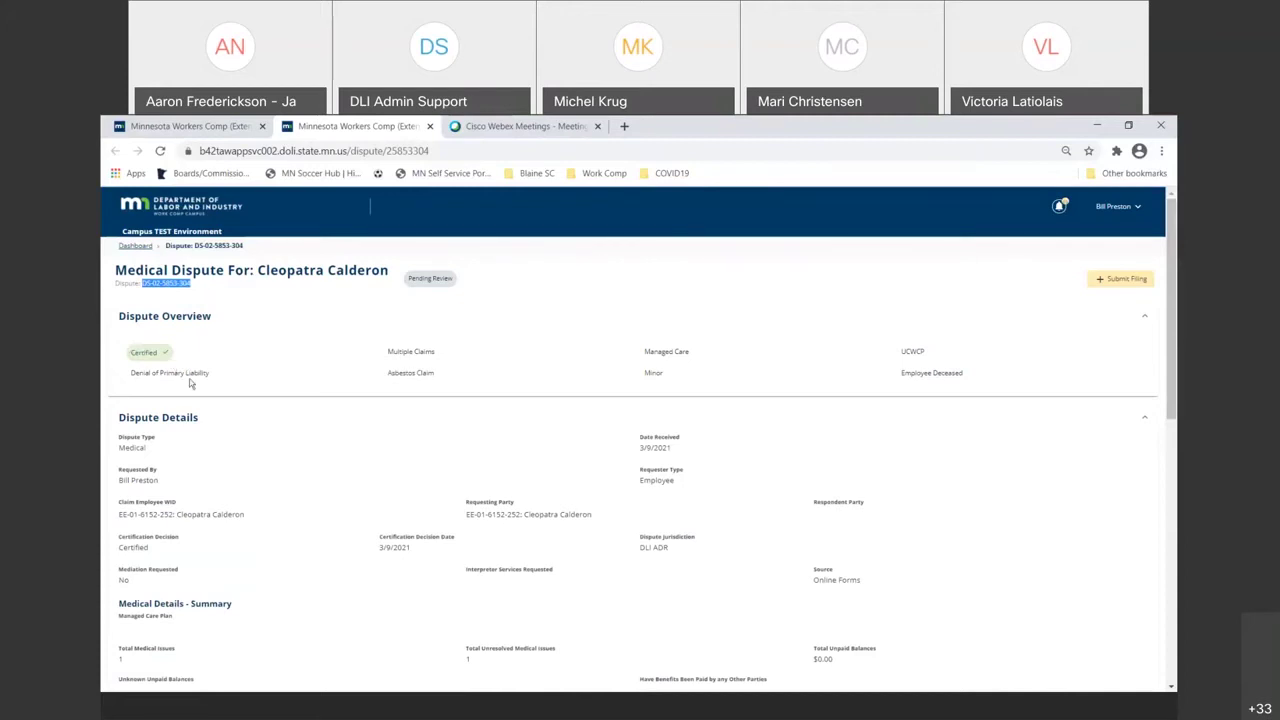
scroll(190, 383, down, 10)
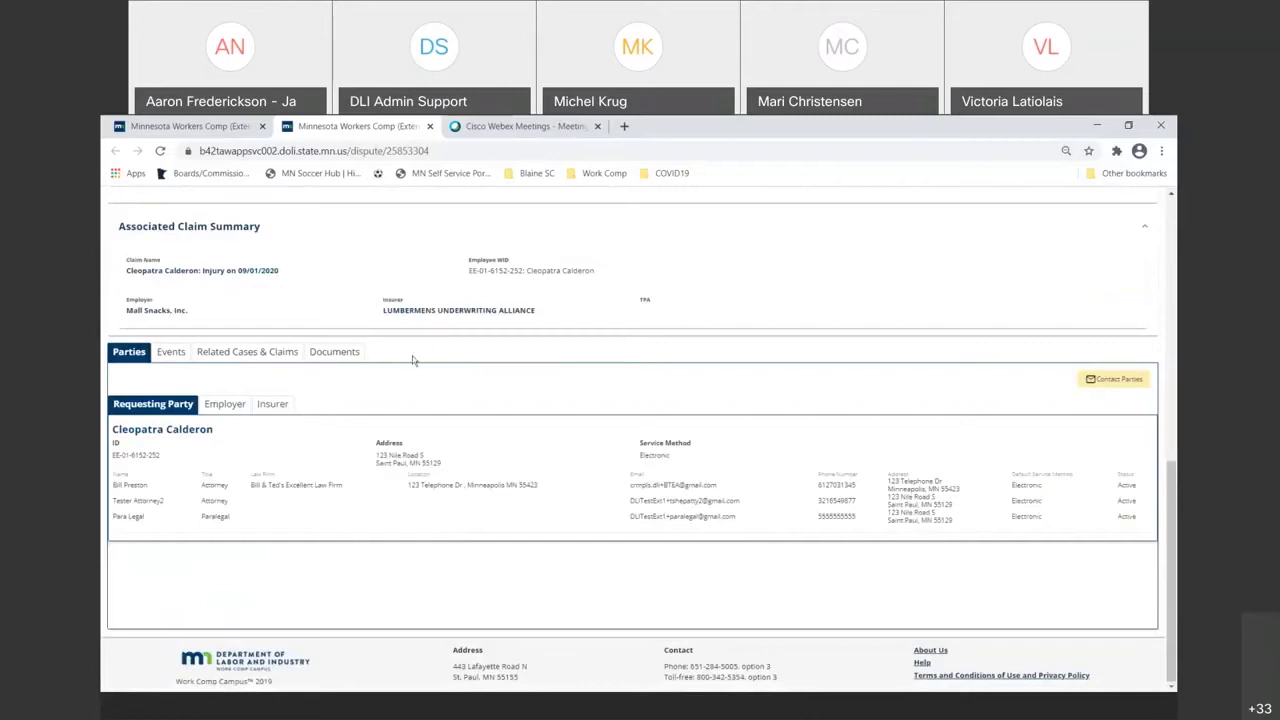
scroll(434, 347, up, 3)
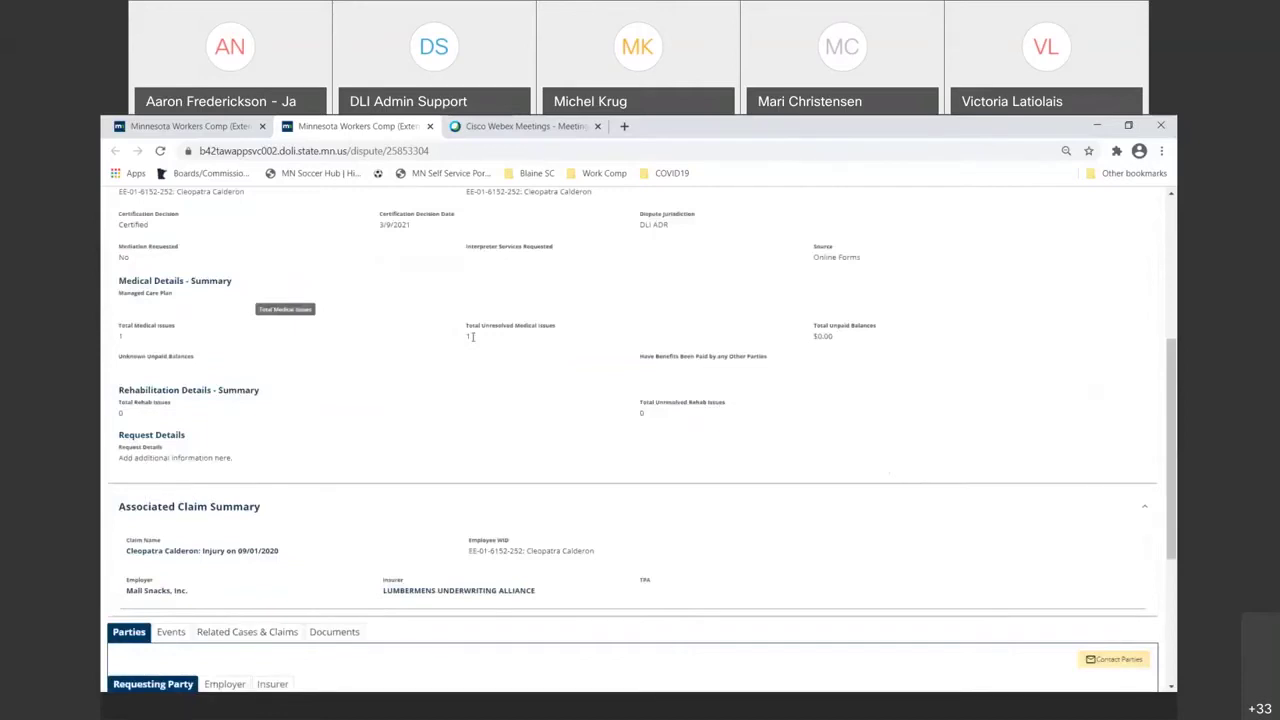
scroll(475, 337, up, 3)
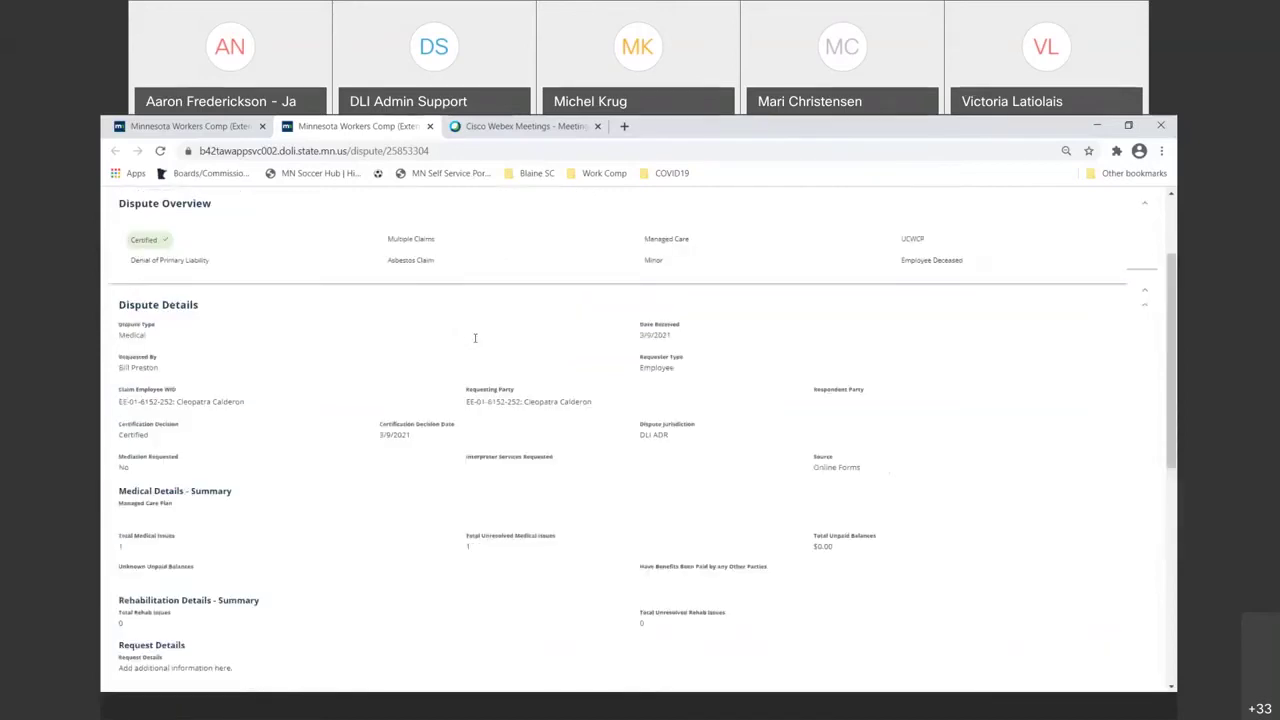
scroll(470, 343, up, 2)
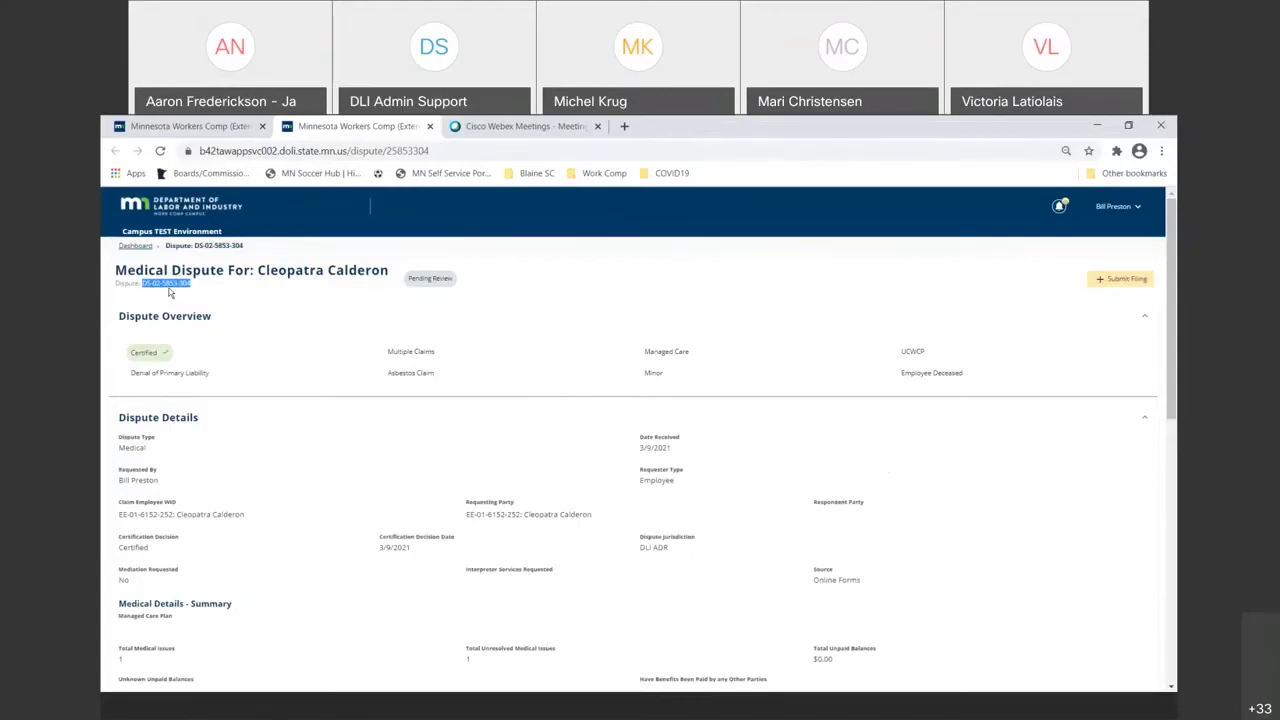
click(190, 126)
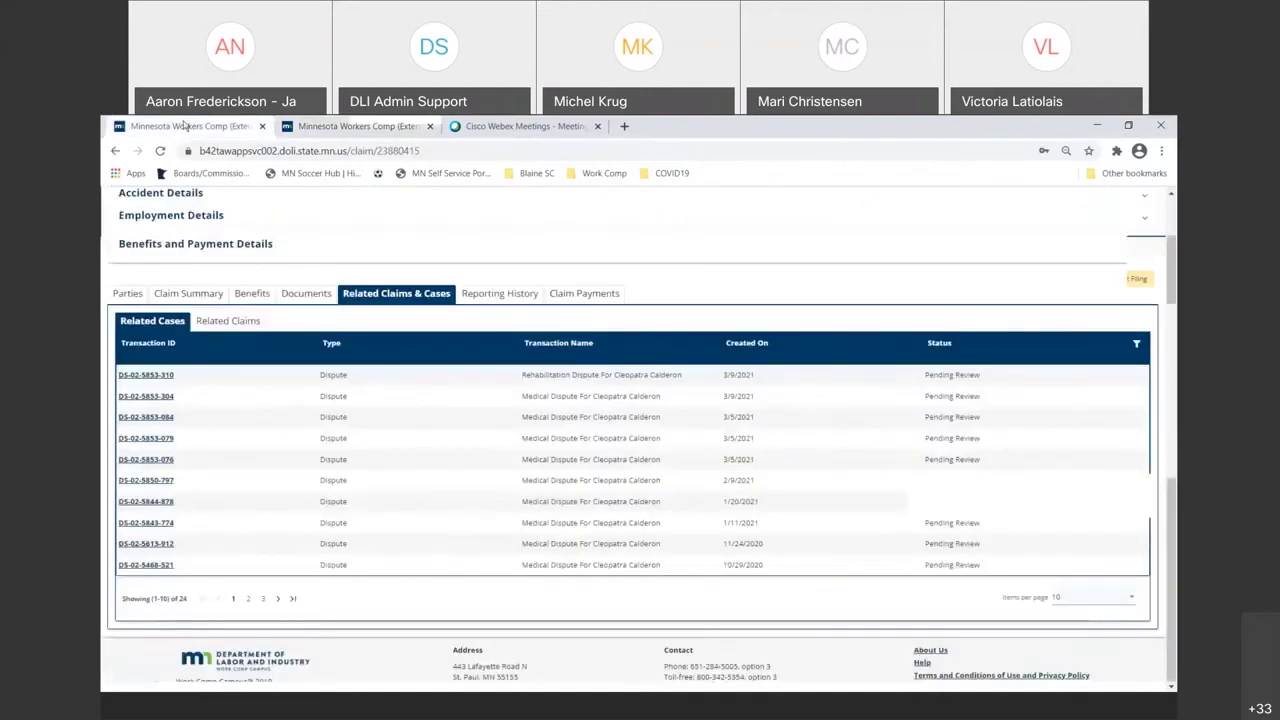
- Visit the My Overview dashboard and its Submit a Filing list, then return to the medical dispute tab
scroll(216, 271, up, 10)
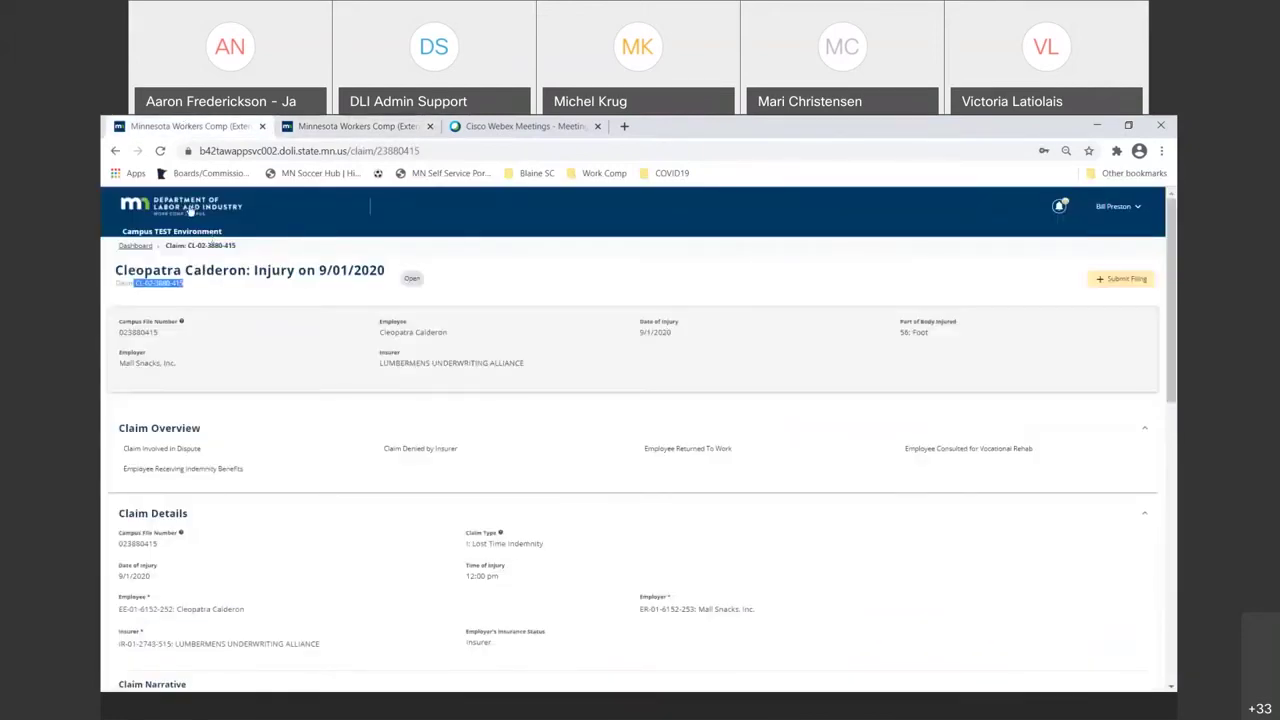
click(190, 210)
click(419, 207)
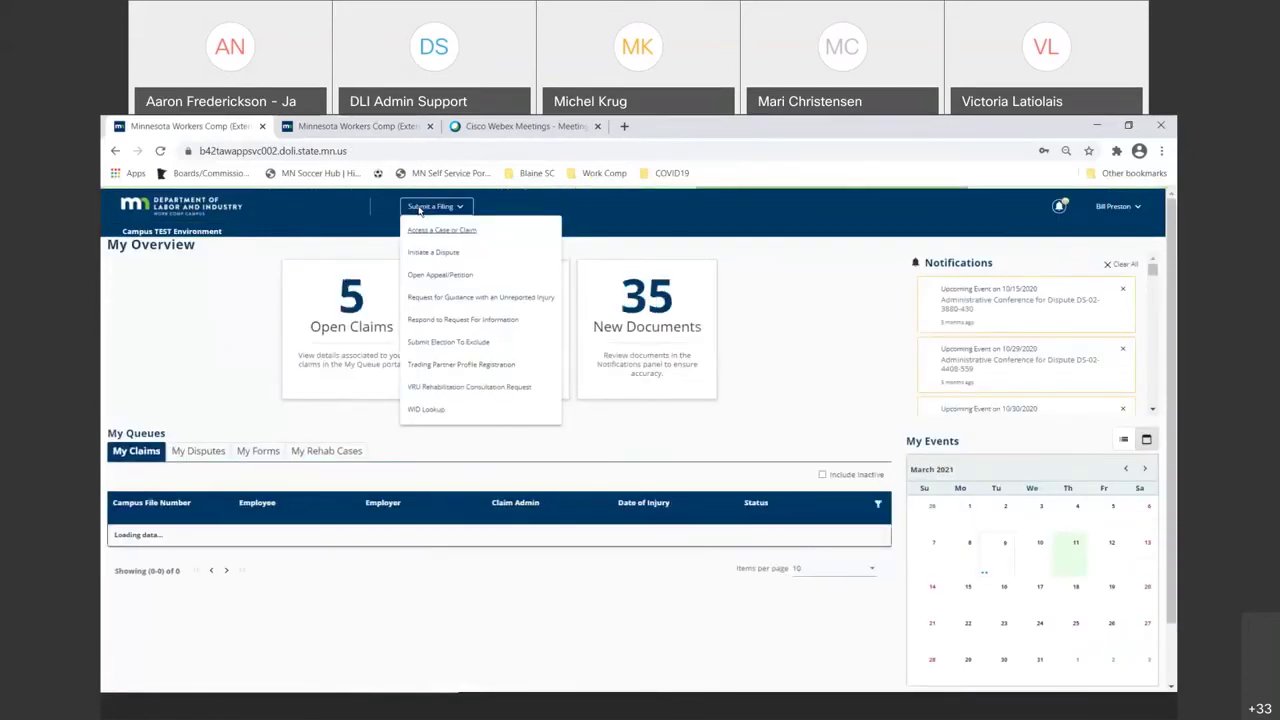
click(352, 127)
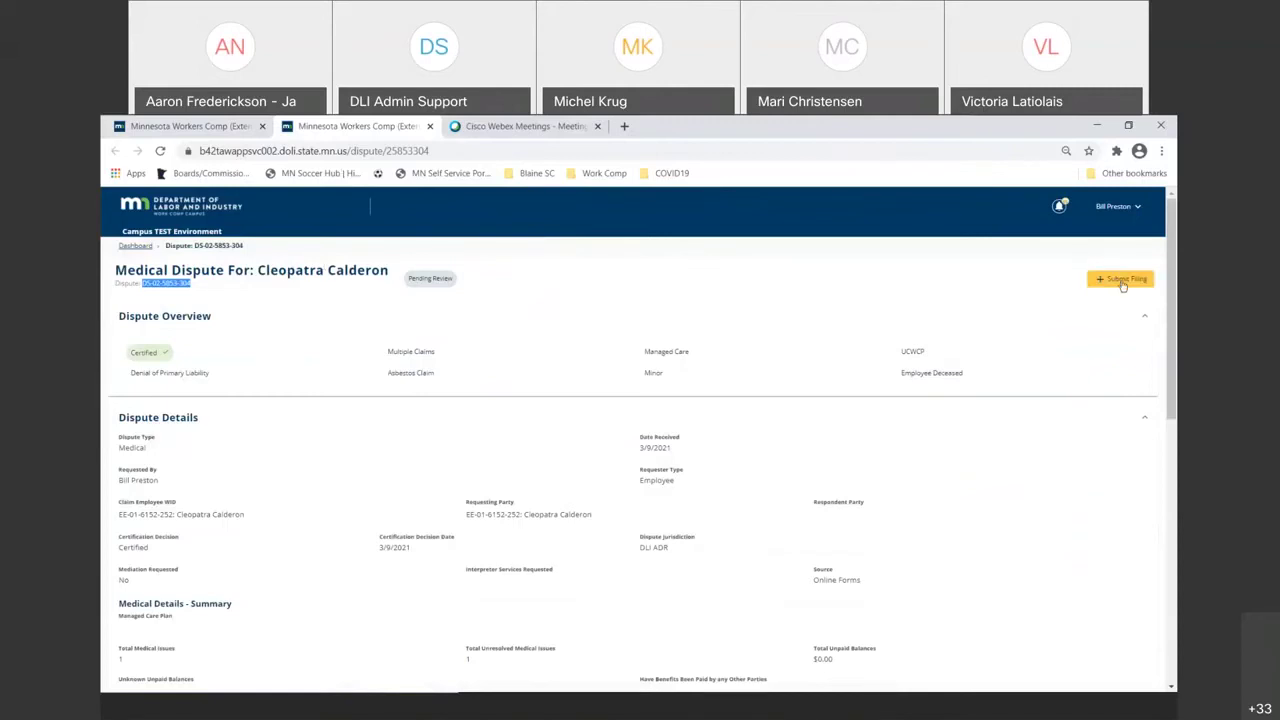
- Start a new filing on the dispute with Choose Dispute Action as the filing name and save it
click(1122, 282)
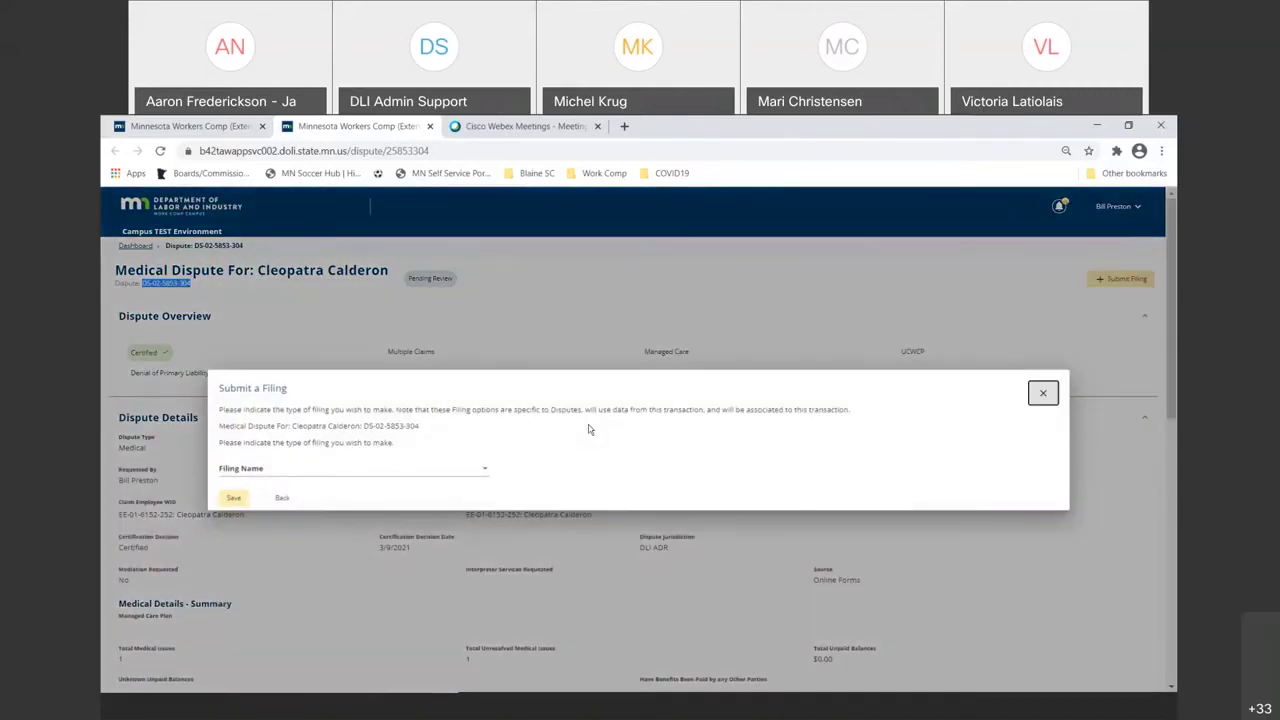
click(478, 477)
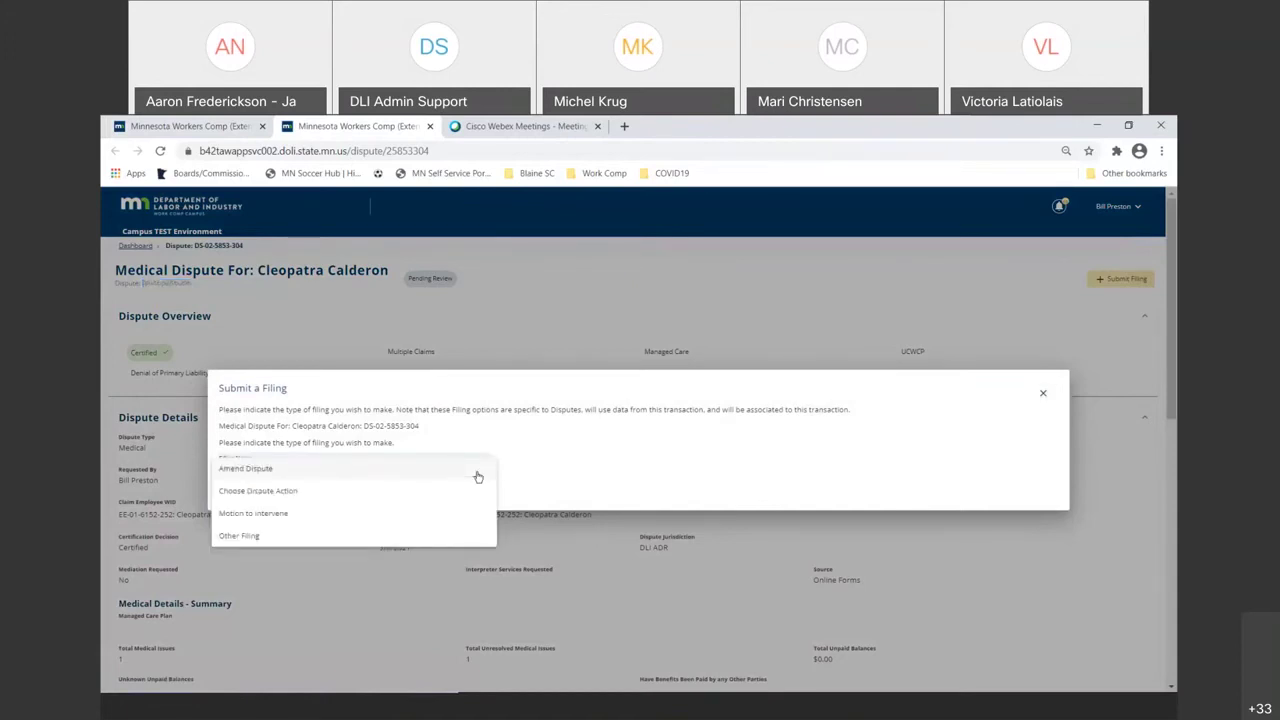
click(357, 492)
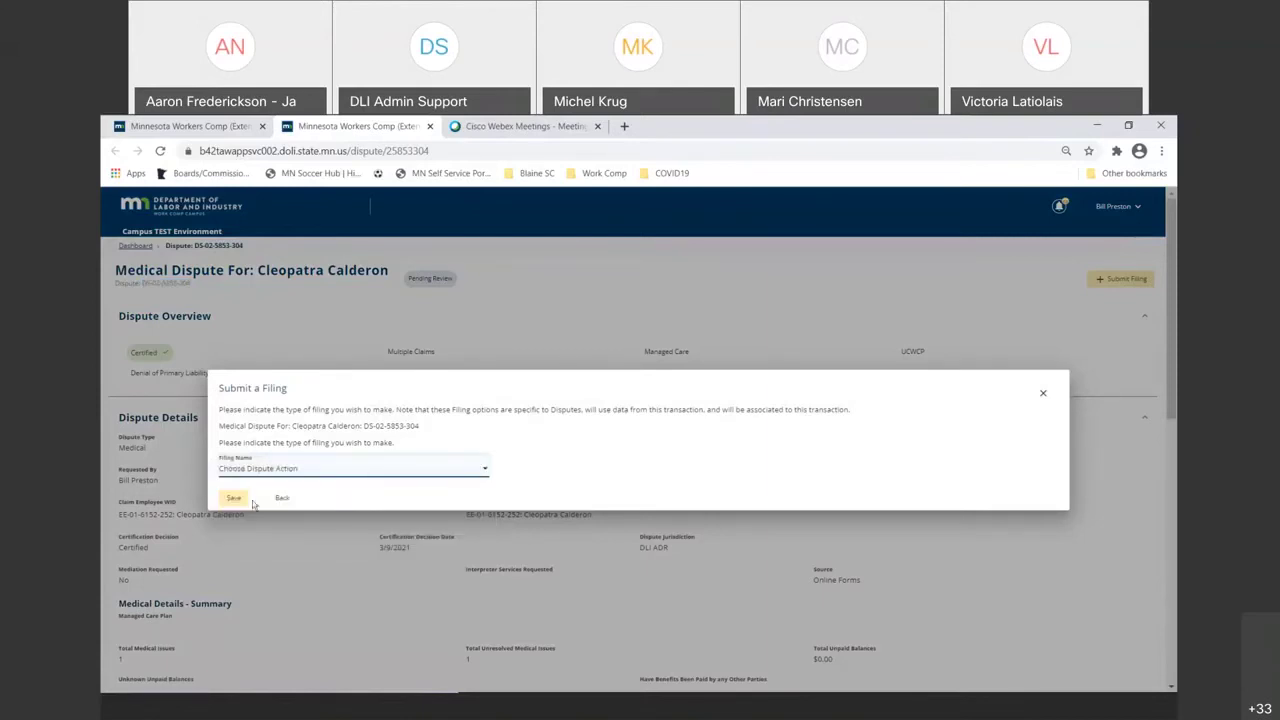
click(235, 498)
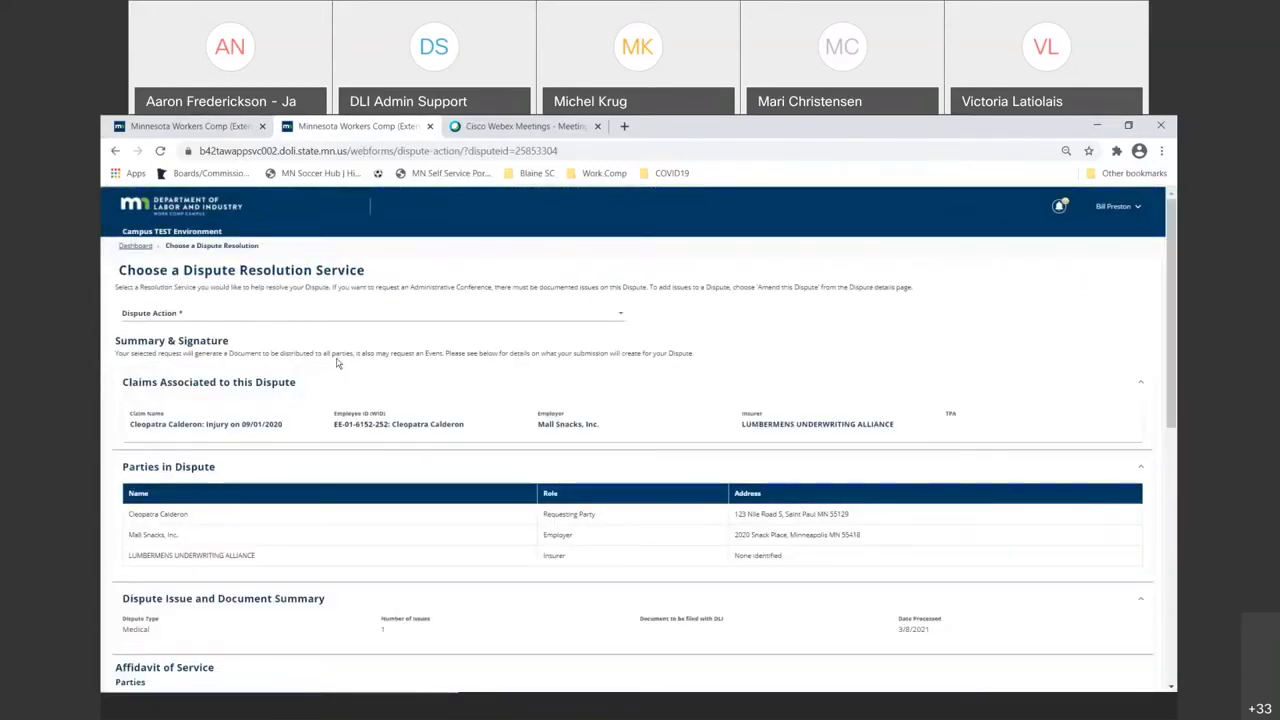
- Set the dispute action to Request an Administrative Conference and scroll through the filing summary
click(622, 315)
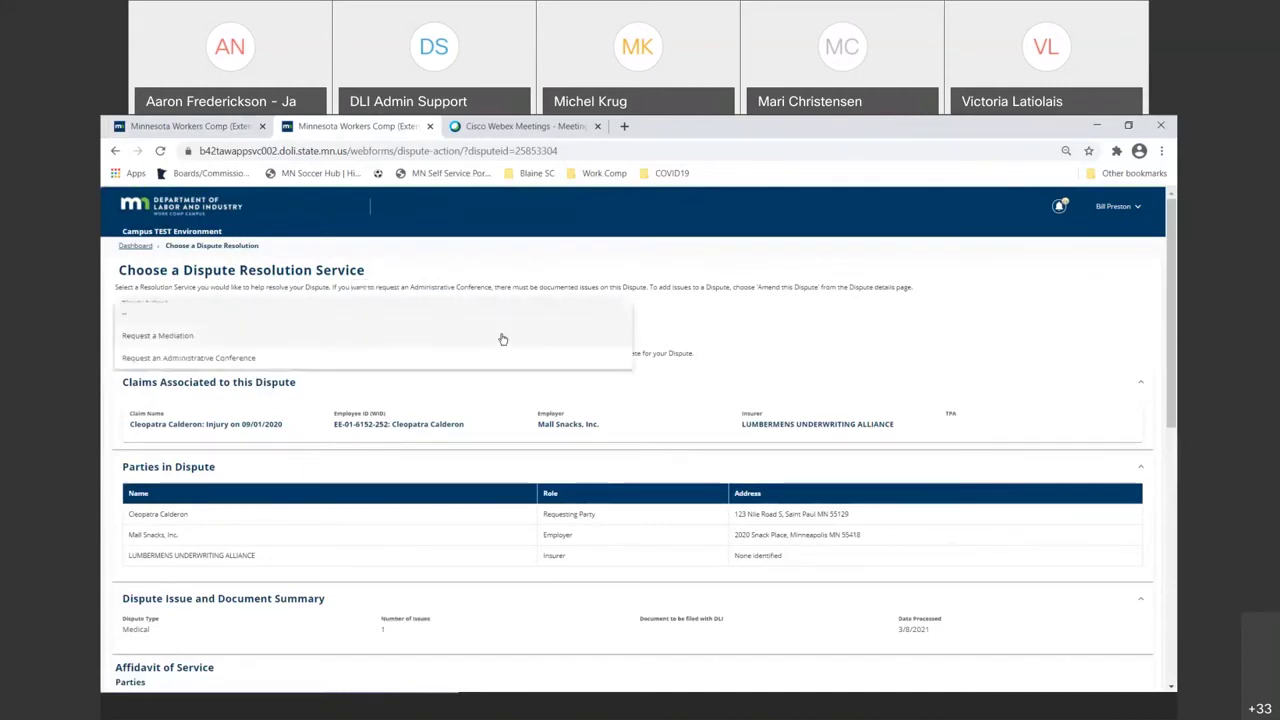
click(350, 358)
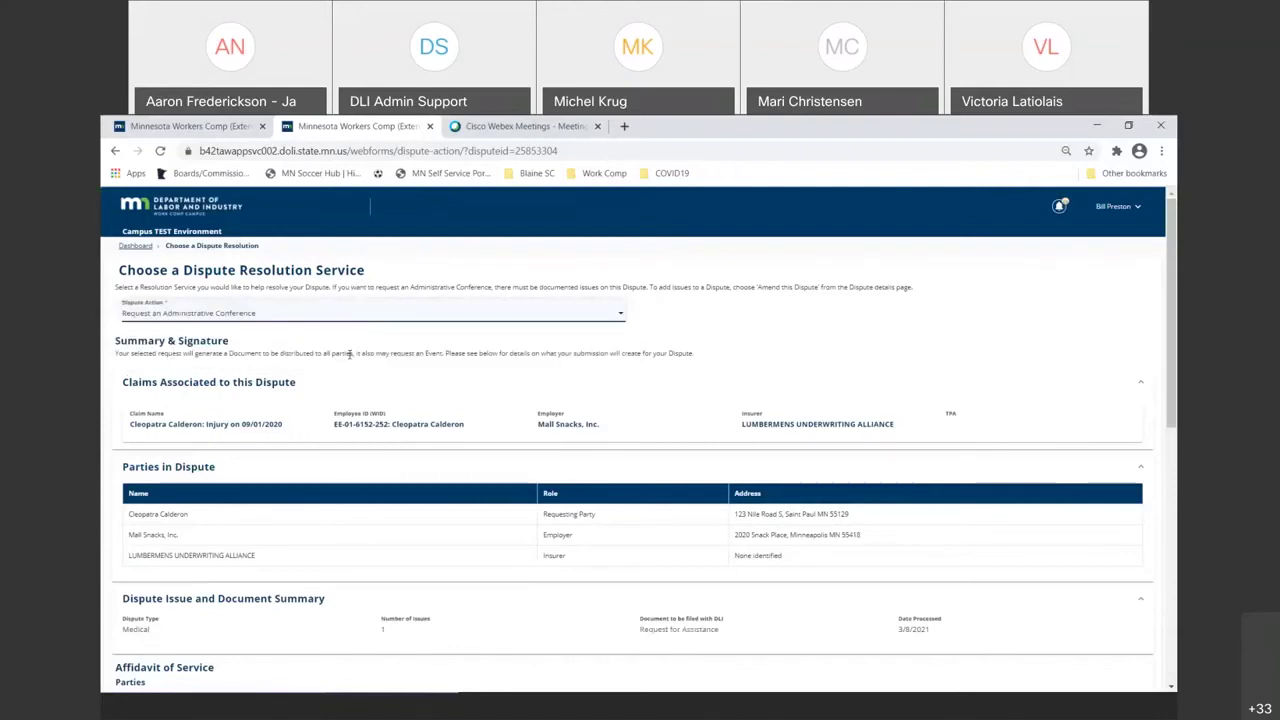
scroll(331, 449, down, 4)
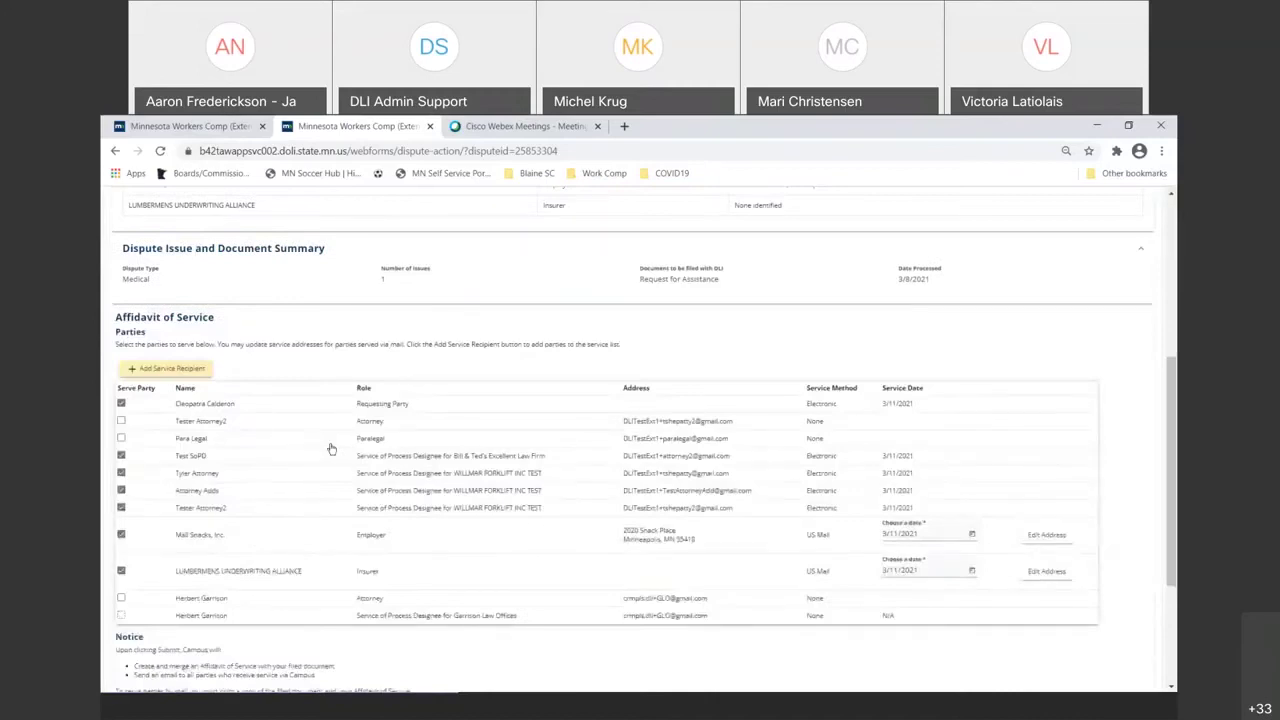
scroll(331, 449, down, 3)
scroll(330, 449, up, 2)
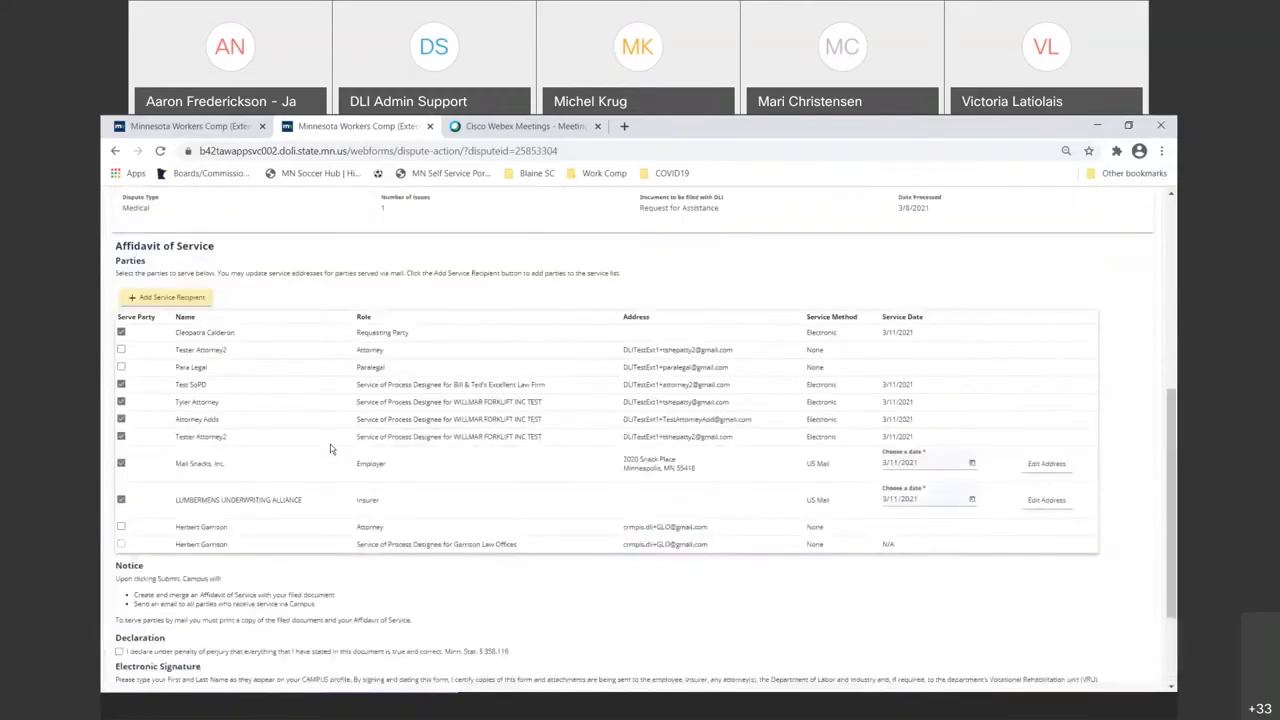
scroll(330, 448, up, 5)
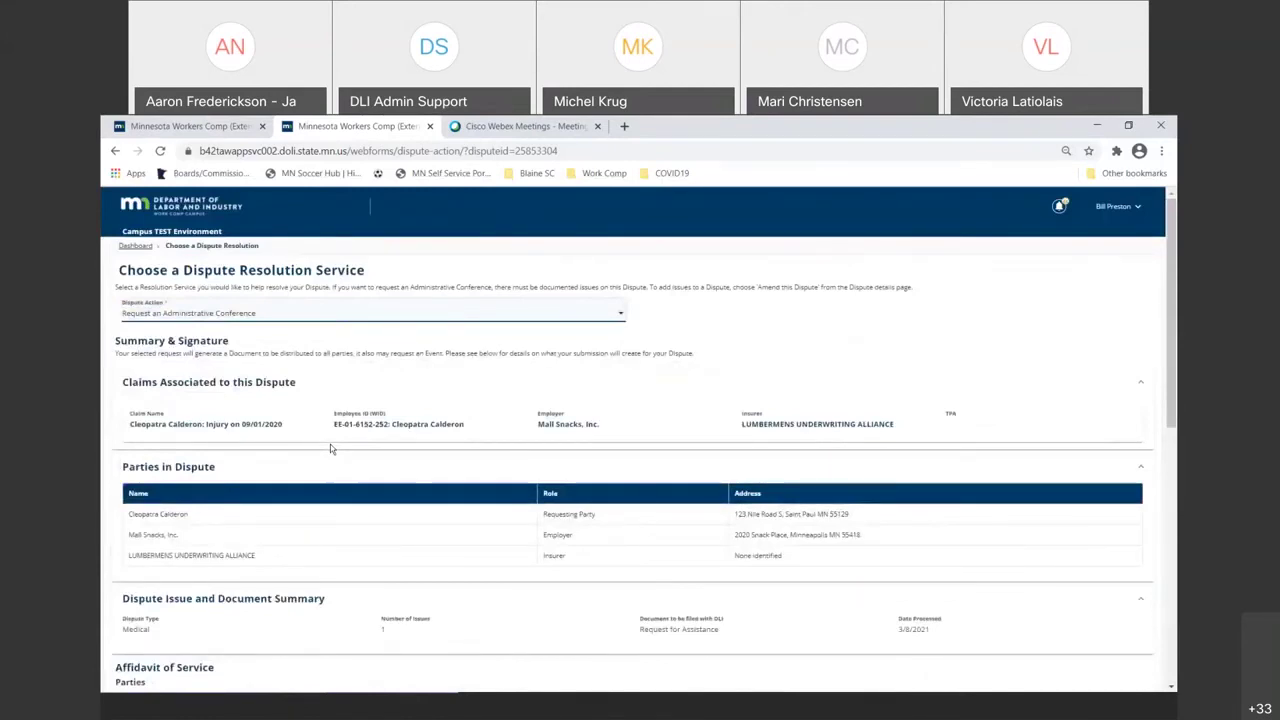
scroll(330, 444, down, 2)
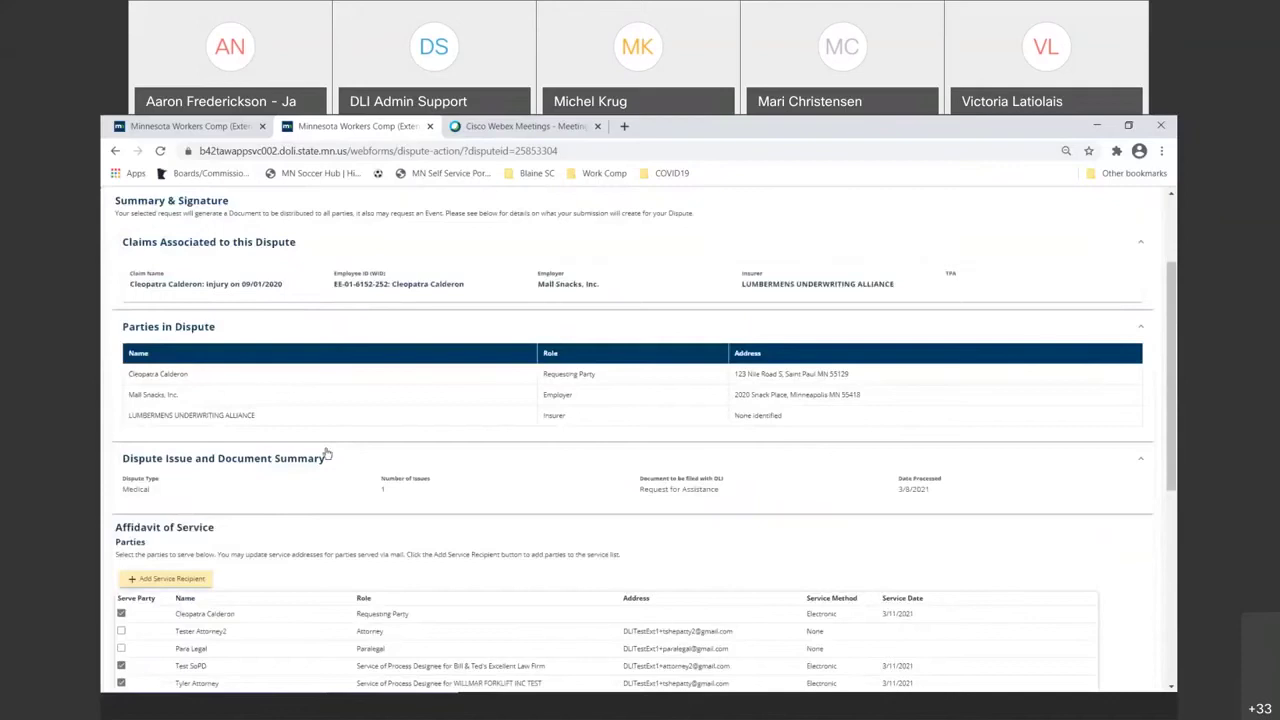
scroll(330, 448, up, 2)
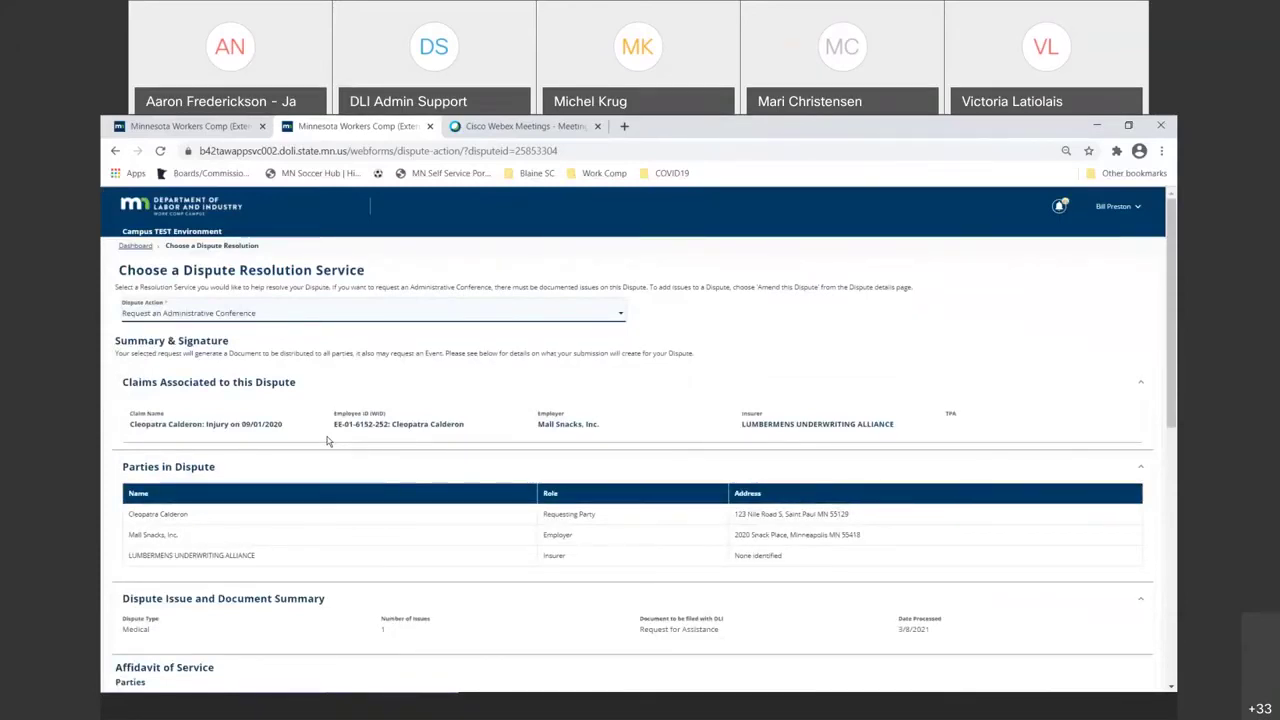
scroll(327, 441, down, 4)
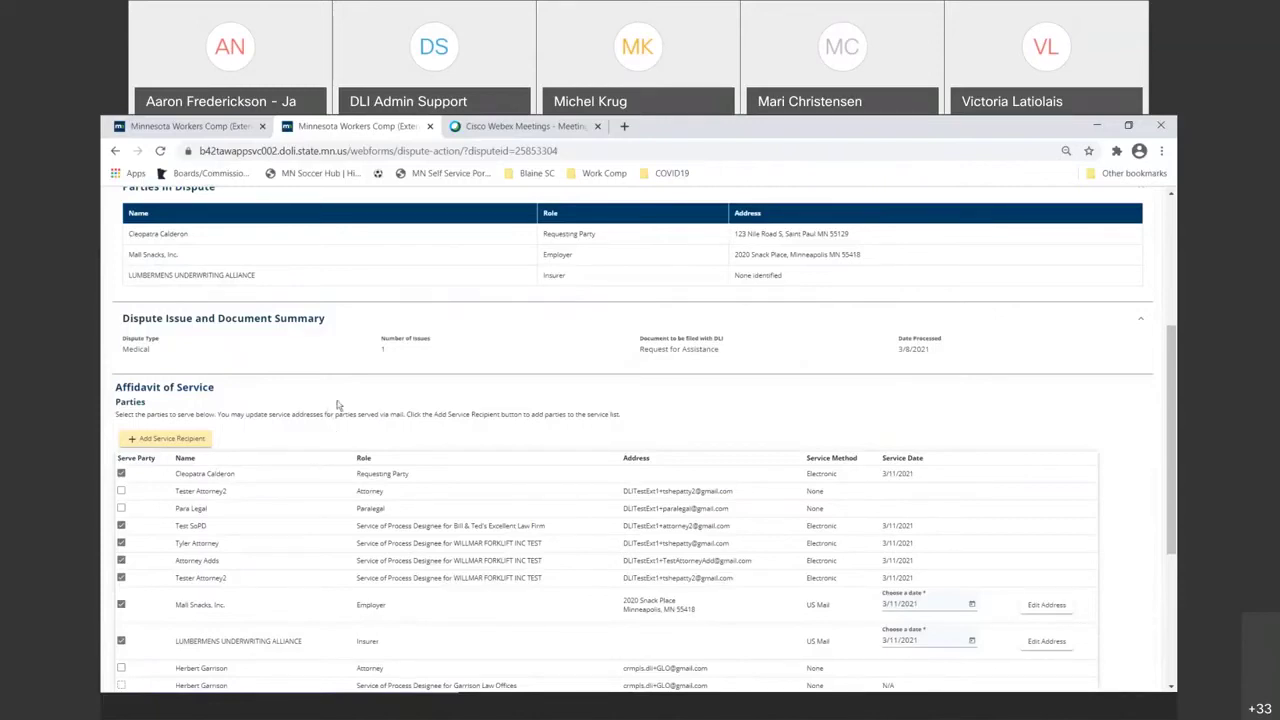
scroll(341, 408, up, 1)
scroll(341, 408, up, 3)
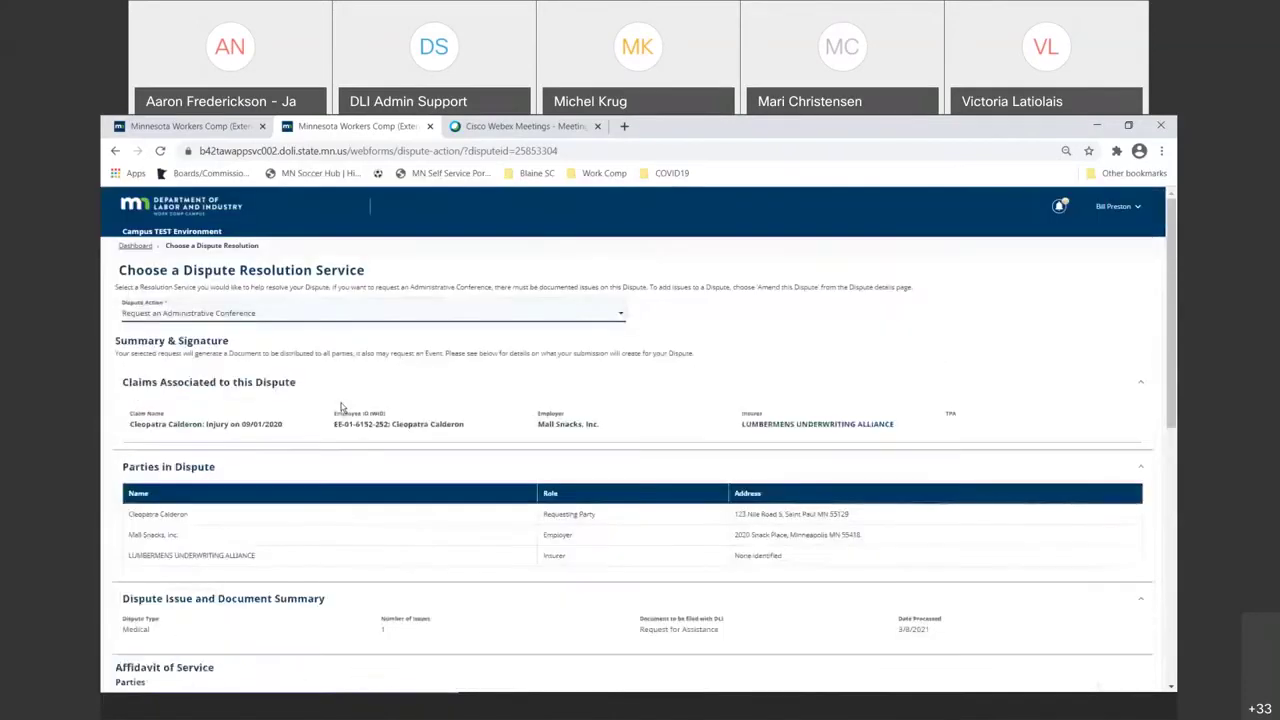
scroll(341, 408, down, 2)
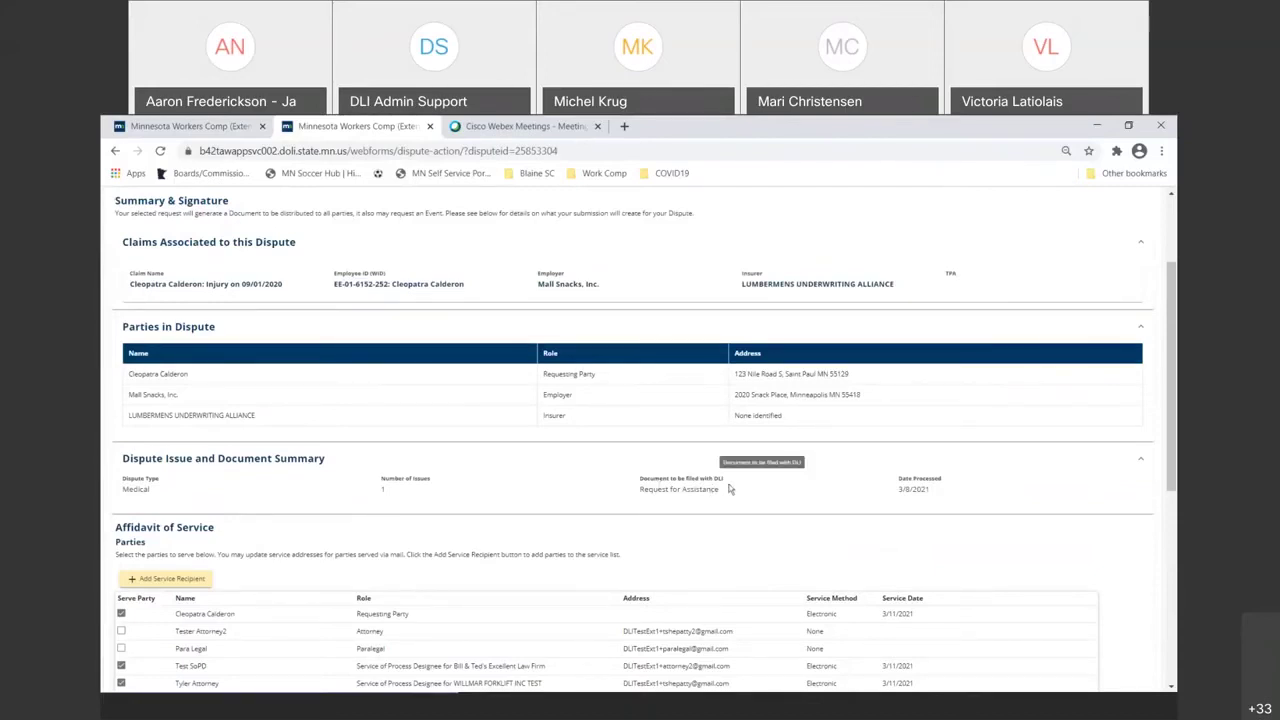
- Highlight the Request for Assistance document and Medical dispute type, then scroll to the Affidavit of Service table
drag(725, 489, 642, 500)
click(640, 490)
drag(640, 490, 722, 490)
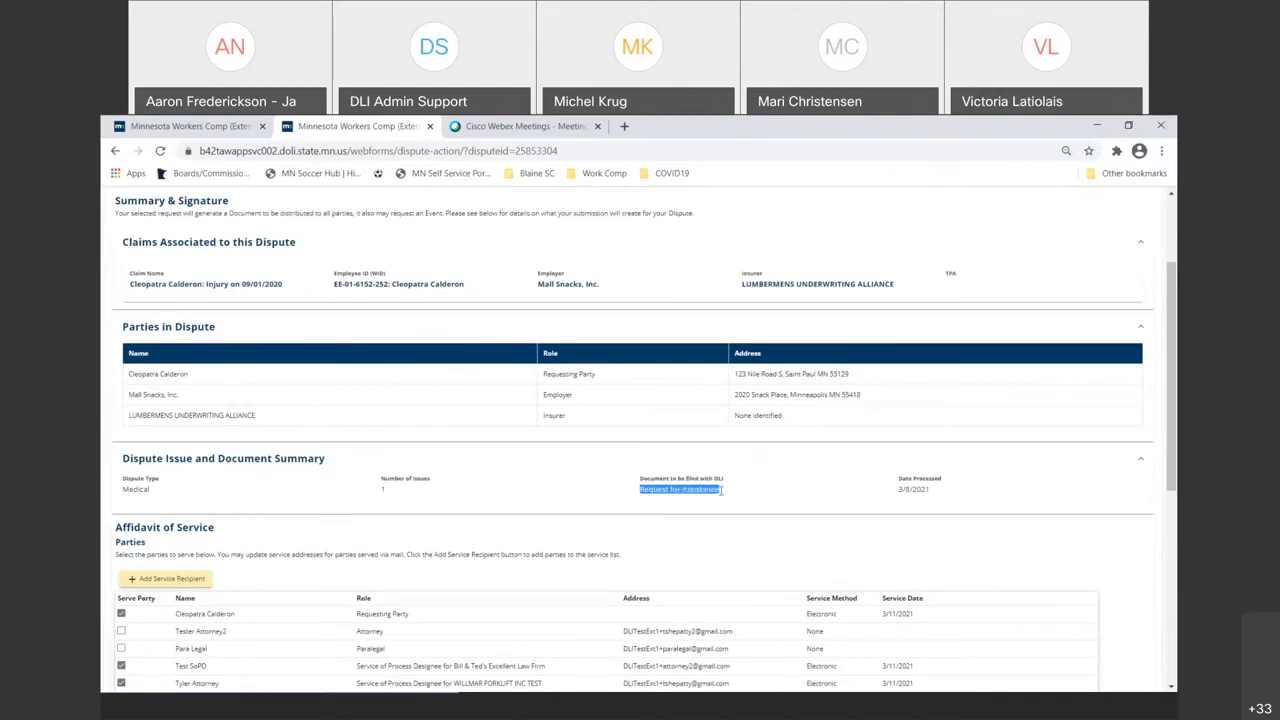
drag(153, 490, 122, 490)
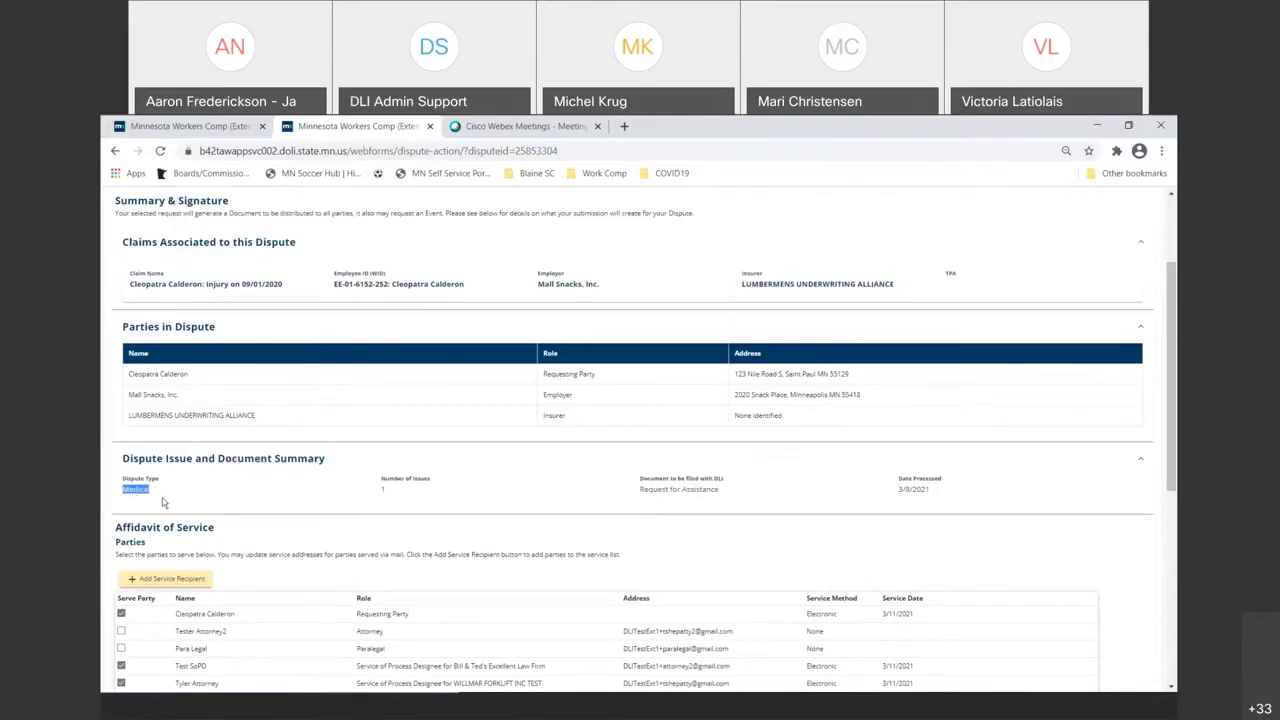
scroll(191, 483, down, 1)
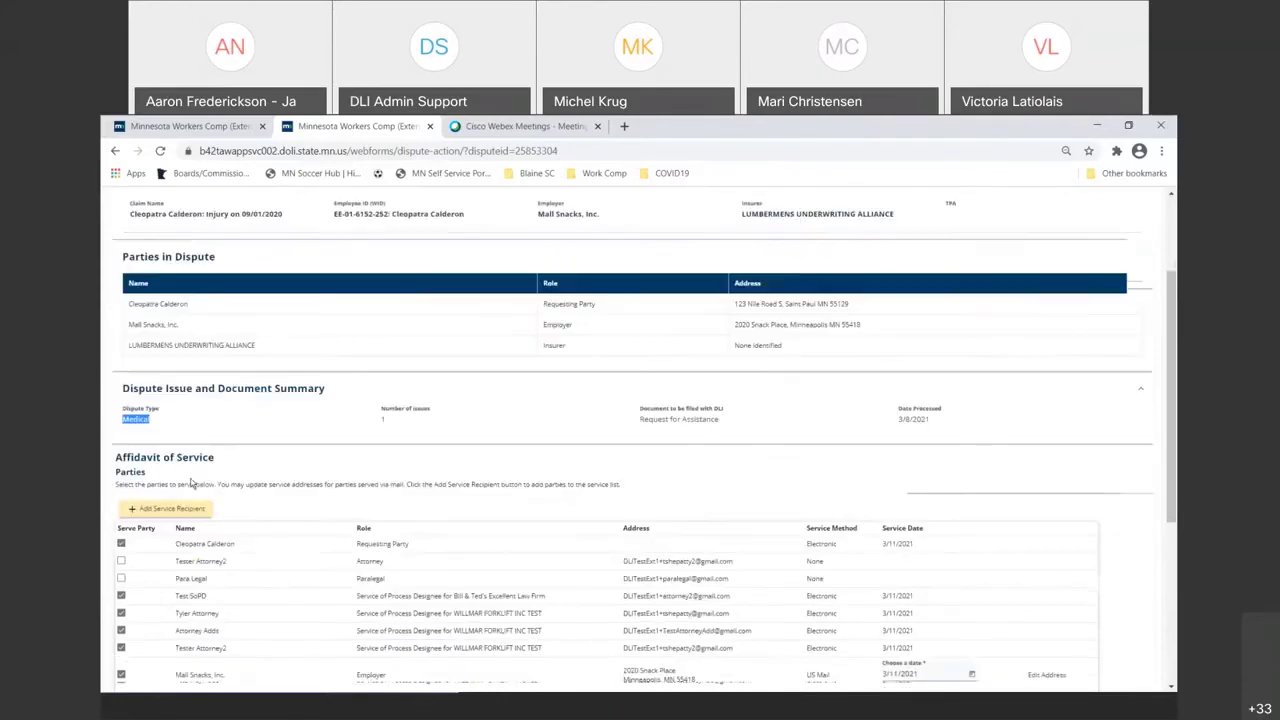
scroll(240, 446, down, 3)
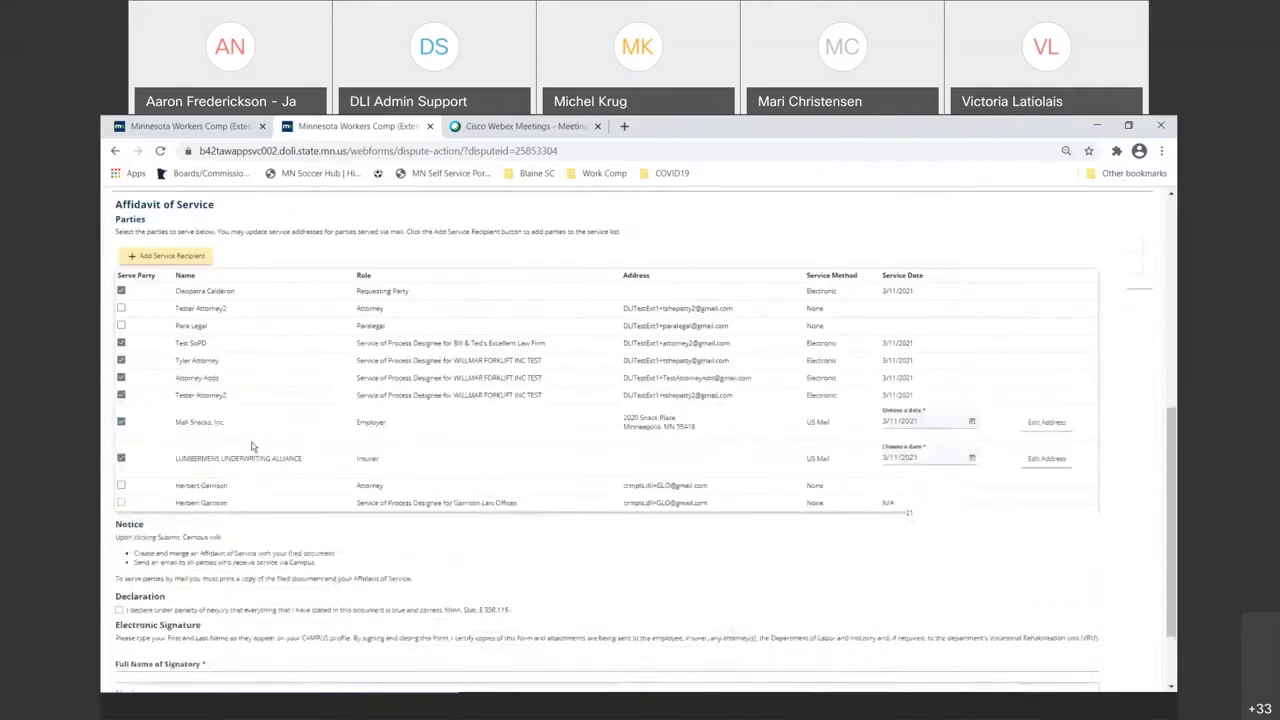
scroll(252, 446, down, 2)
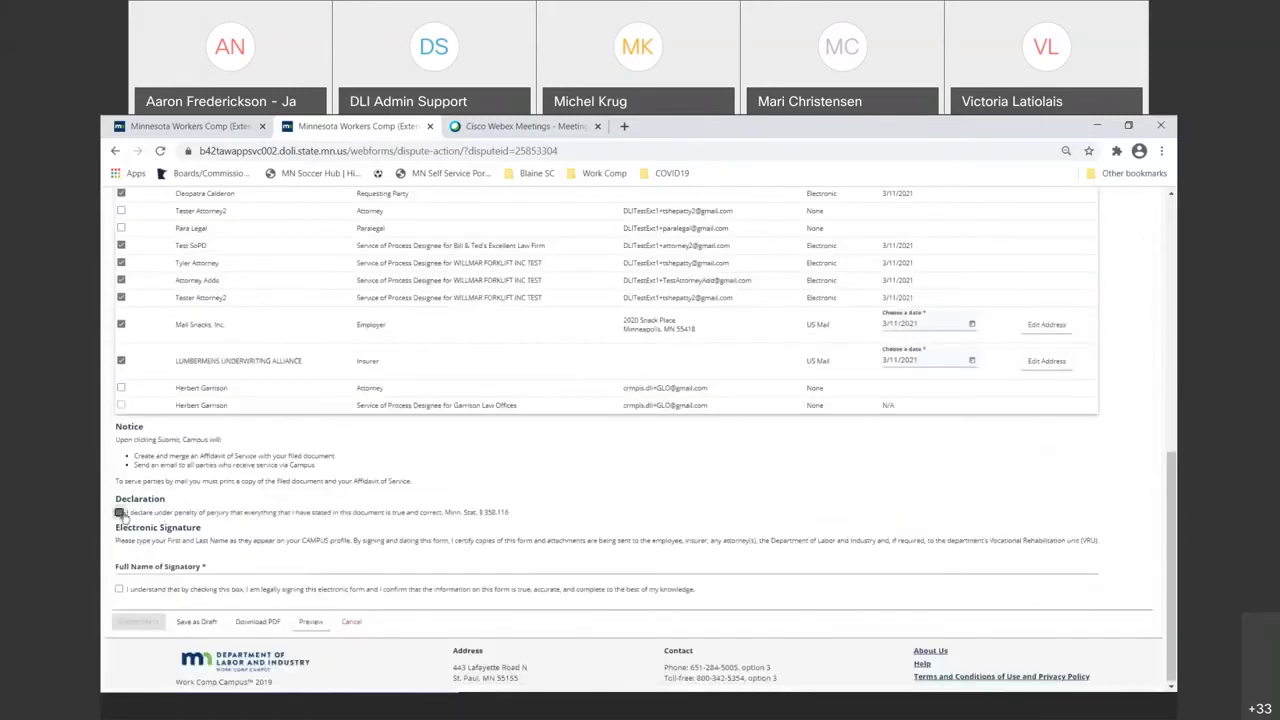
- Enter the signatory's full name, accept the electronic signature statement, and submit the dispute form
click(157, 566)
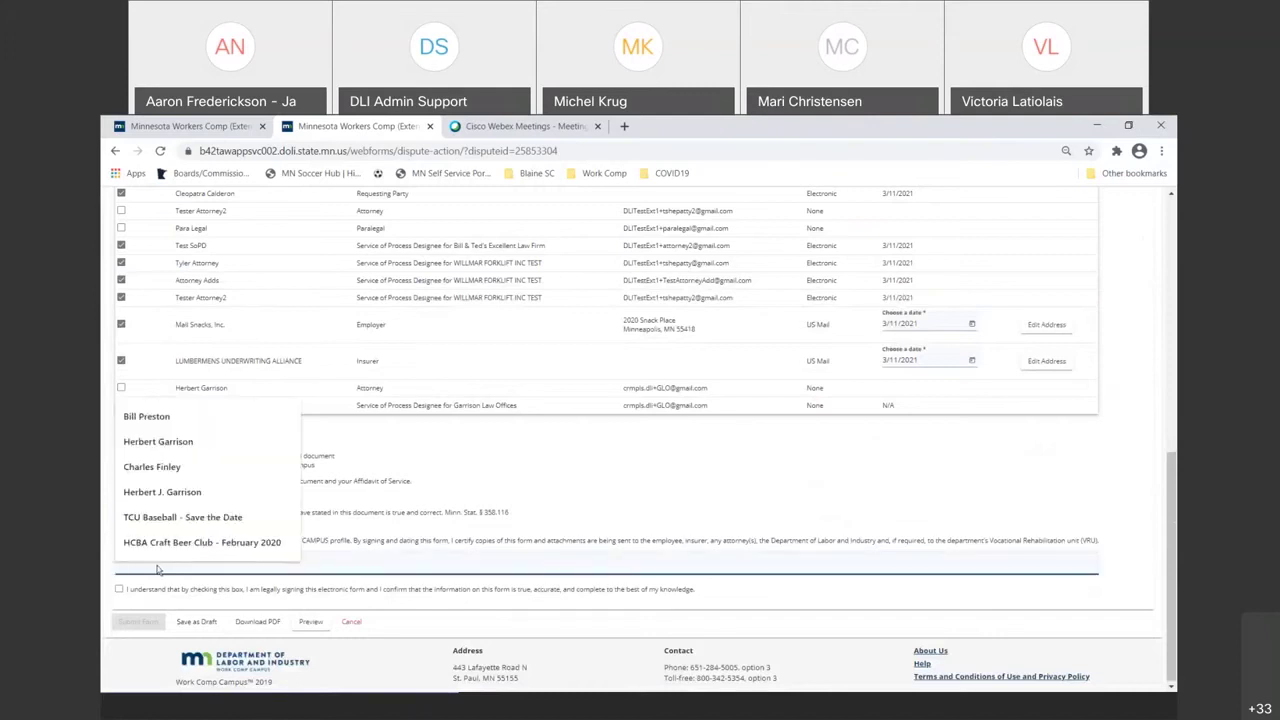
click(141, 589)
click(119, 590)
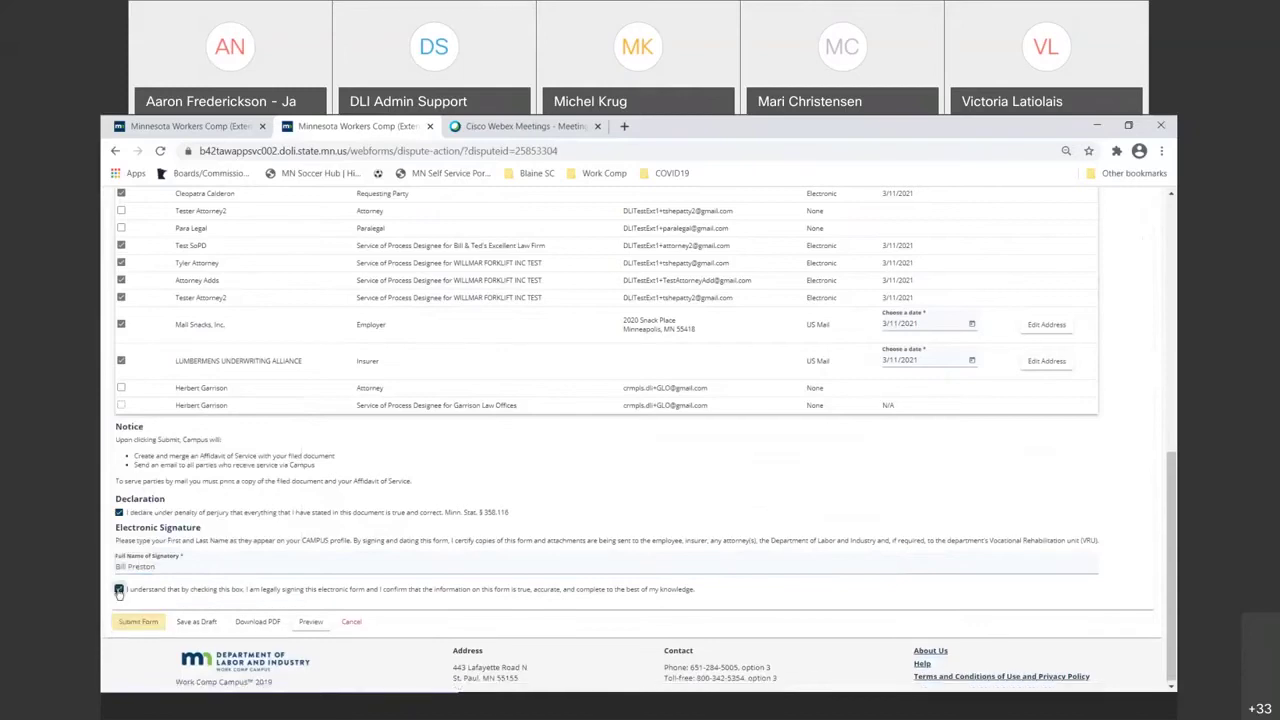
scroll(190, 562, up, 1)
scroll(190, 562, up, 1)
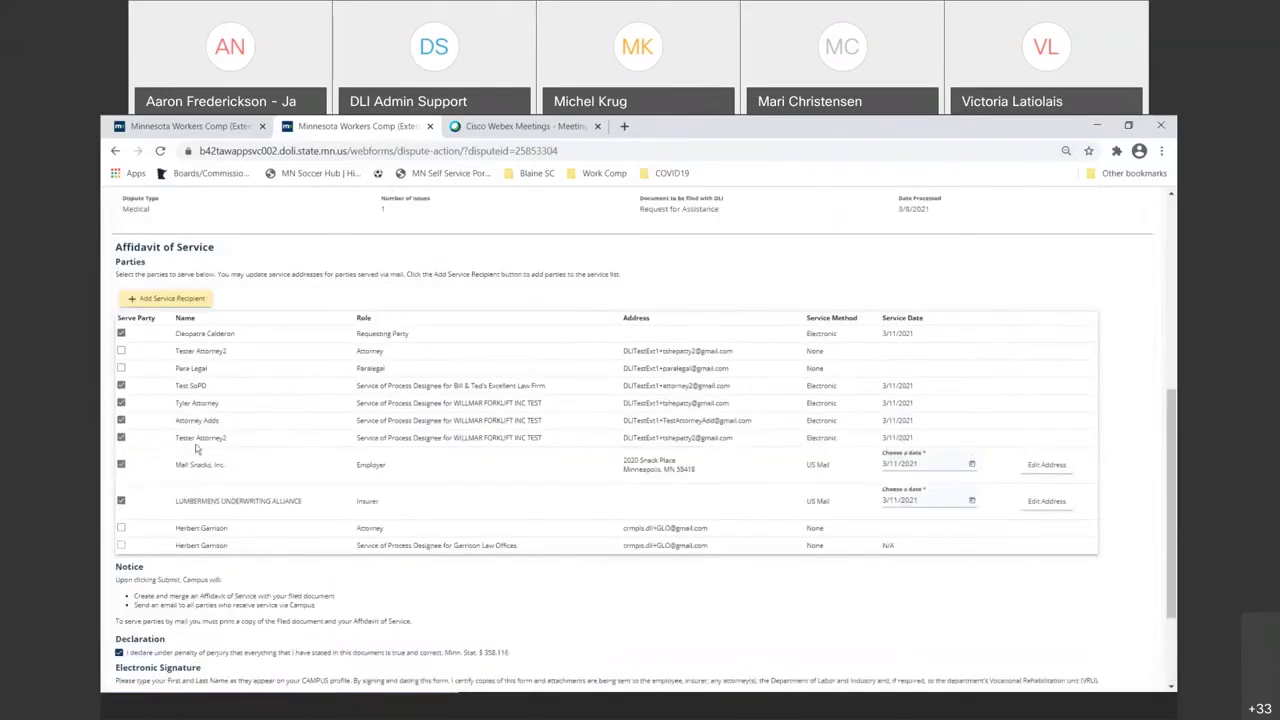
scroll(194, 449, down, 2)
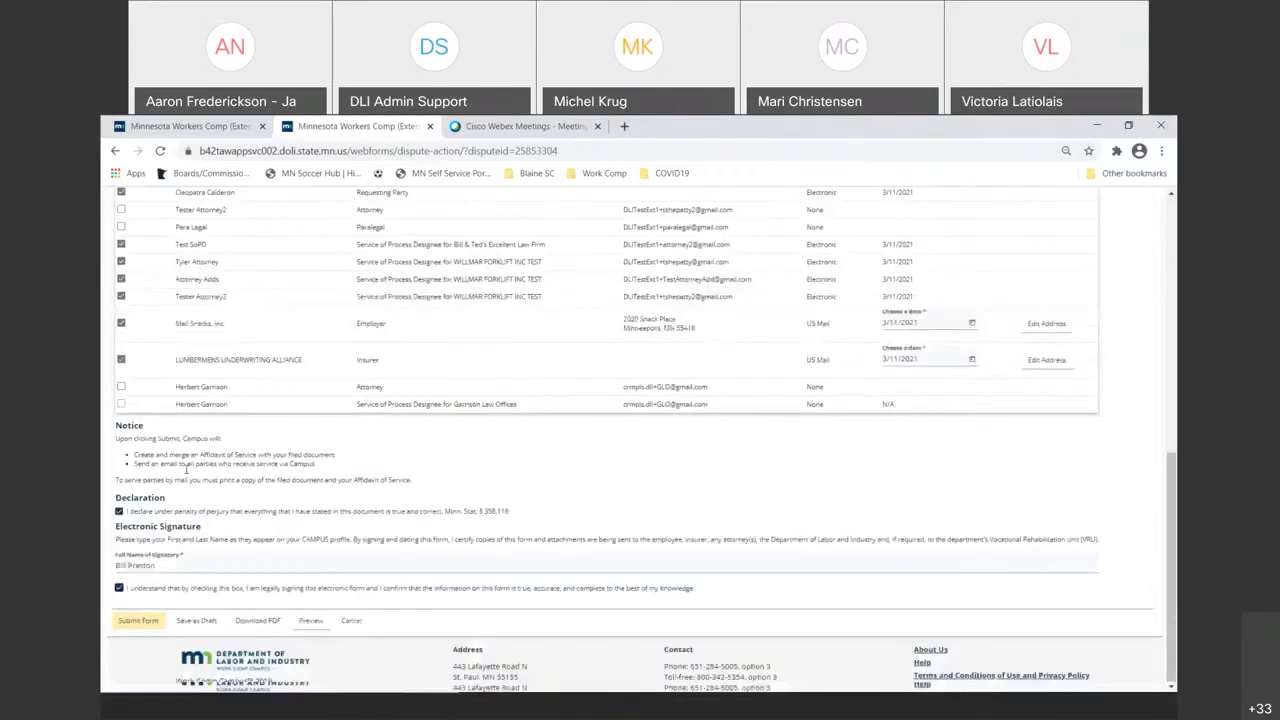
click(138, 621)
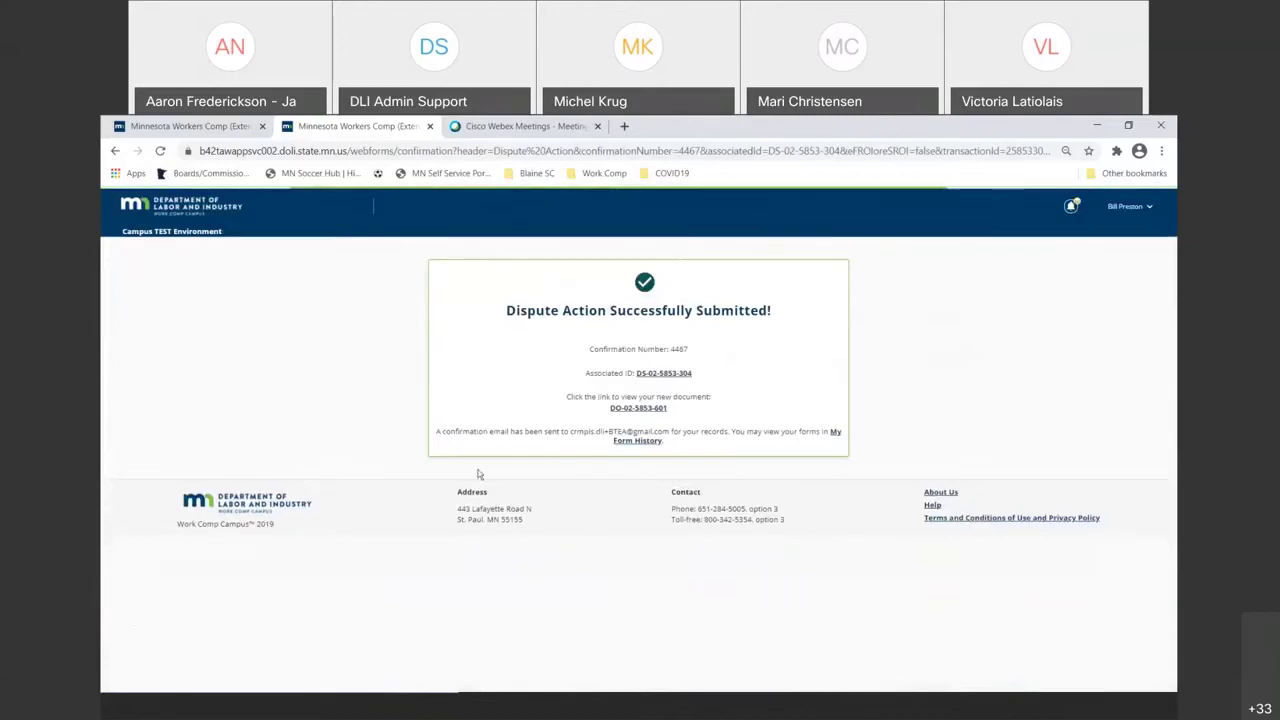
right_click(627, 410)
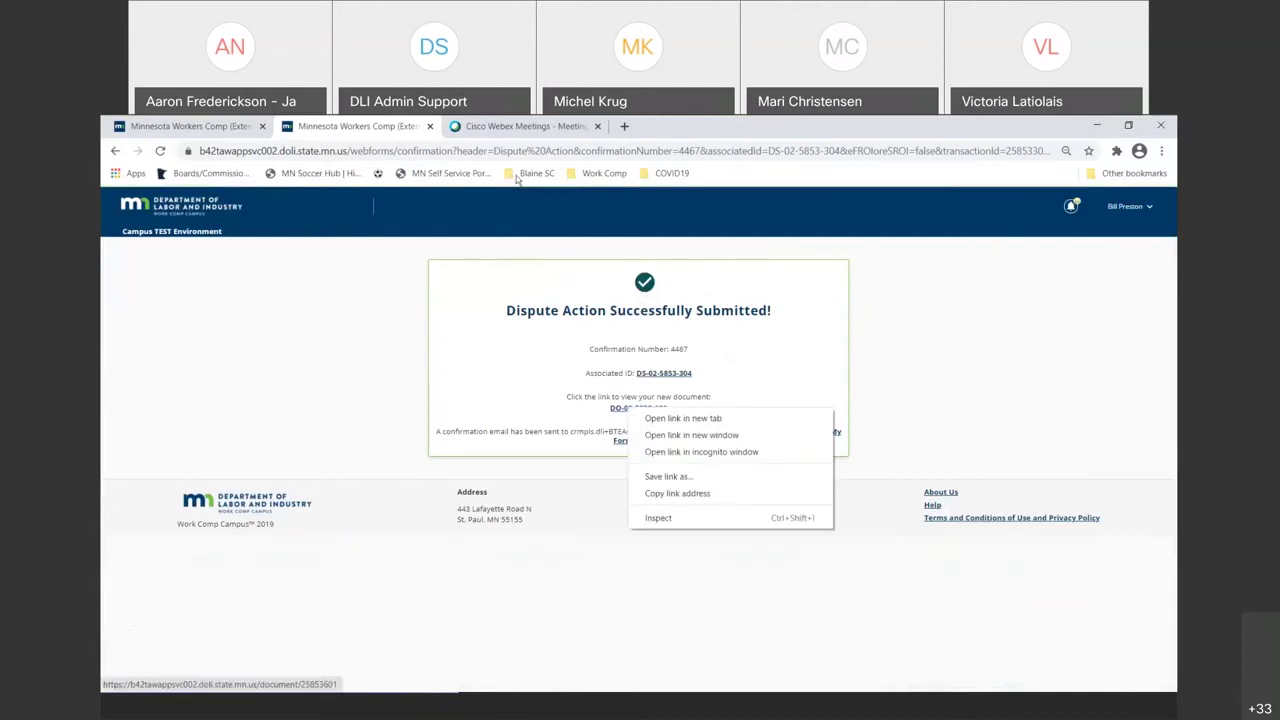
key(t)
click(503, 130)
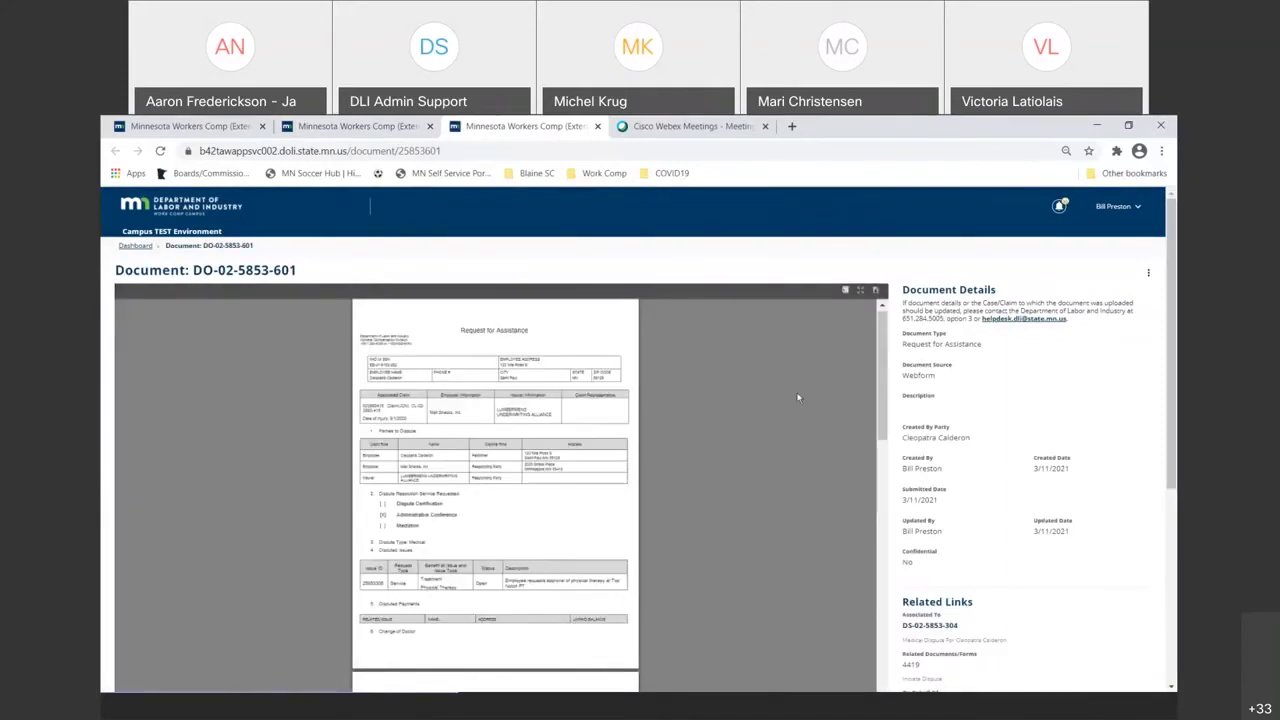
drag(882, 392, 879, 448)
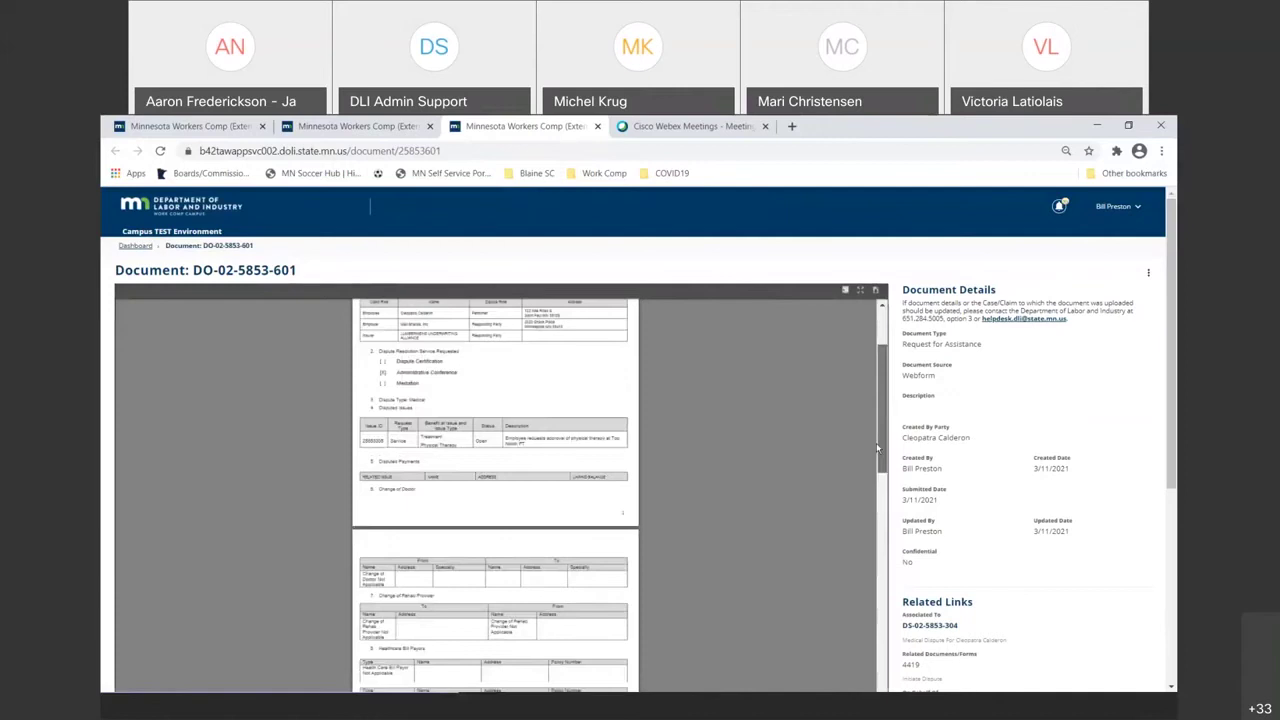
scroll(876, 442, down, 3)
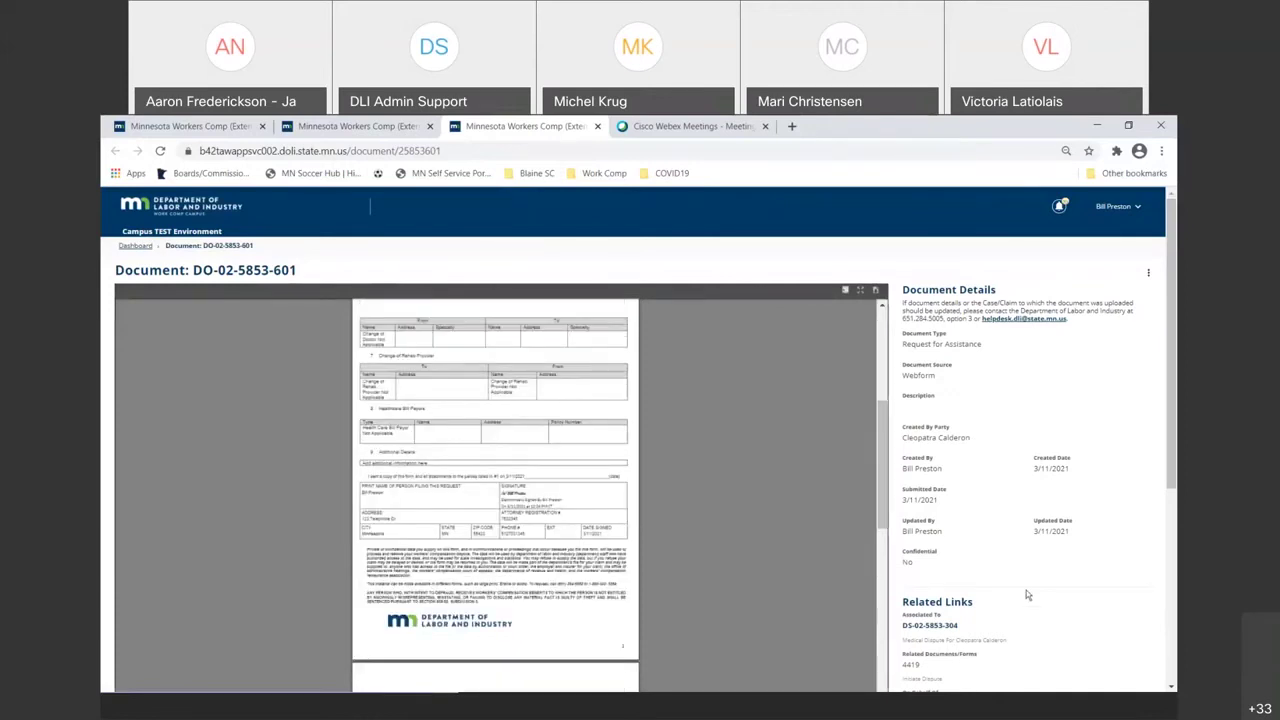
scroll(1026, 590, down, 1)
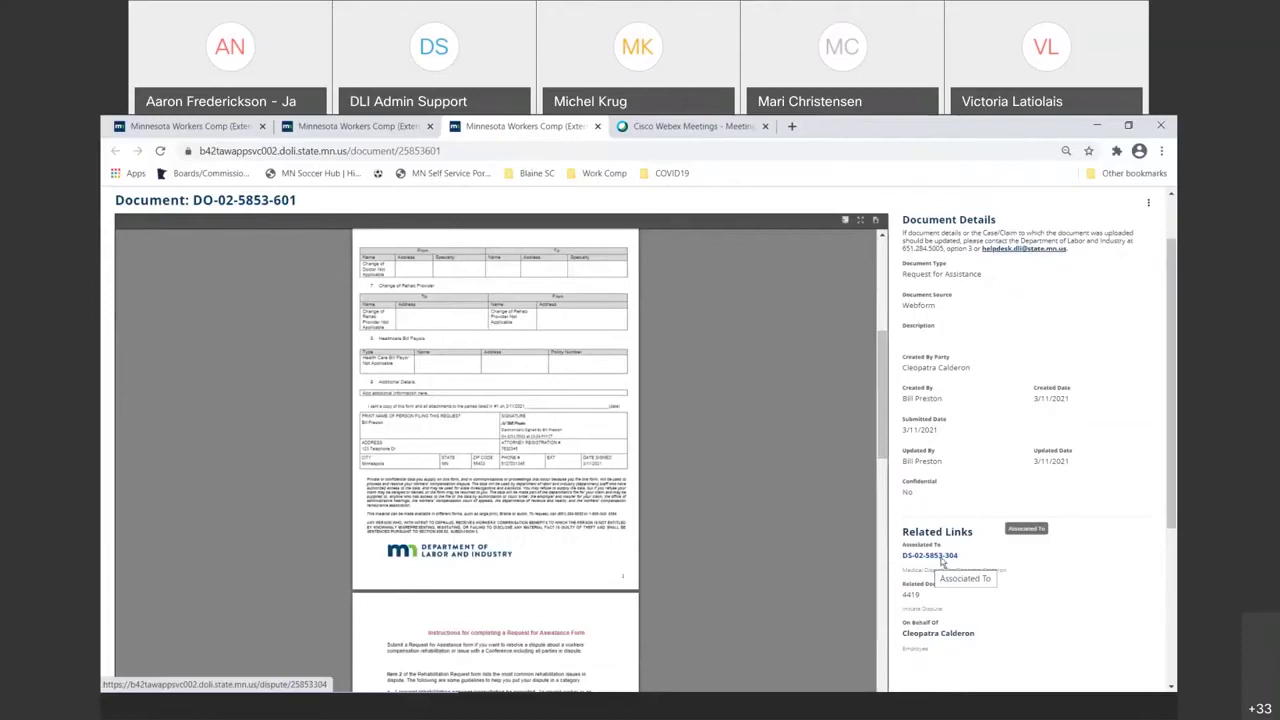
right_click(955, 564)
click(990, 567)
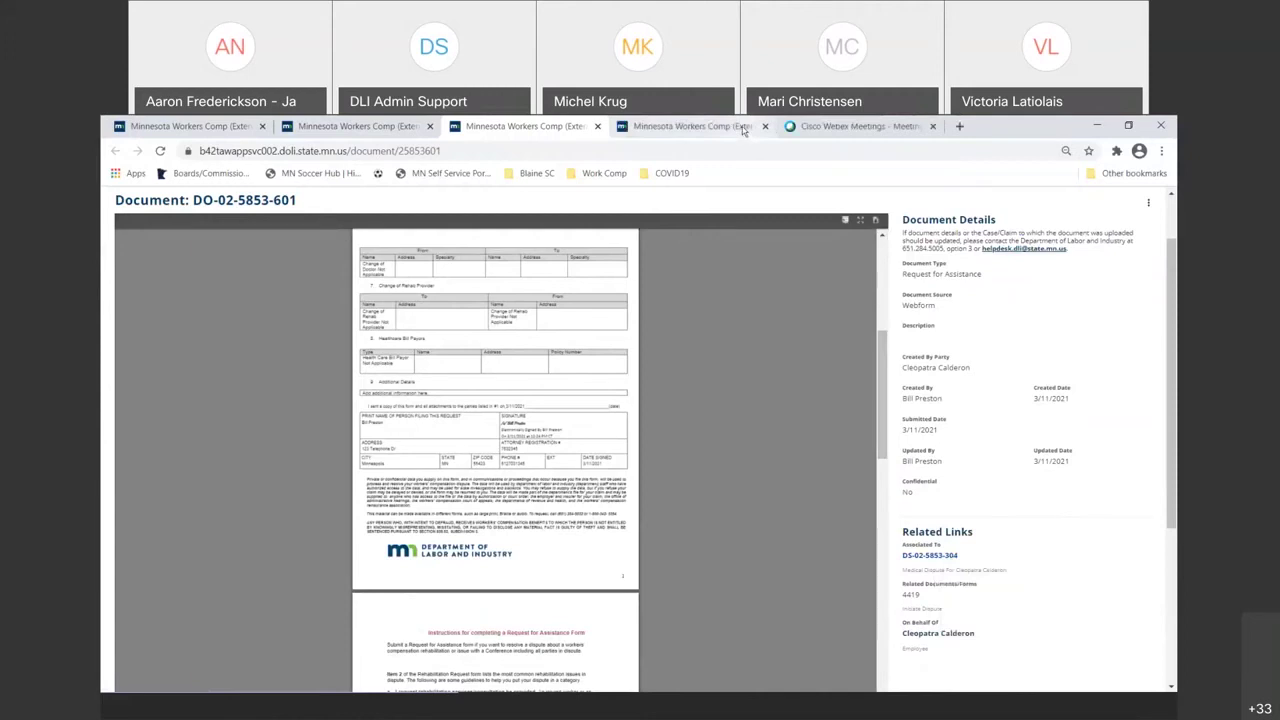
click(690, 126)
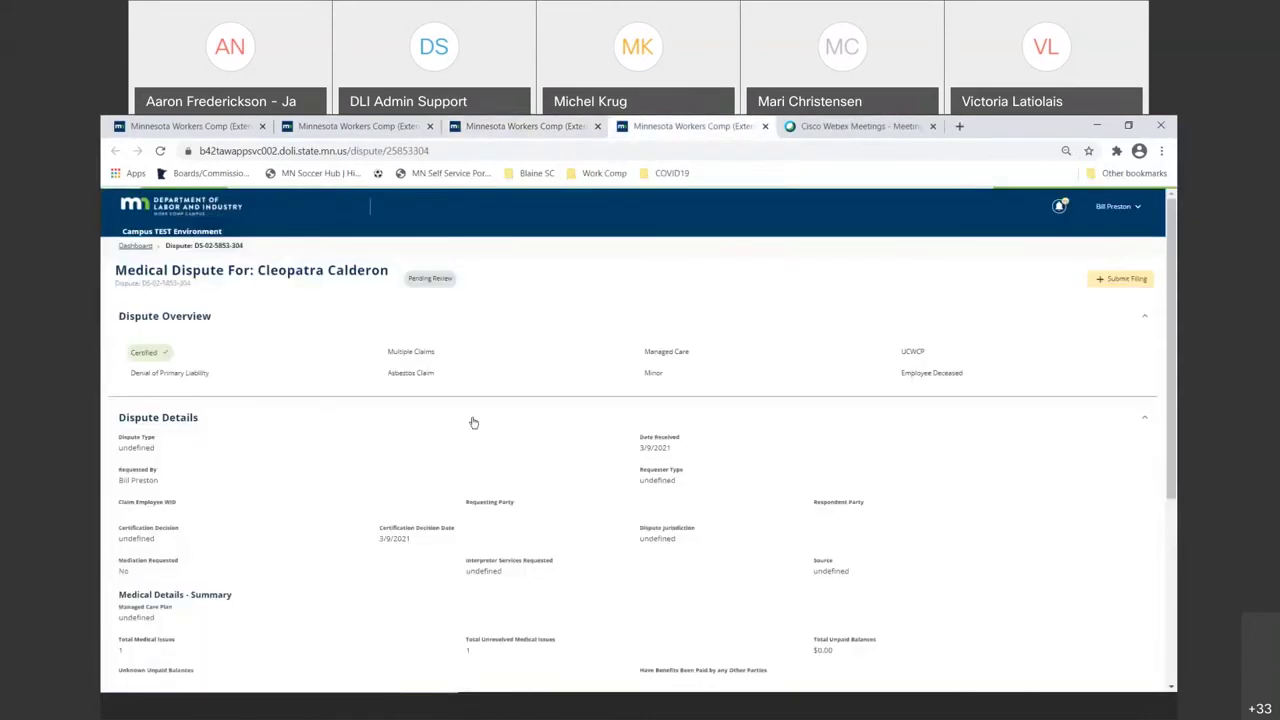
scroll(474, 423, down, 2)
scroll(474, 423, down, 3)
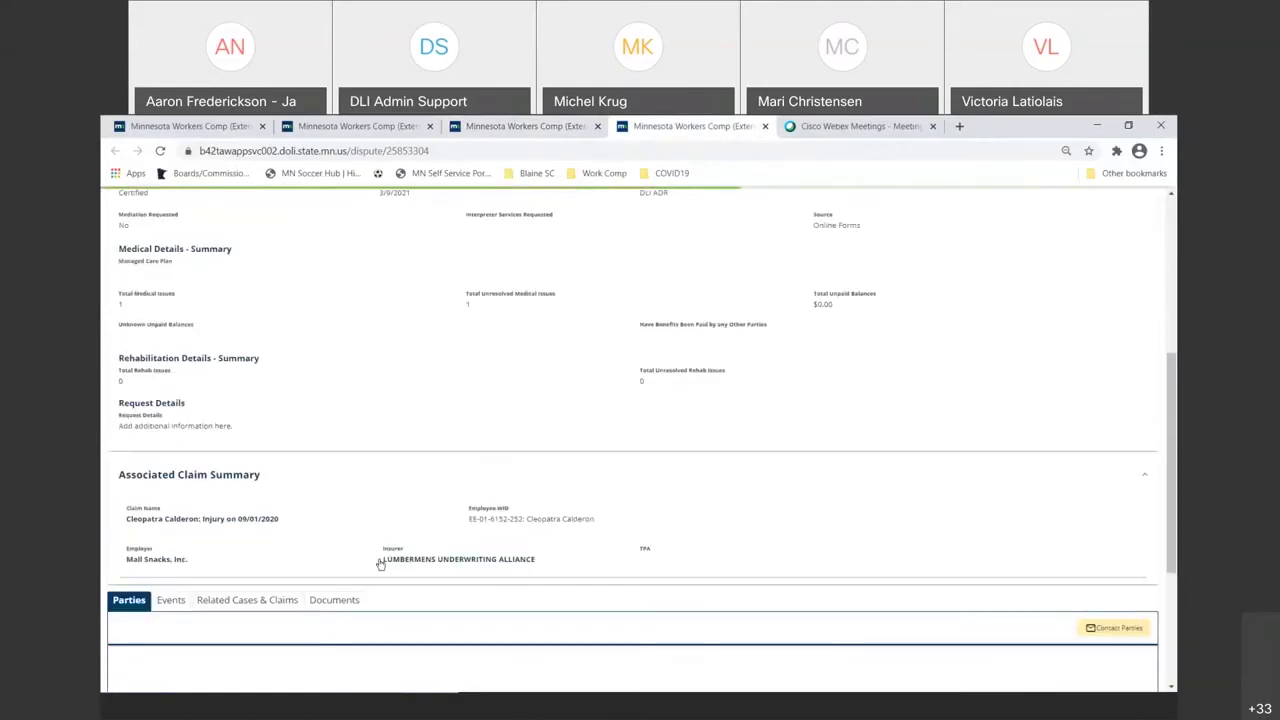
scroll(380, 564, down, 2)
click(345, 466)
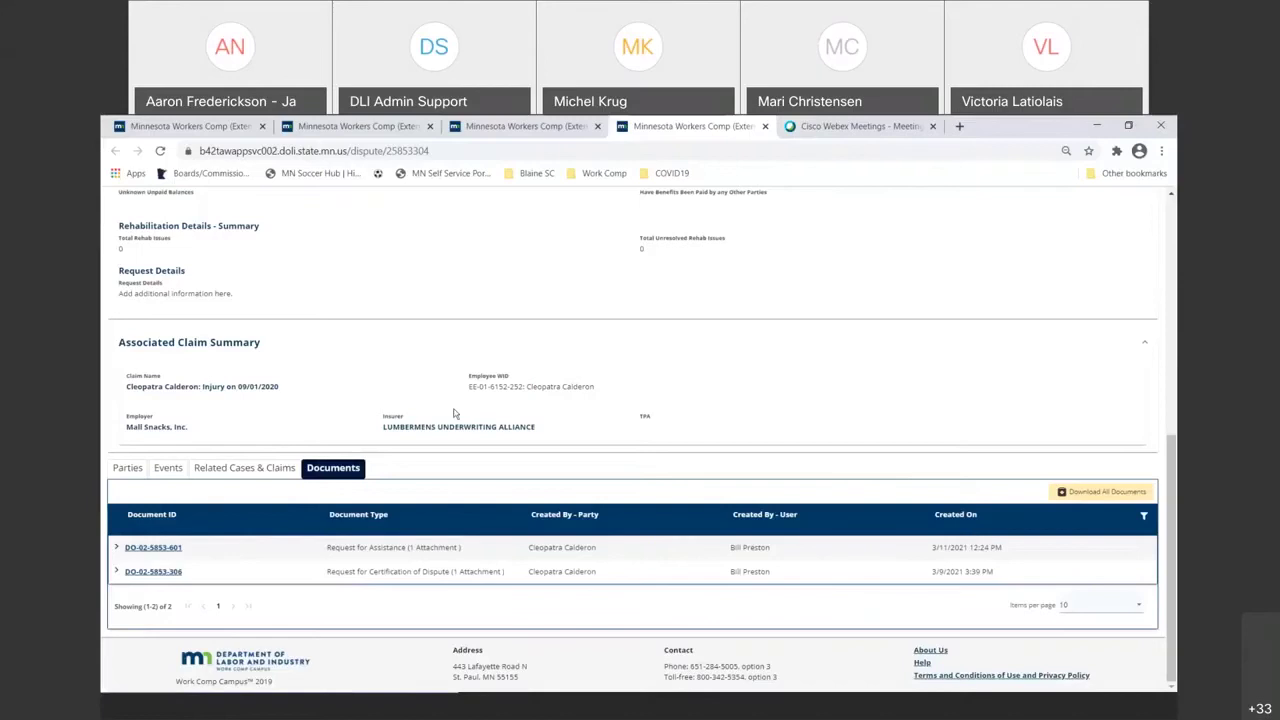
click(505, 127)
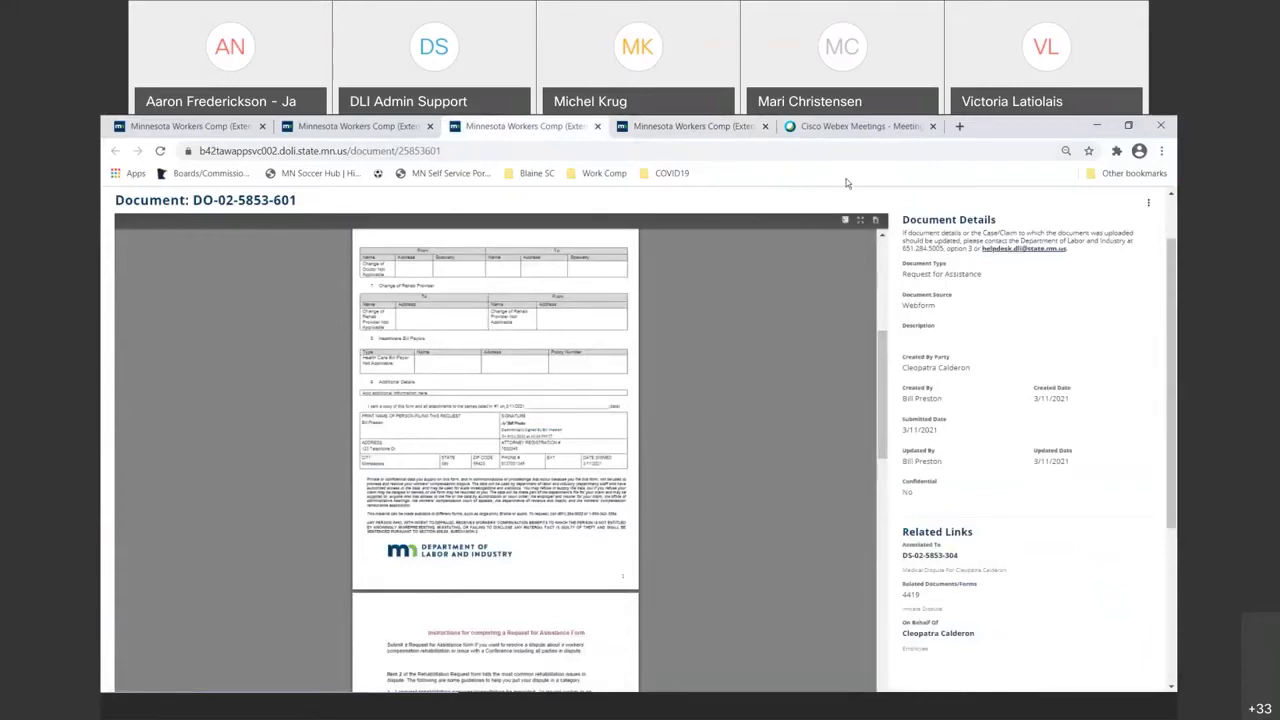
click(742, 131)
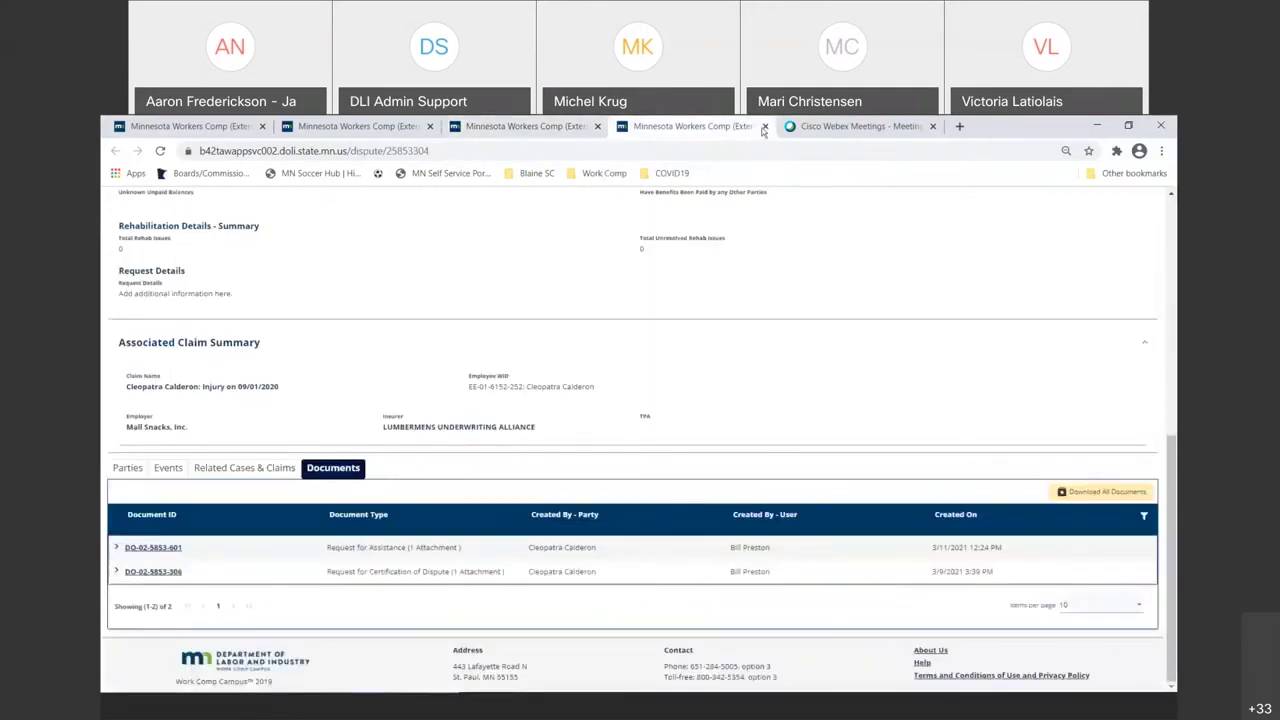
click(764, 127)
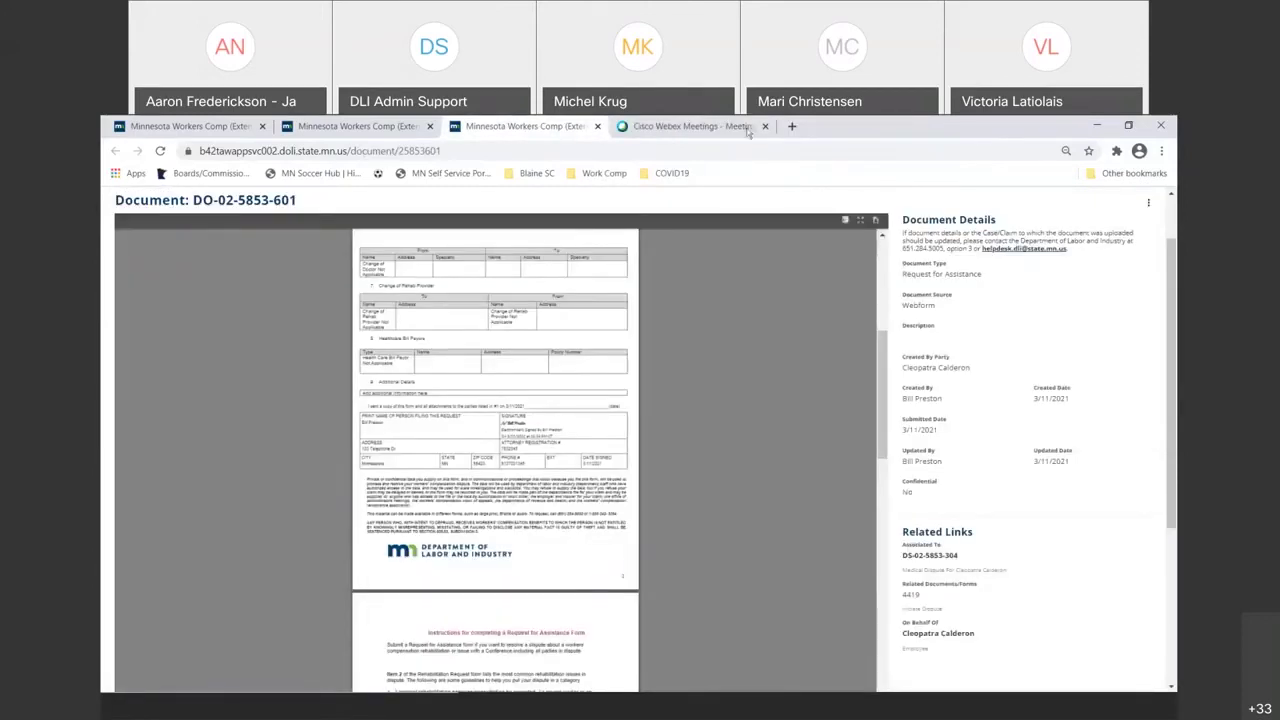
click(648, 127)
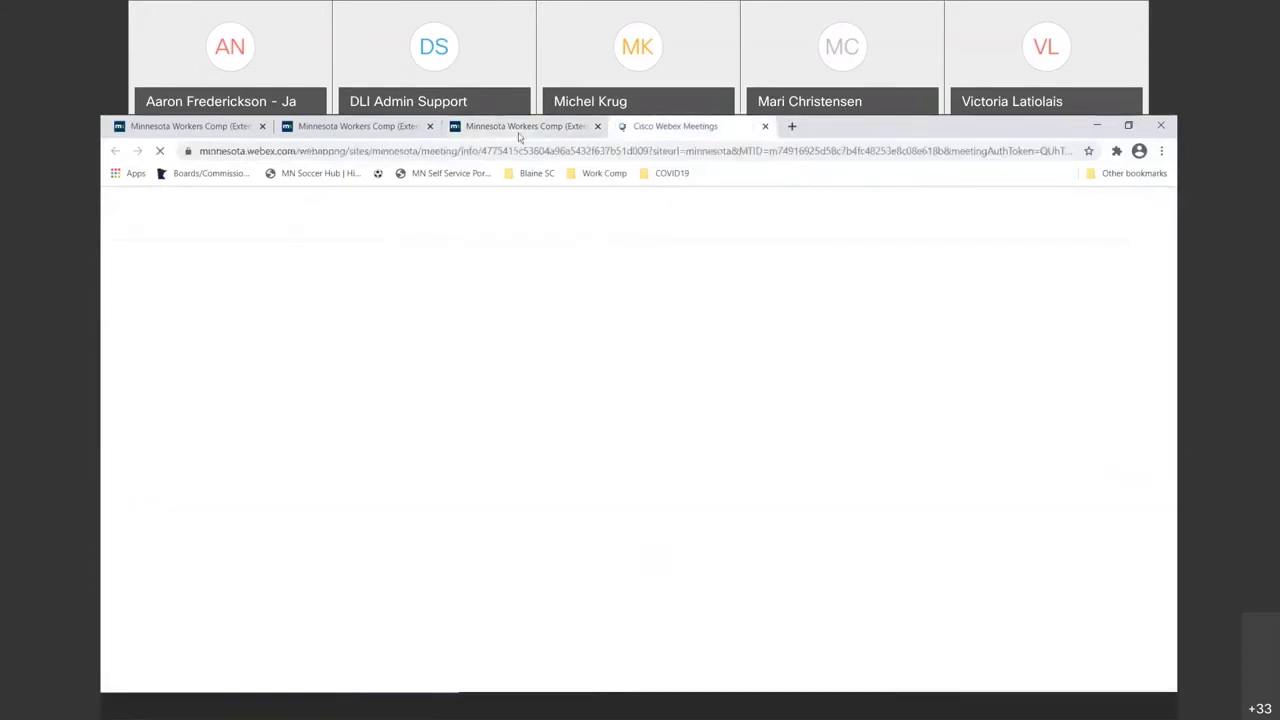
click(518, 131)
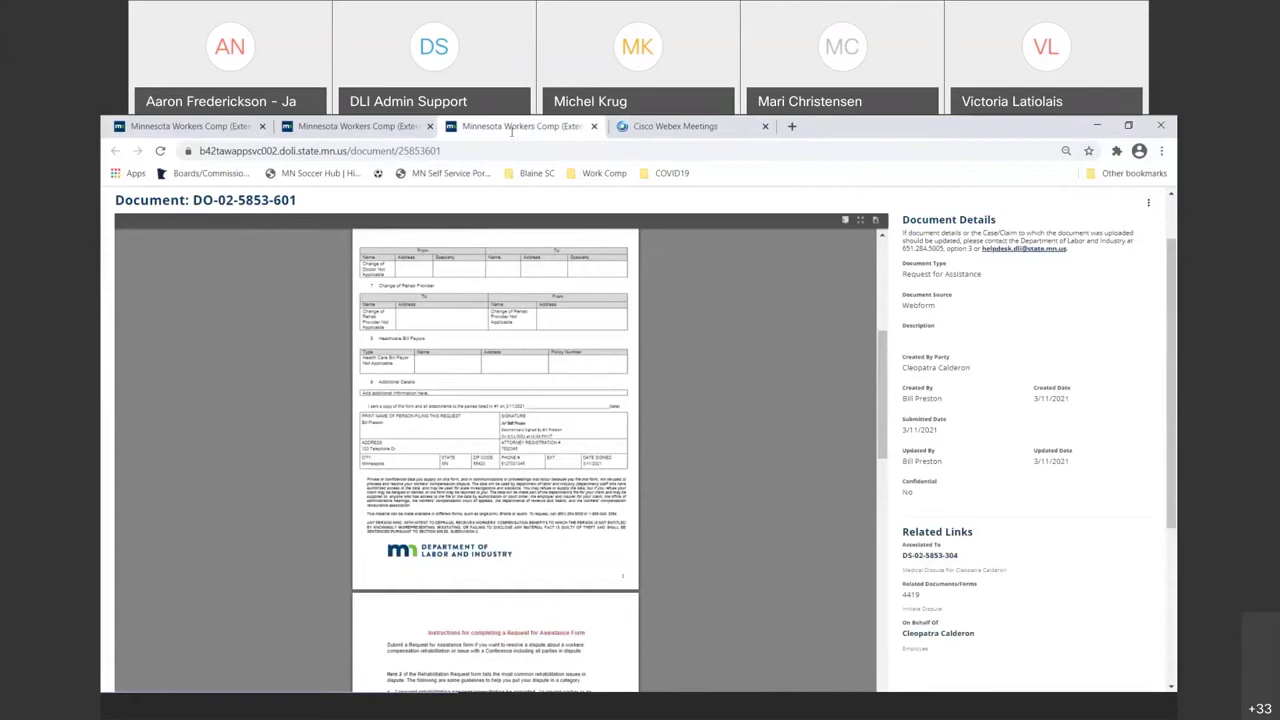
click(390, 127)
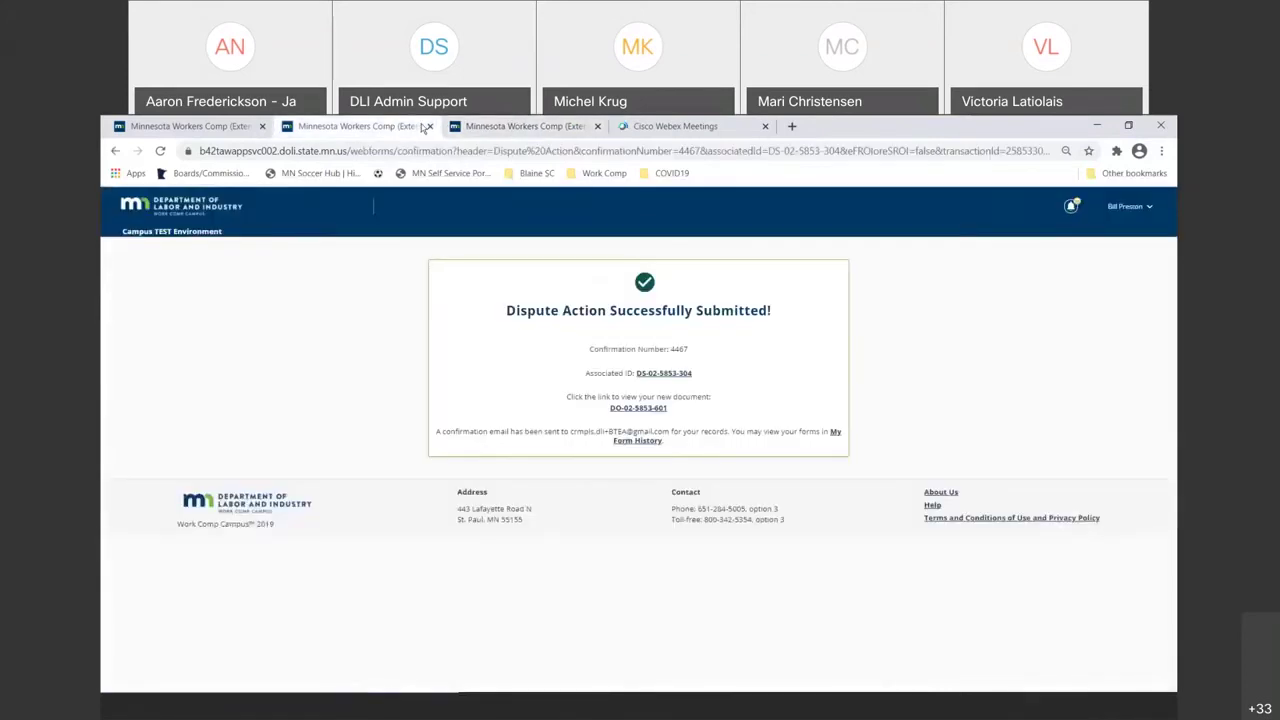
click(428, 126)
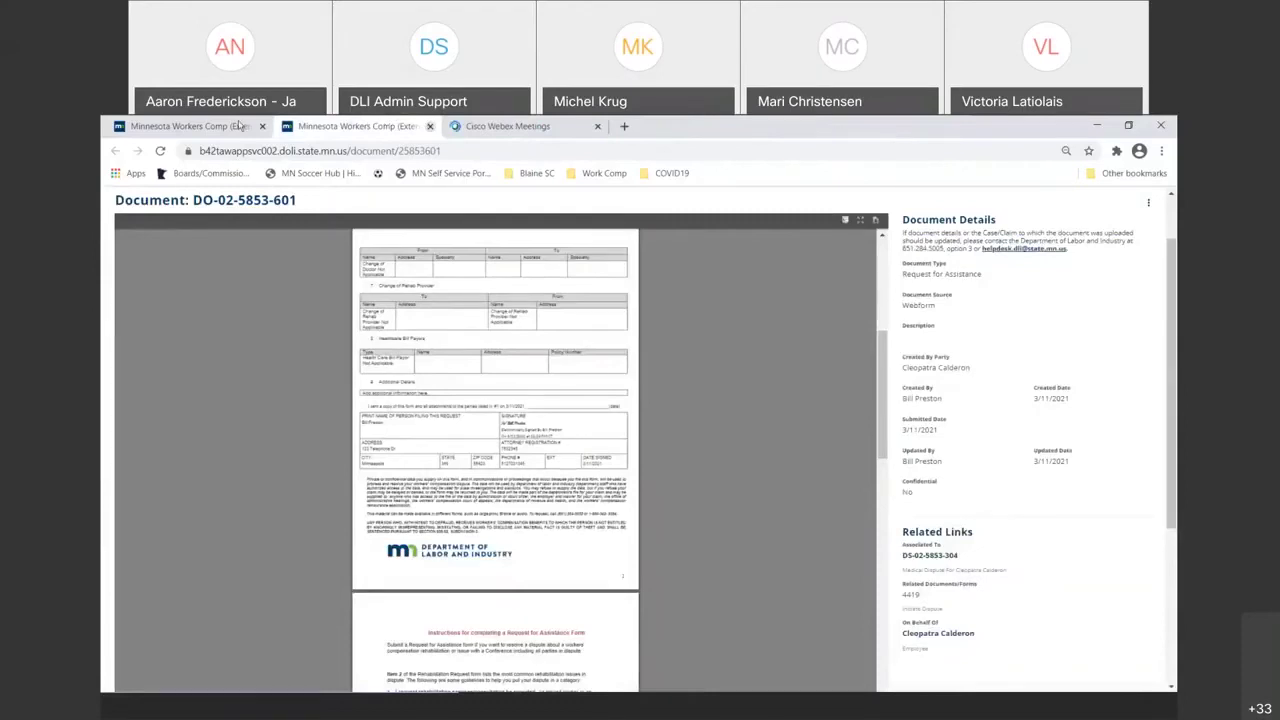
key(ctrl+w)
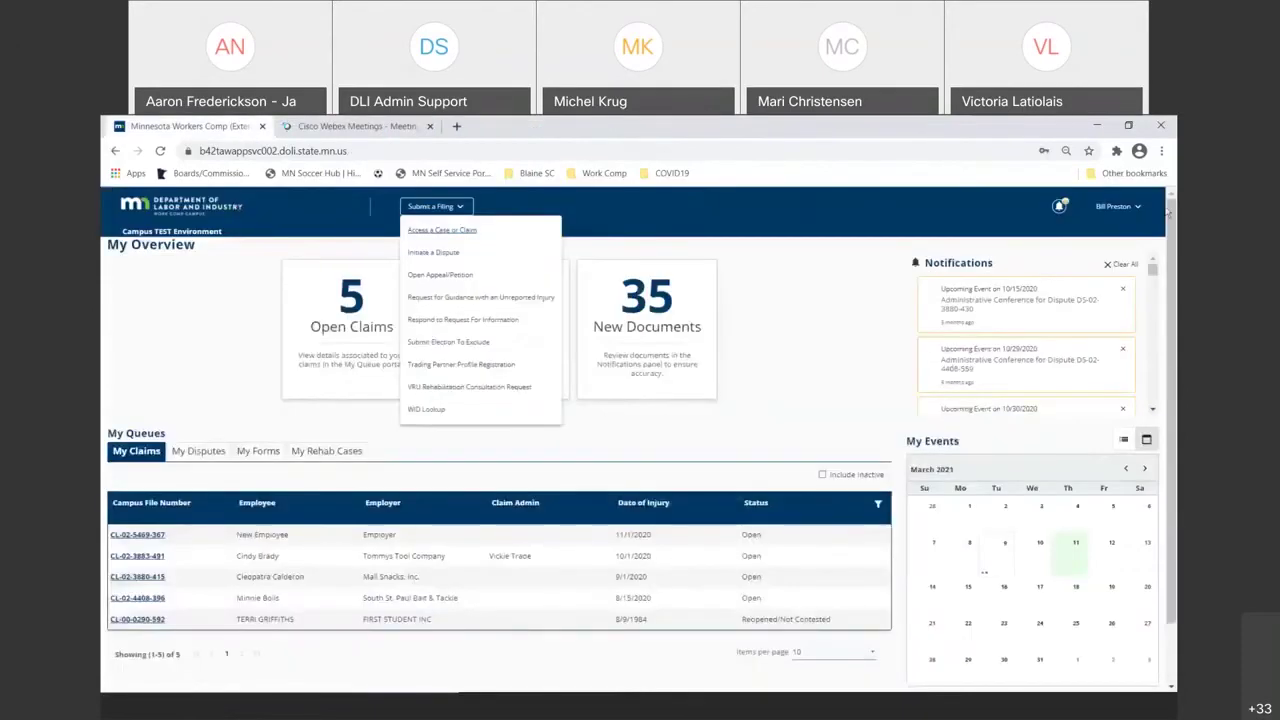
- Log out of the current account from the user name menu at the top right
click(1113, 207)
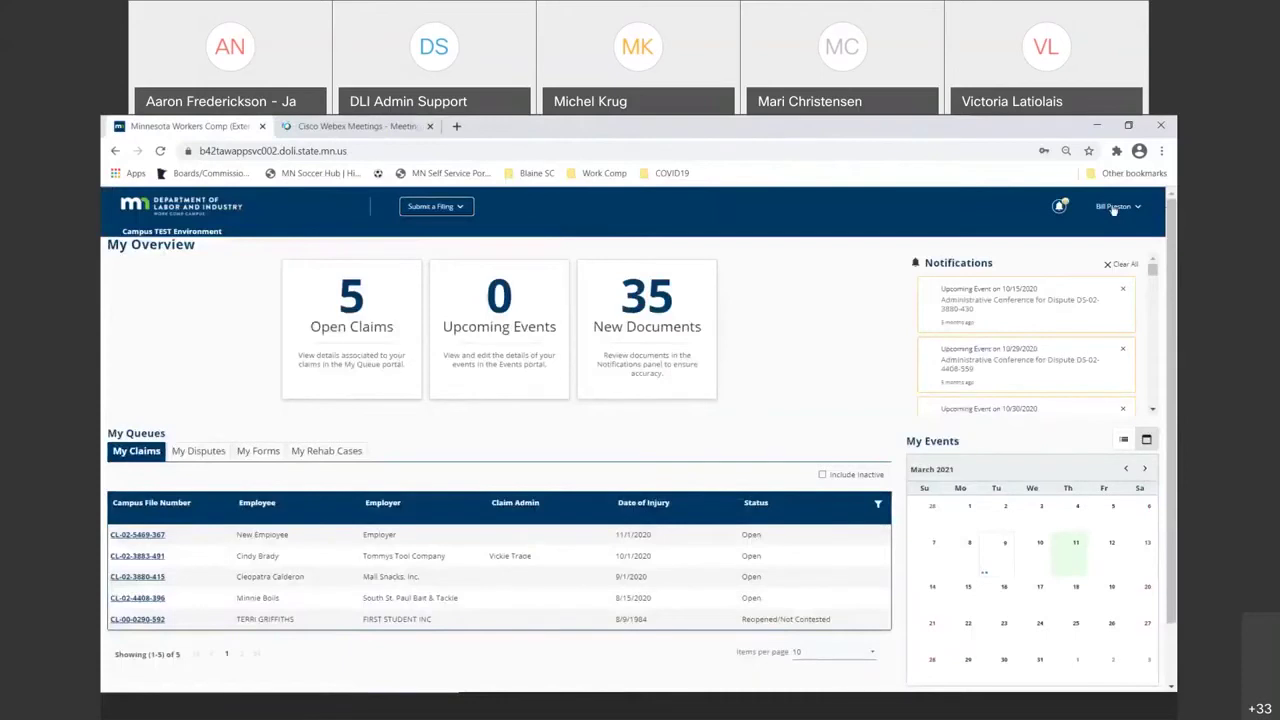
click(1113, 207)
click(1108, 276)
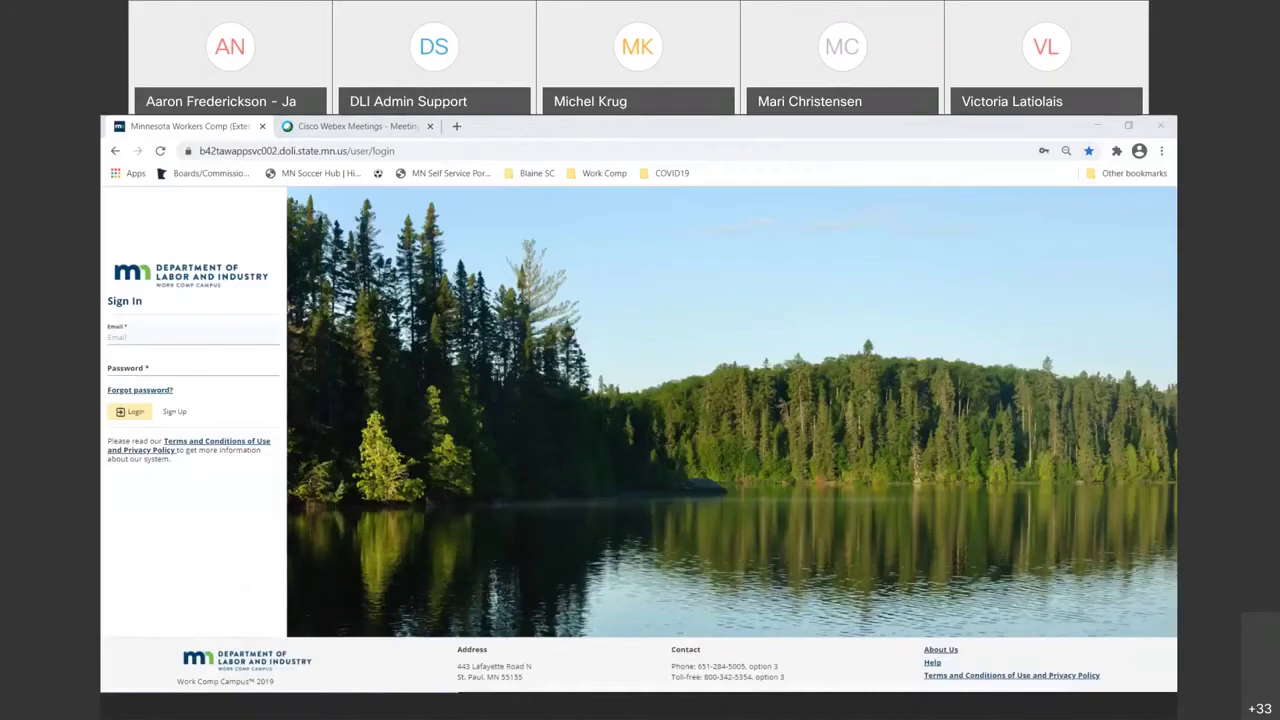
- Log in with the saved account e-mail and password, then agree to the access requirements
click(150, 340)
key(ctrl+v)
key(Tab)
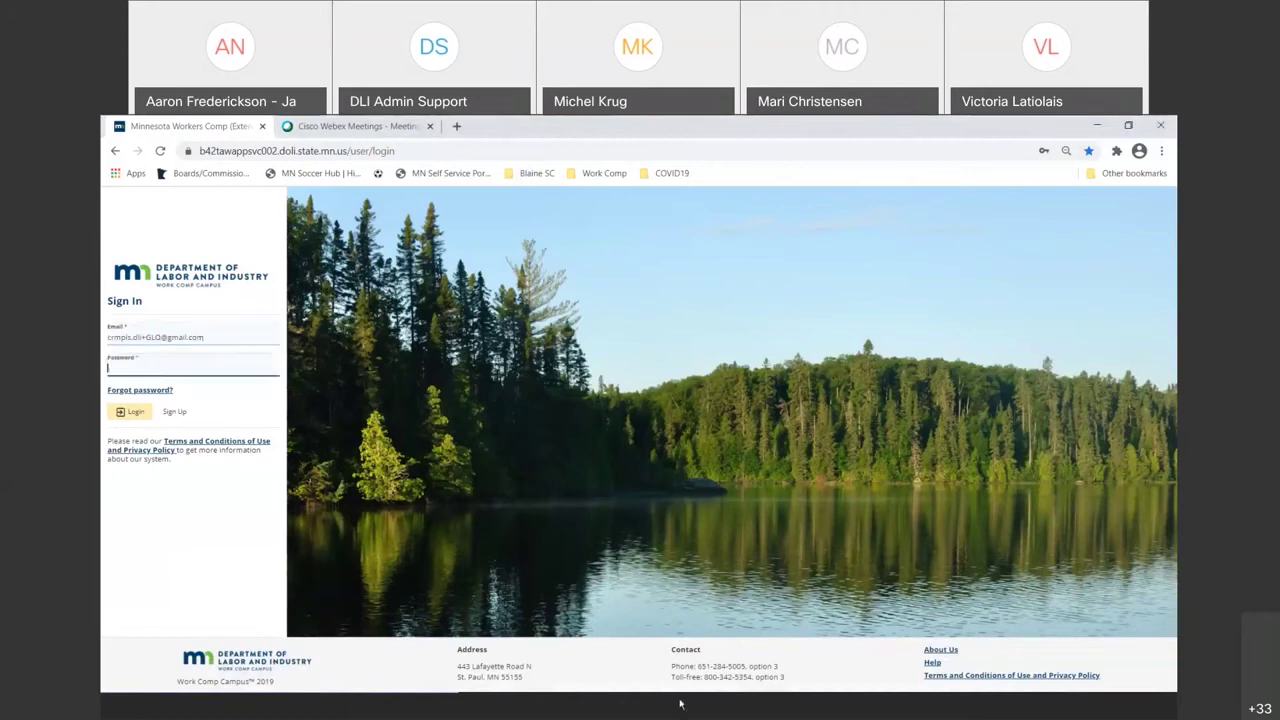
click(680, 705)
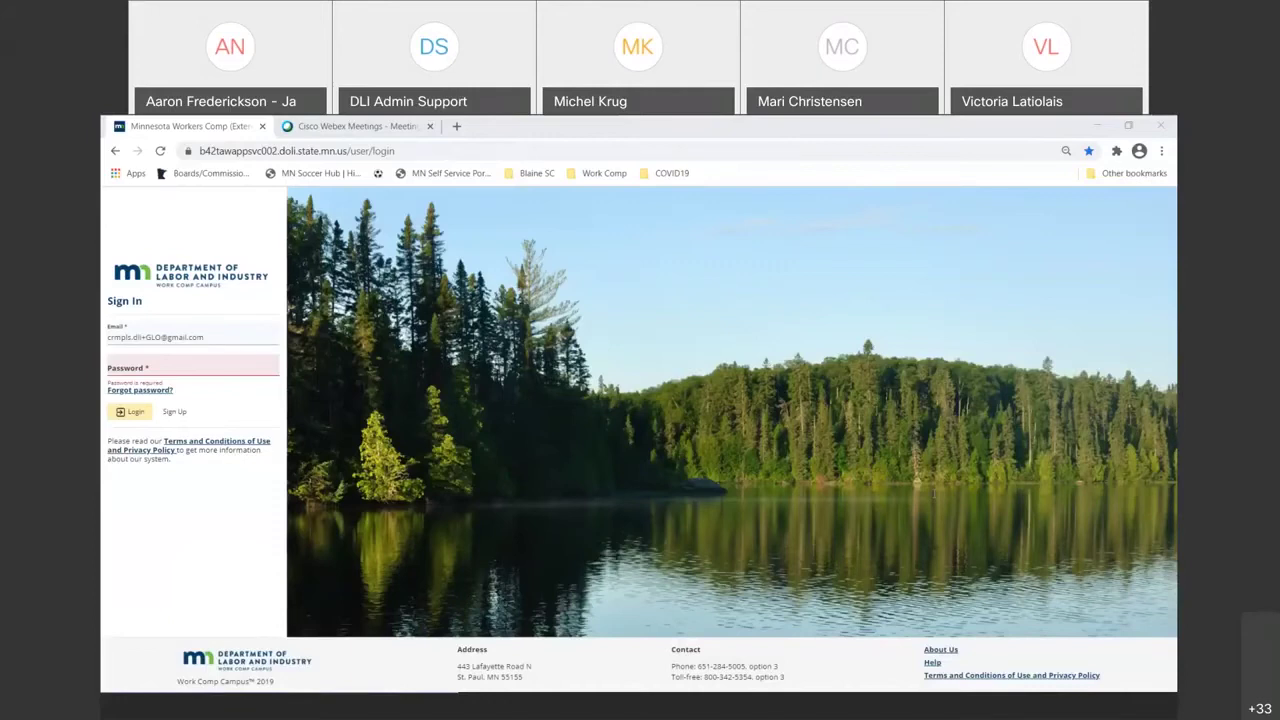
click(120, 368)
key(ctrl+v)
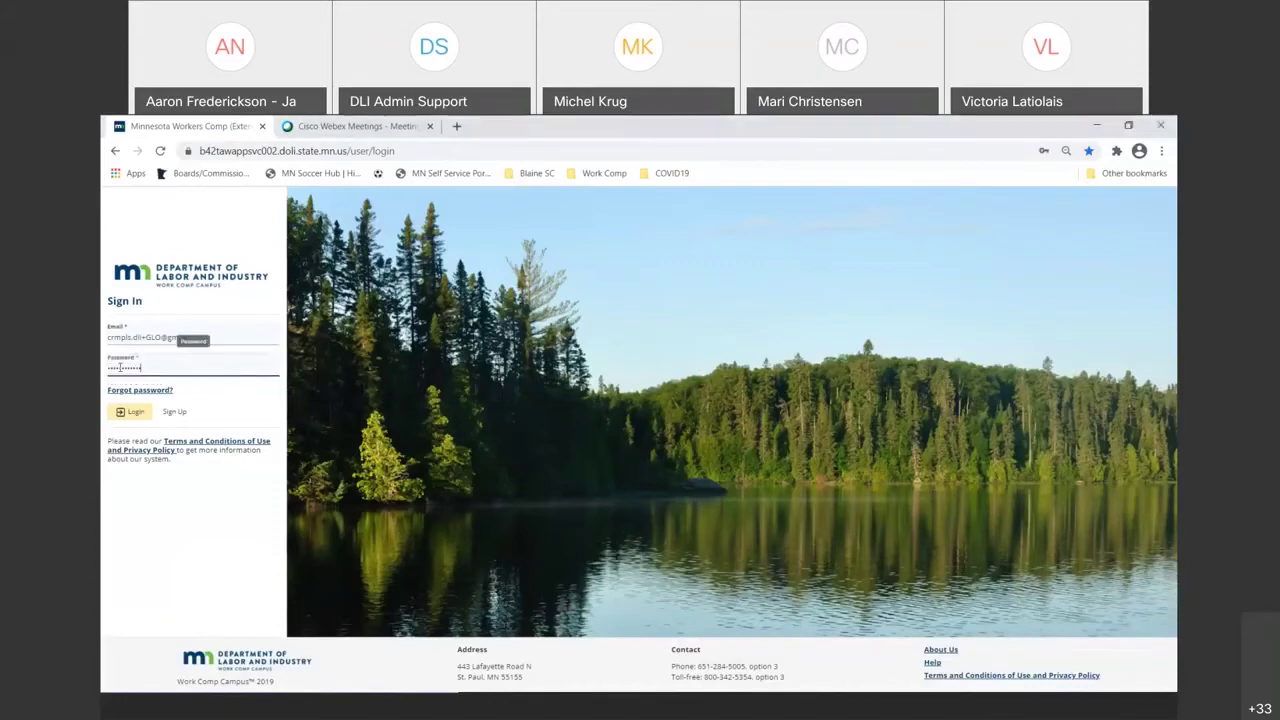
click(122, 413)
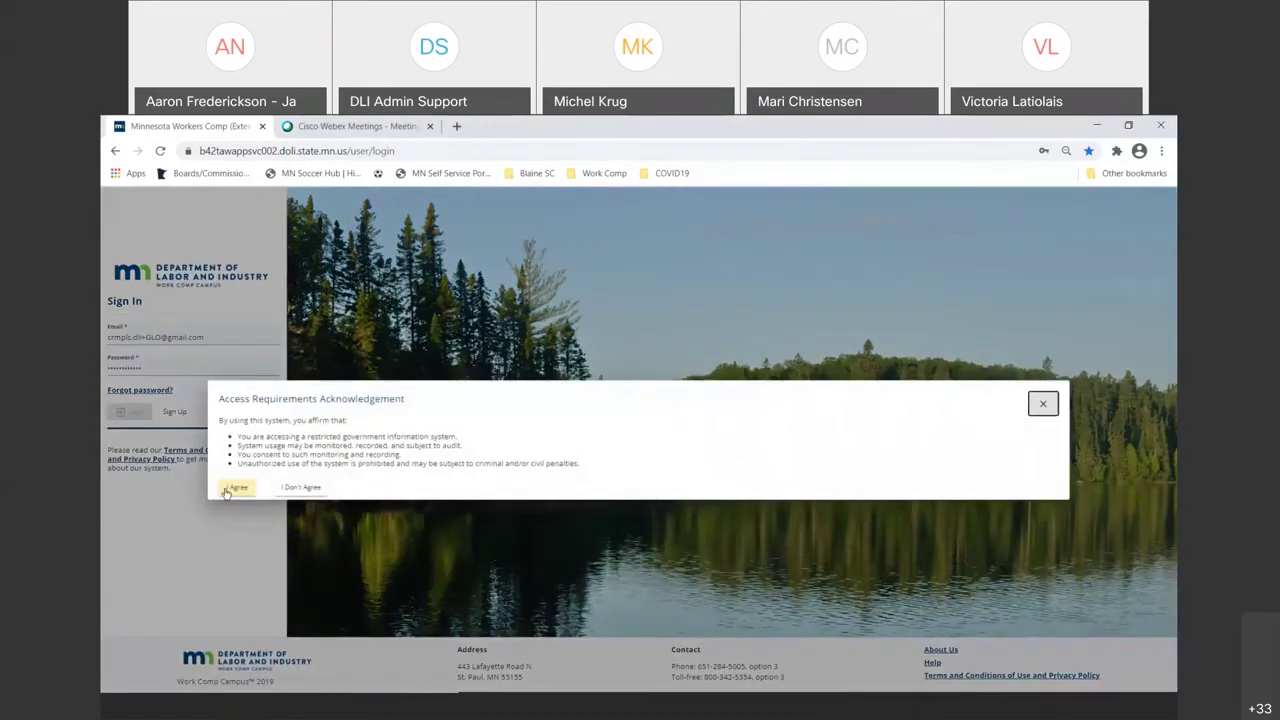
click(237, 488)
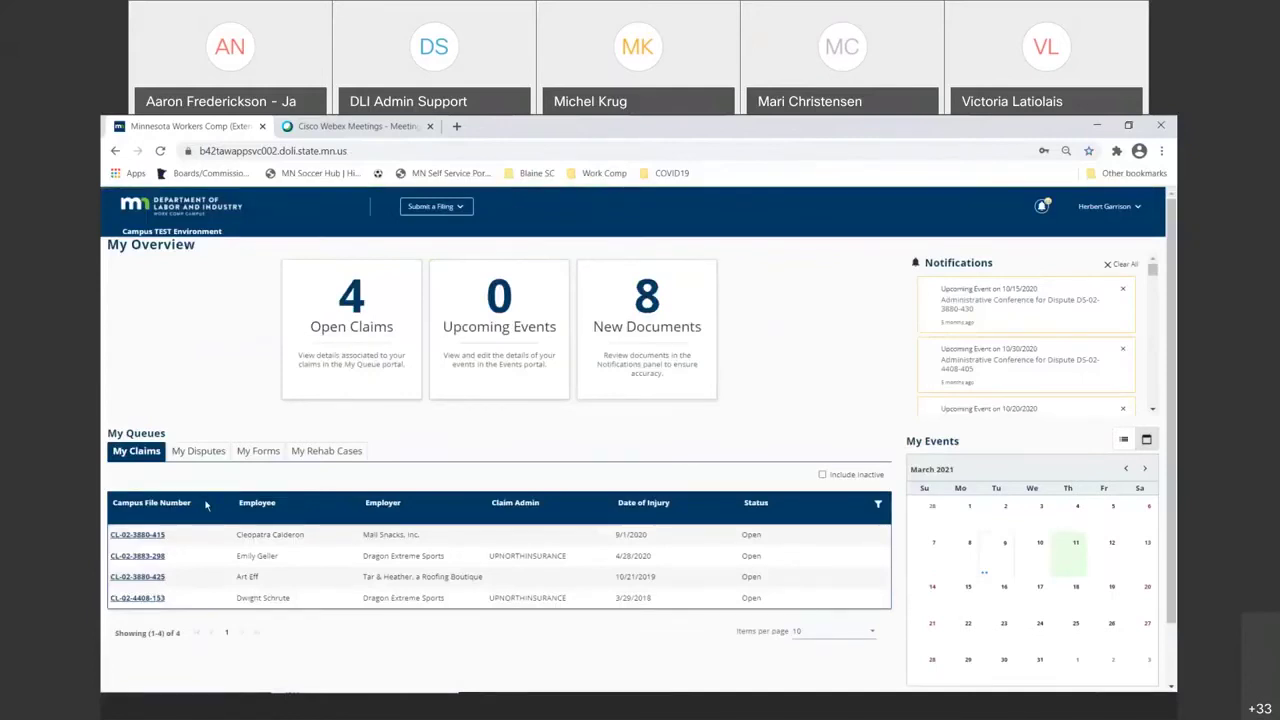
click(156, 535)
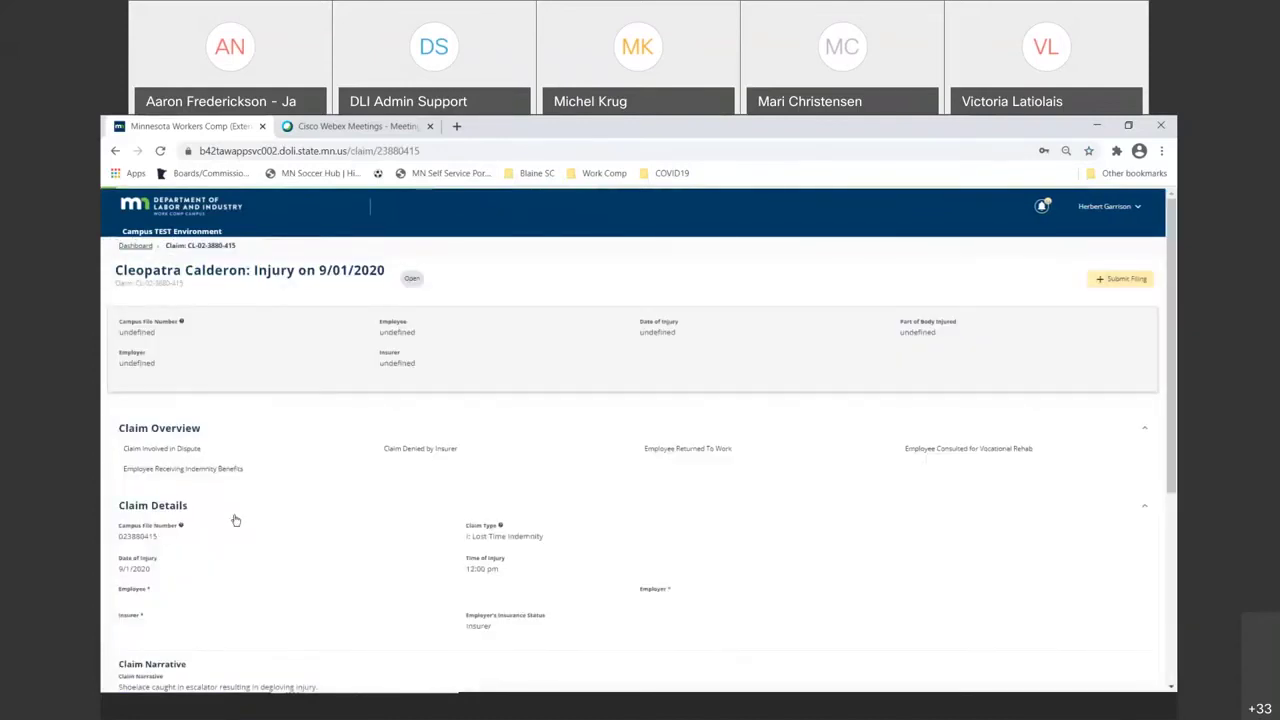
scroll(236, 520, down, 3)
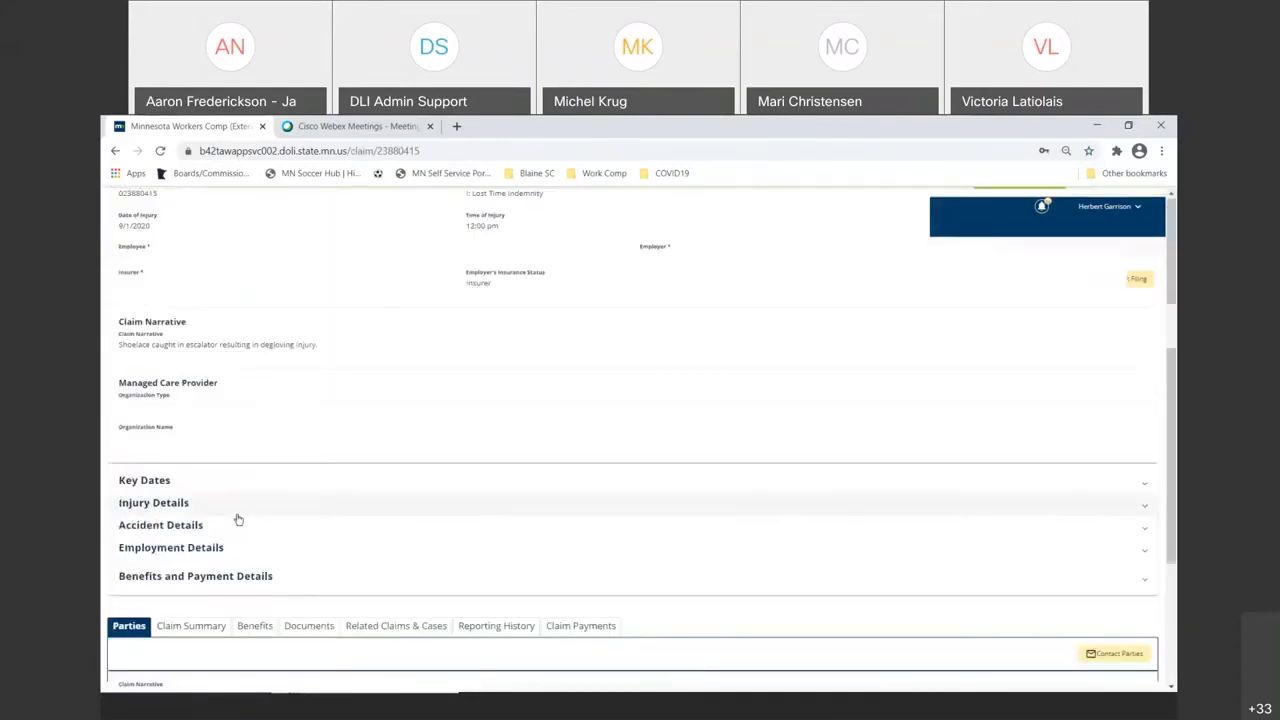
scroll(240, 520, down, 3)
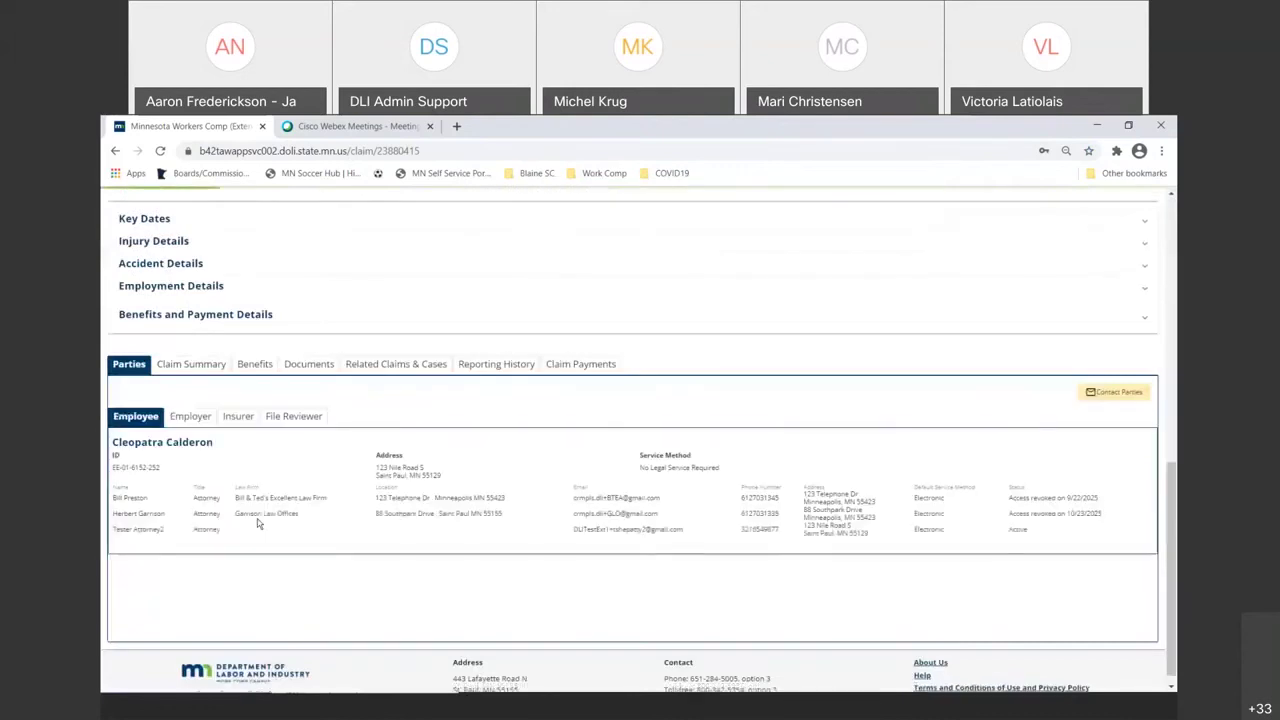
click(366, 366)
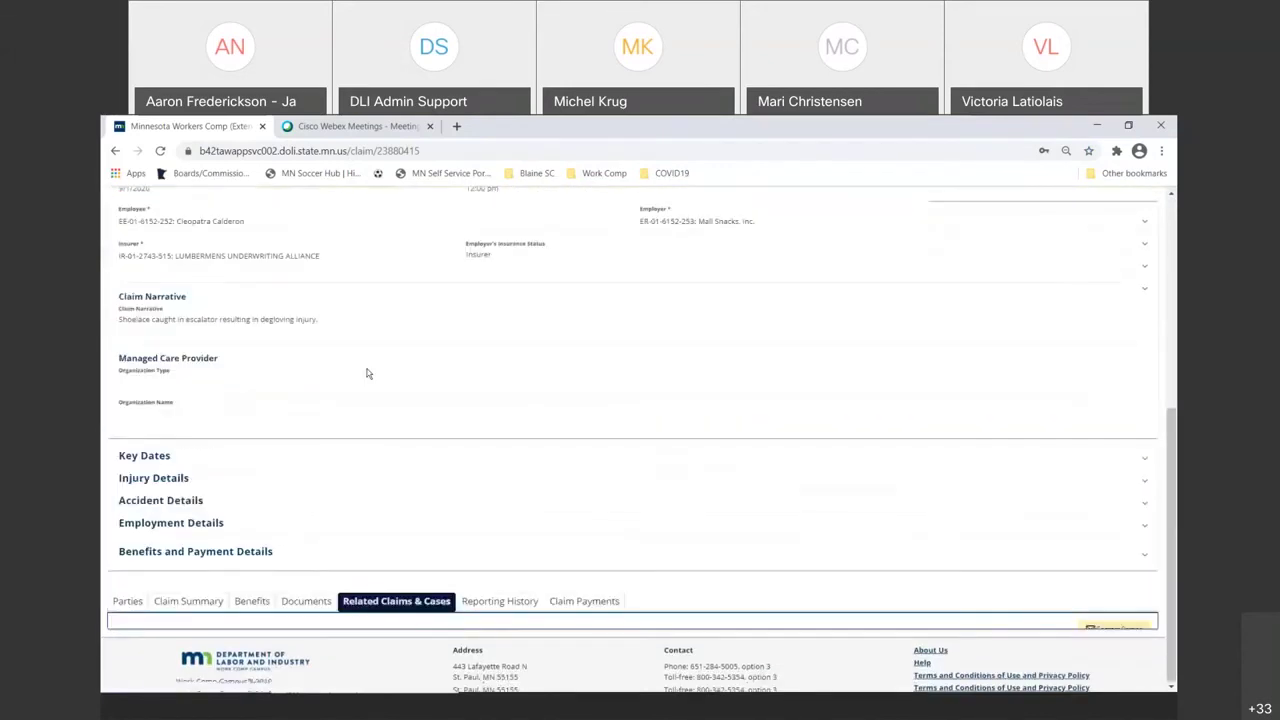
scroll(206, 483, down, 2)
scroll(200, 479, down, 2)
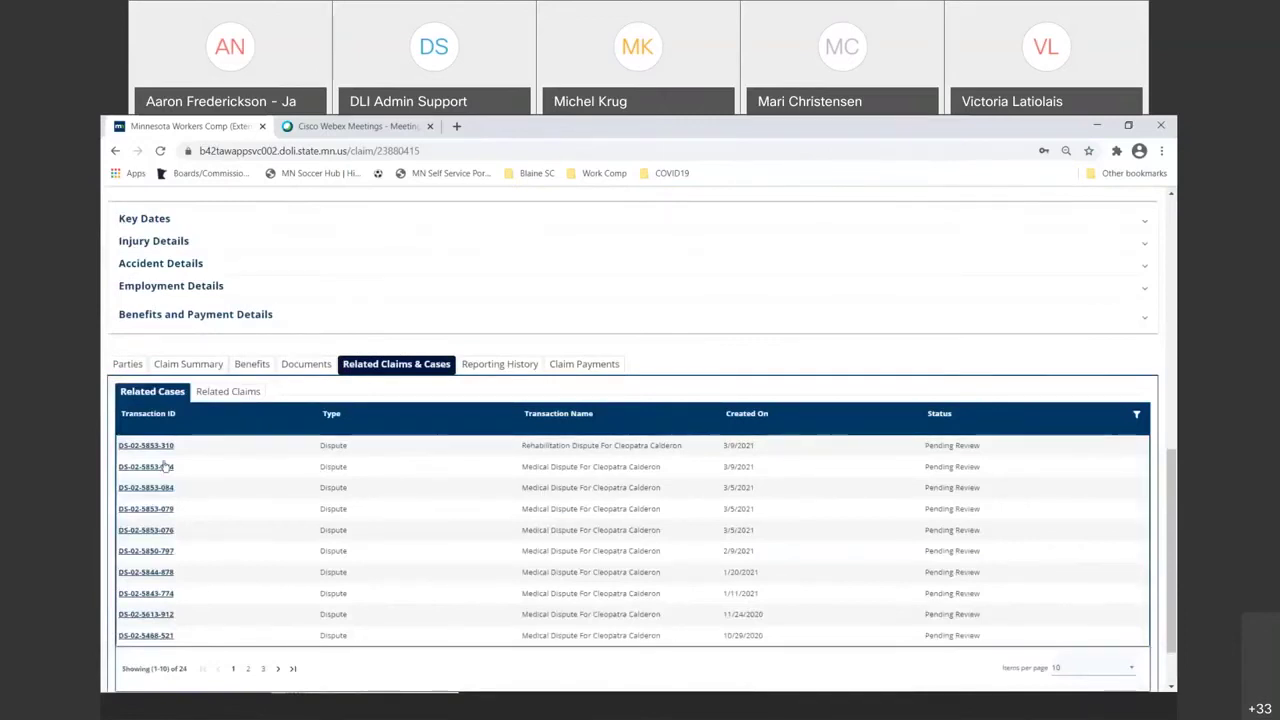
middle_click(166, 447)
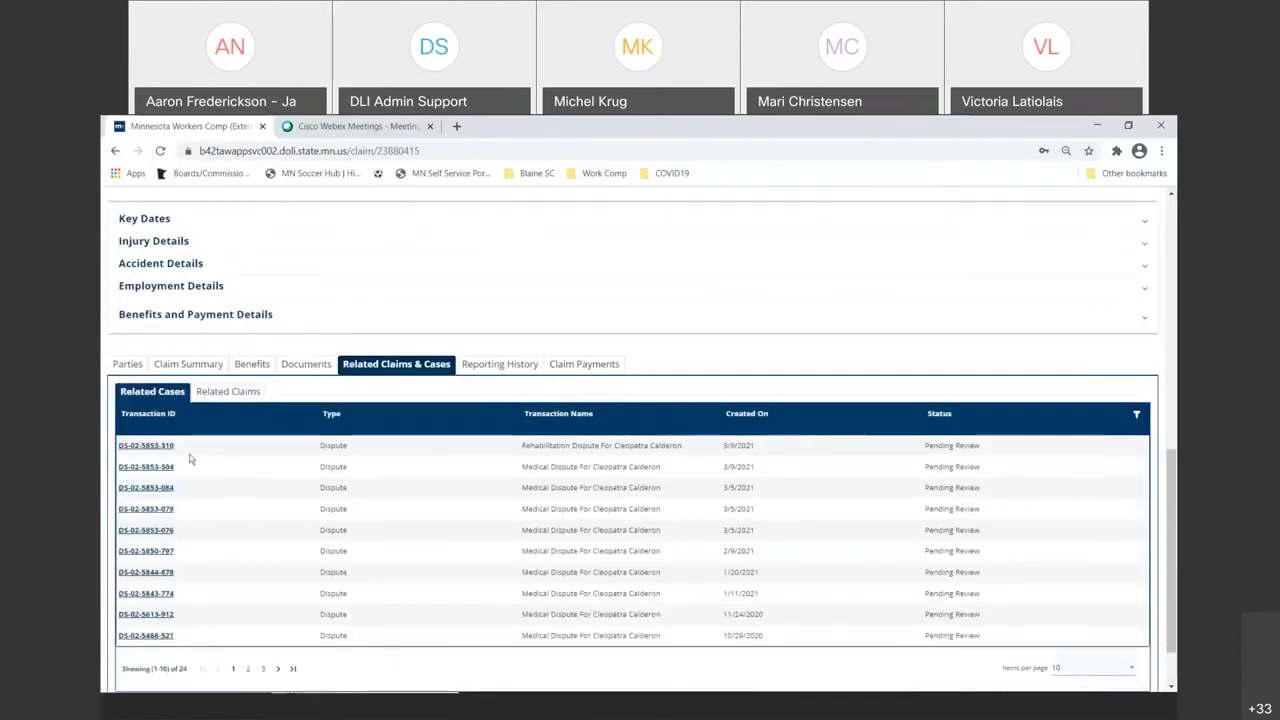
click(329, 128)
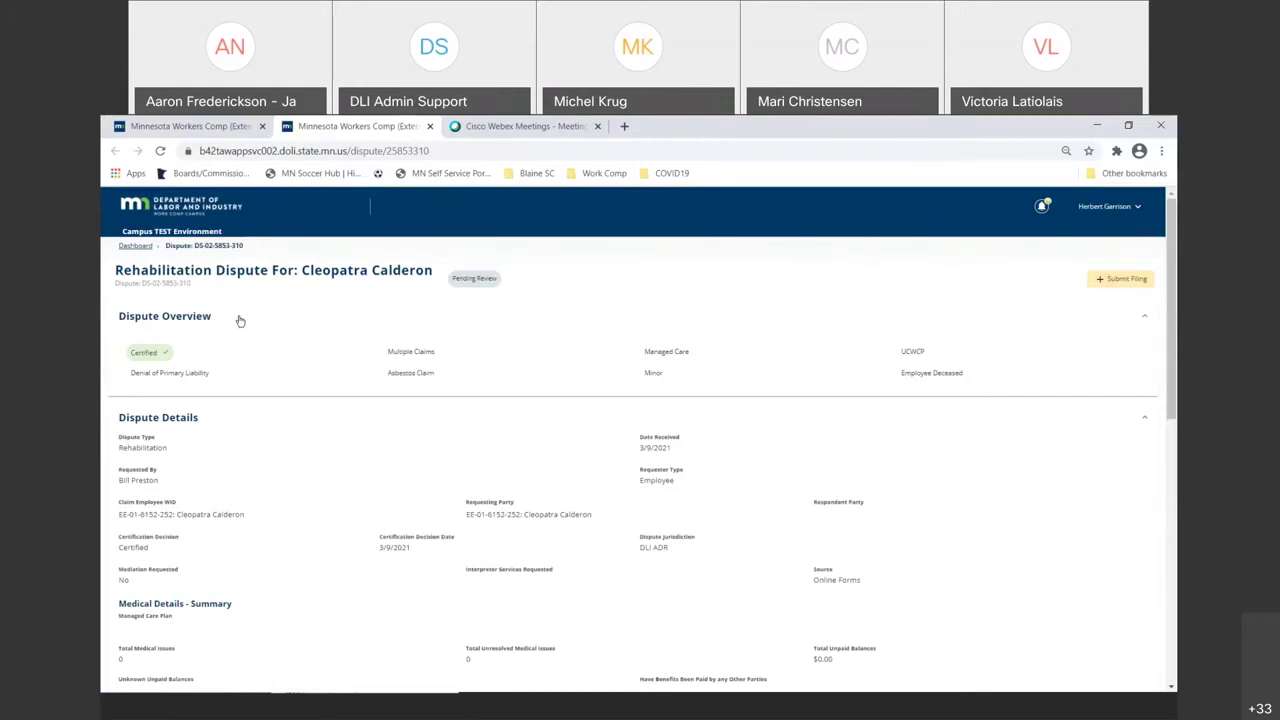
scroll(240, 321, down, 5)
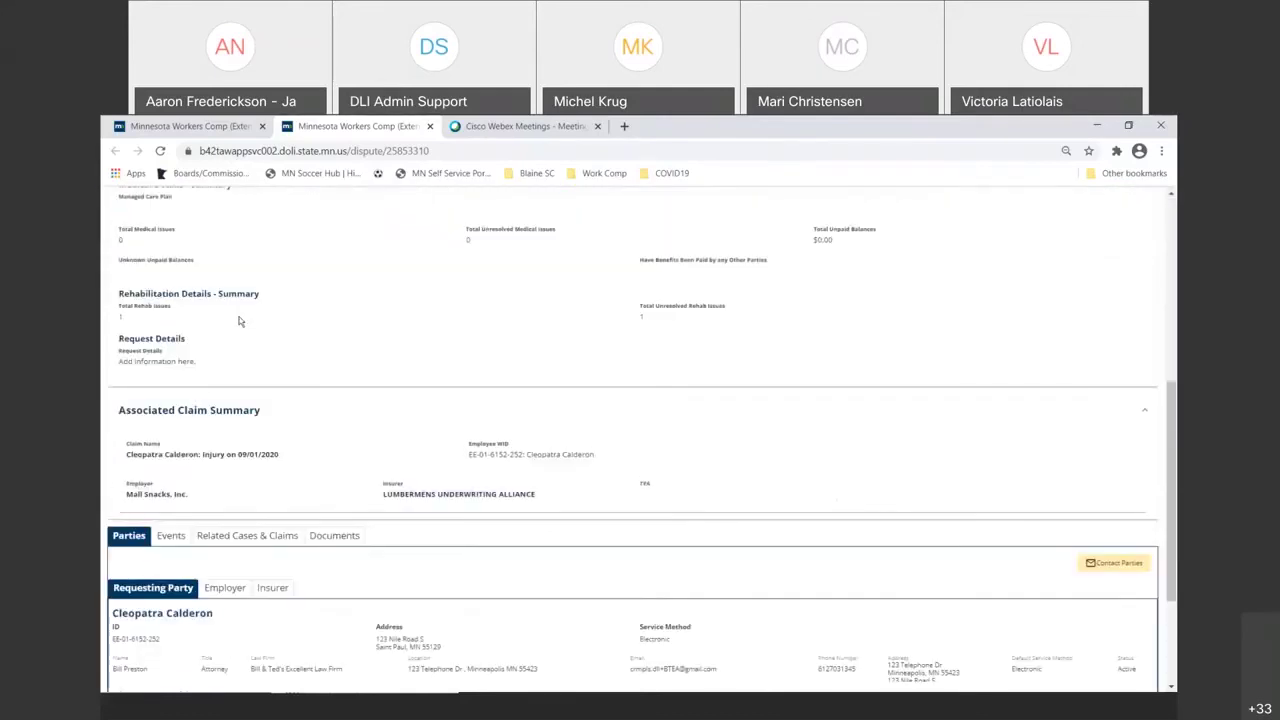
scroll(240, 321, down, 2)
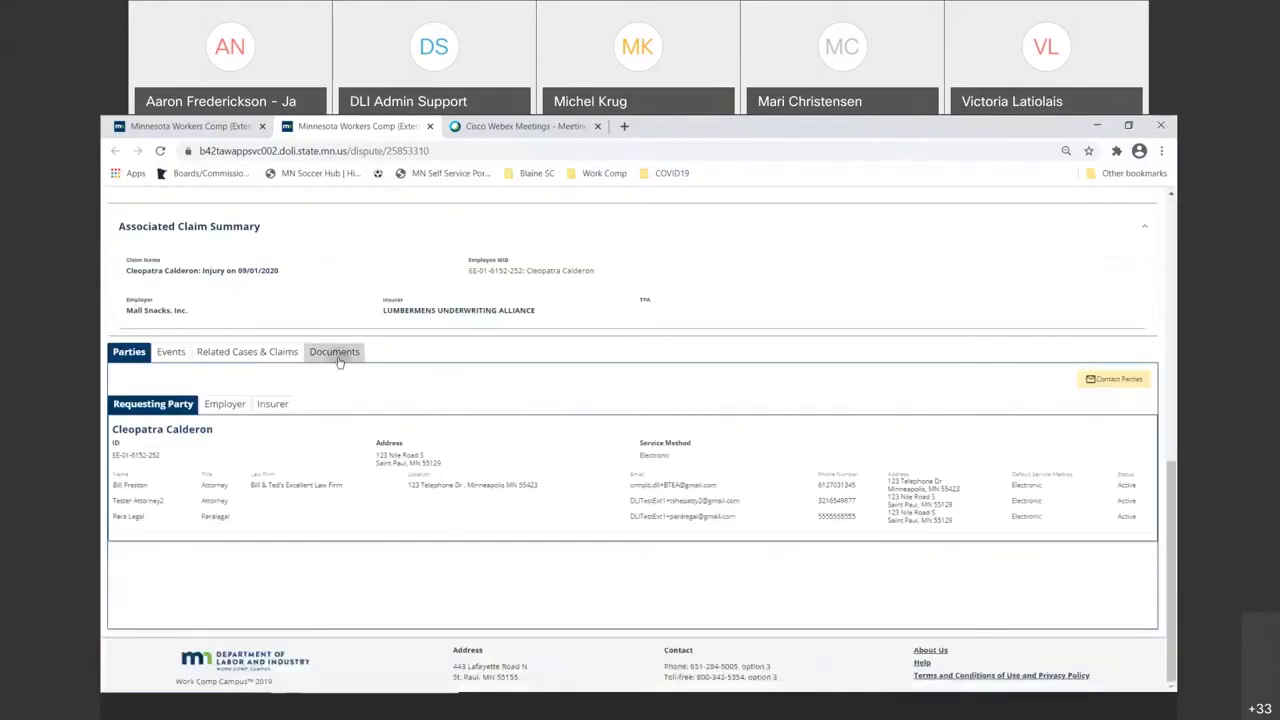
click(335, 352)
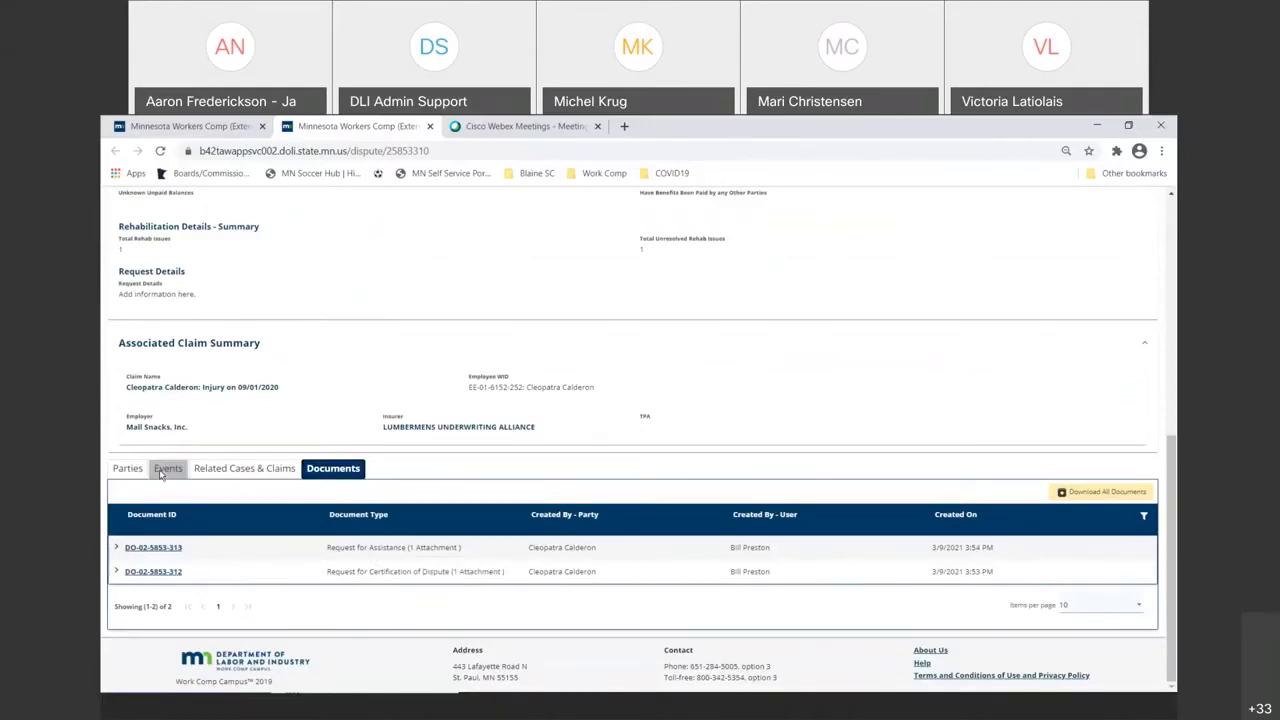
click(165, 469)
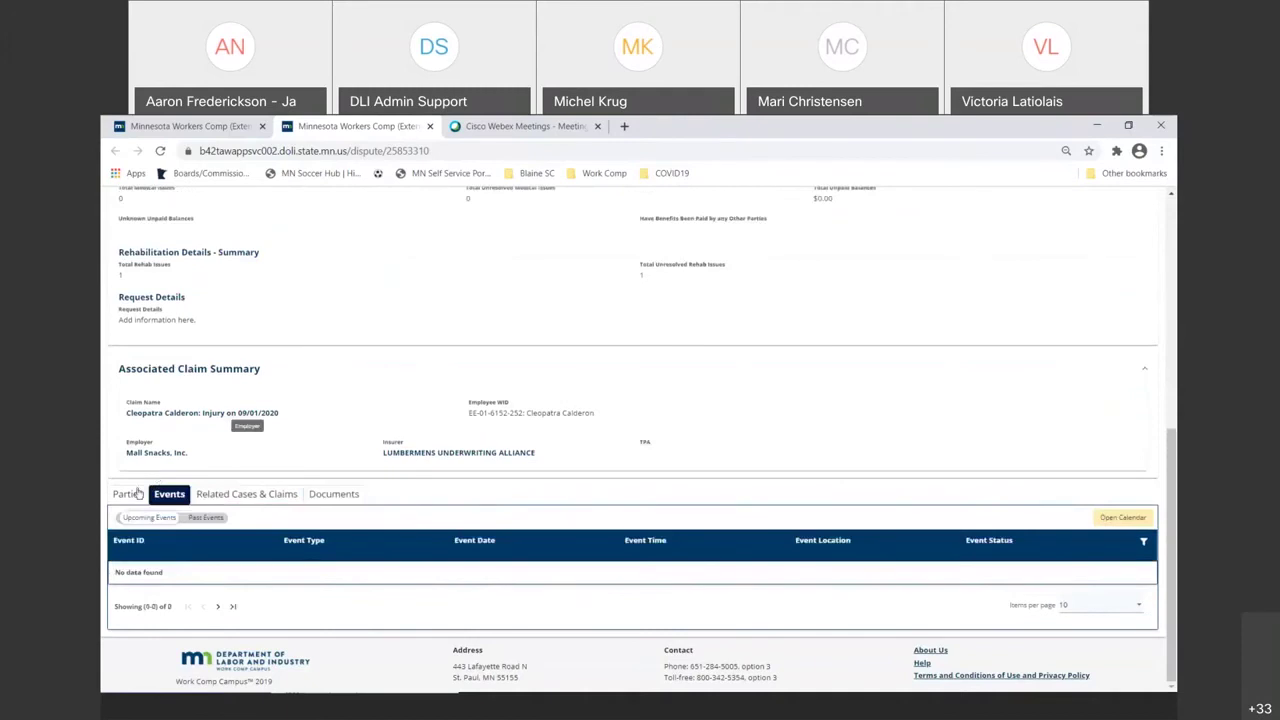
click(130, 496)
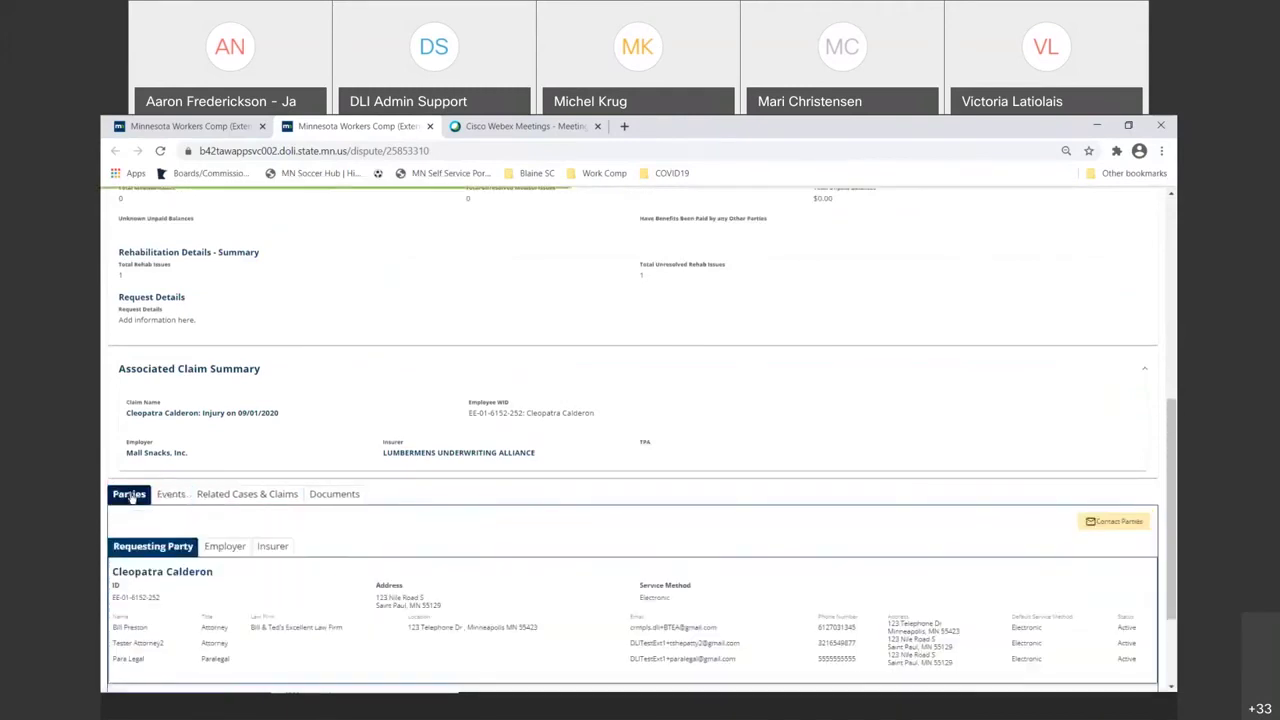
click(219, 548)
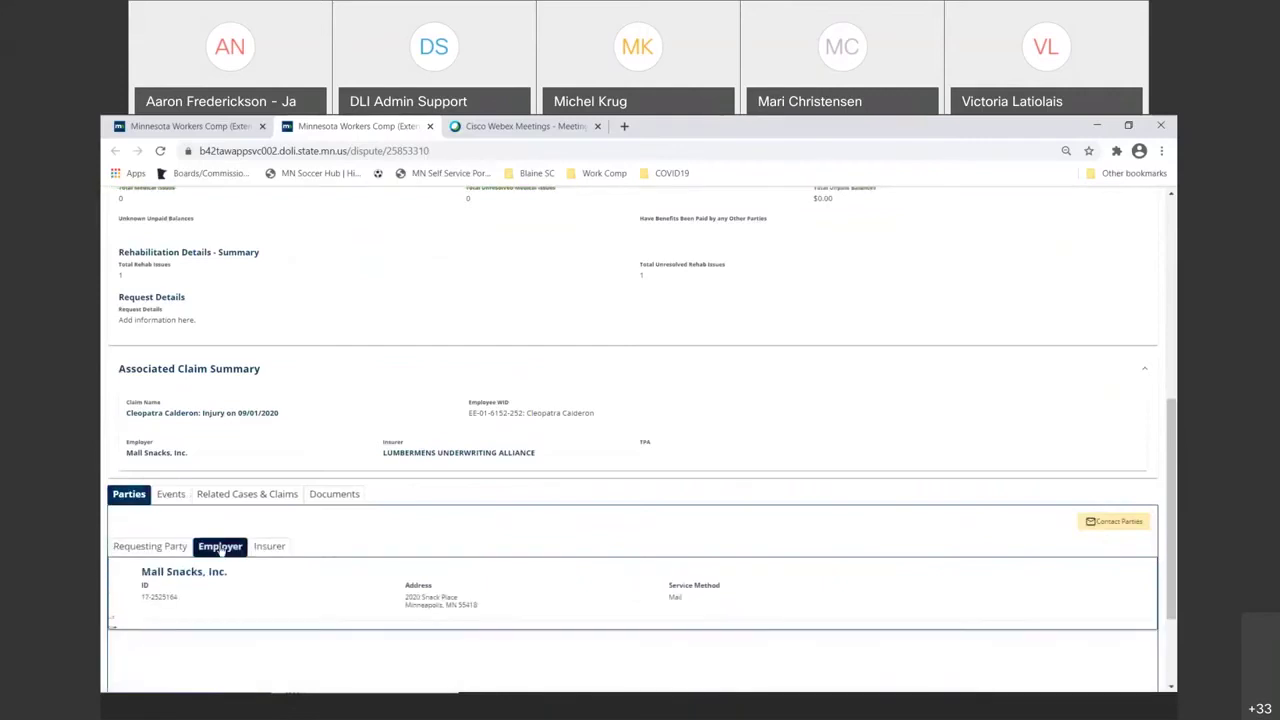
click(258, 548)
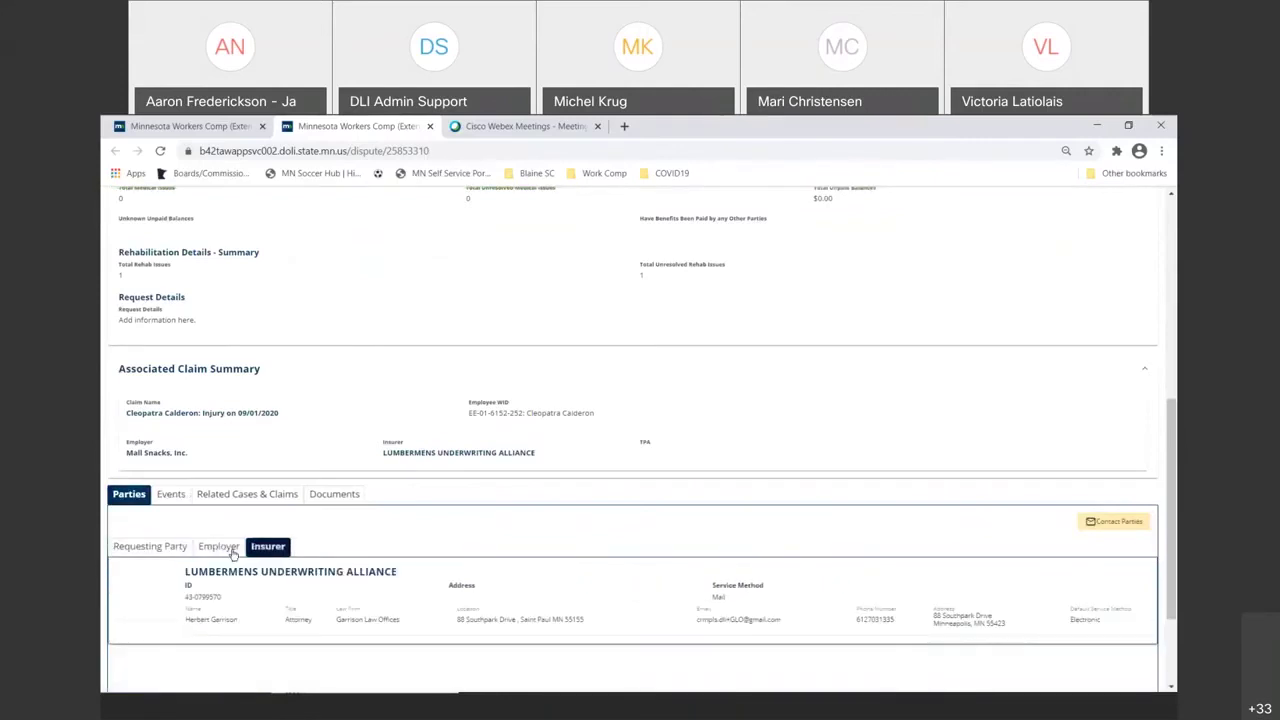
click(152, 547)
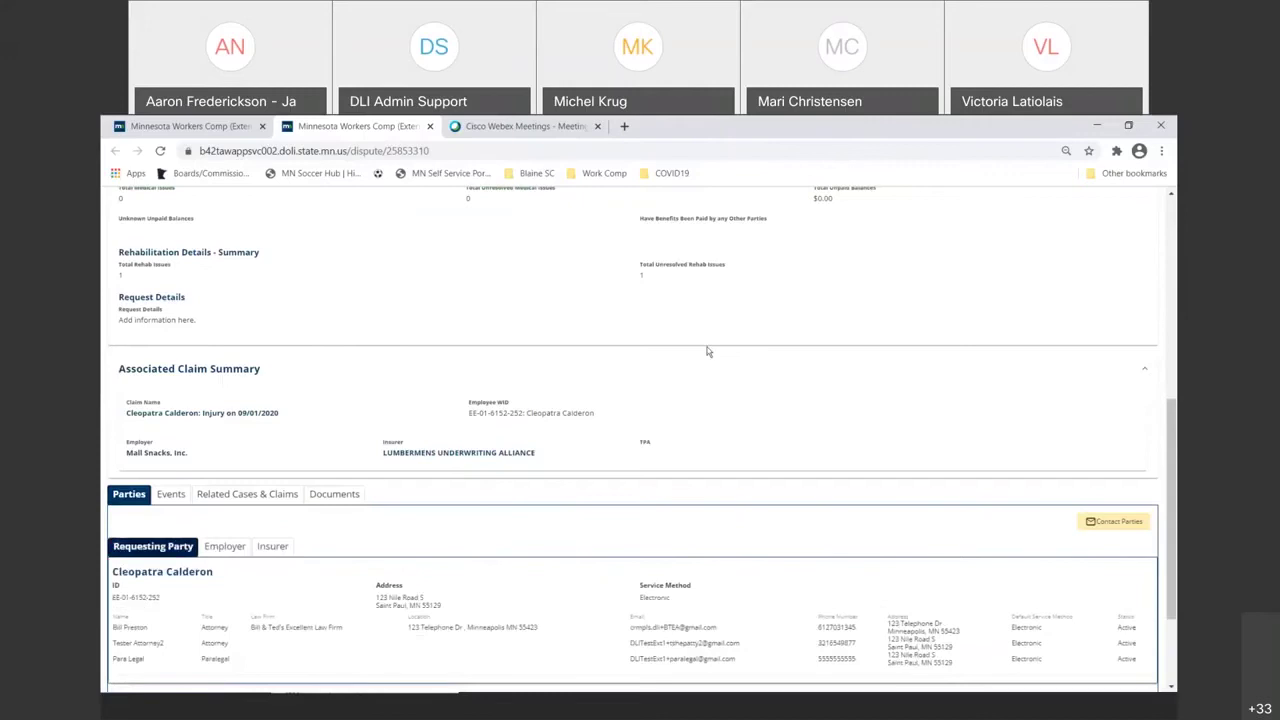
scroll(810, 331, up, 2)
scroll(810, 331, up, 3)
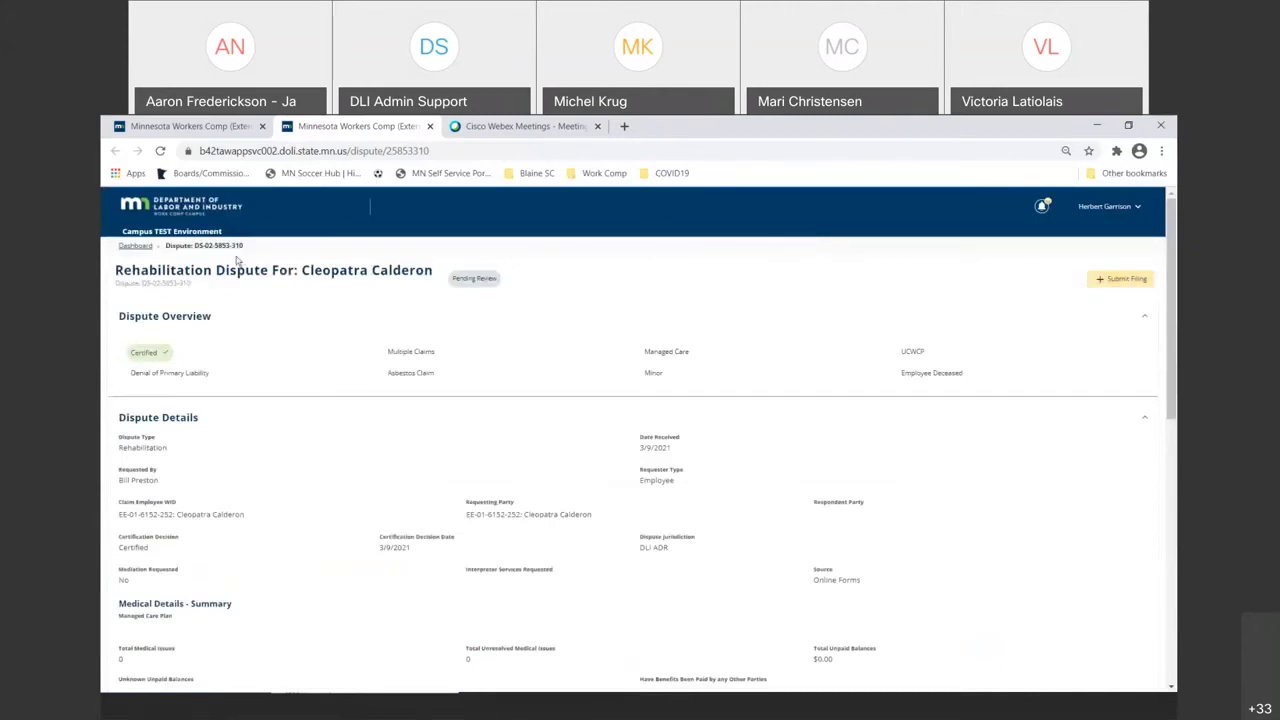
click(1105, 286)
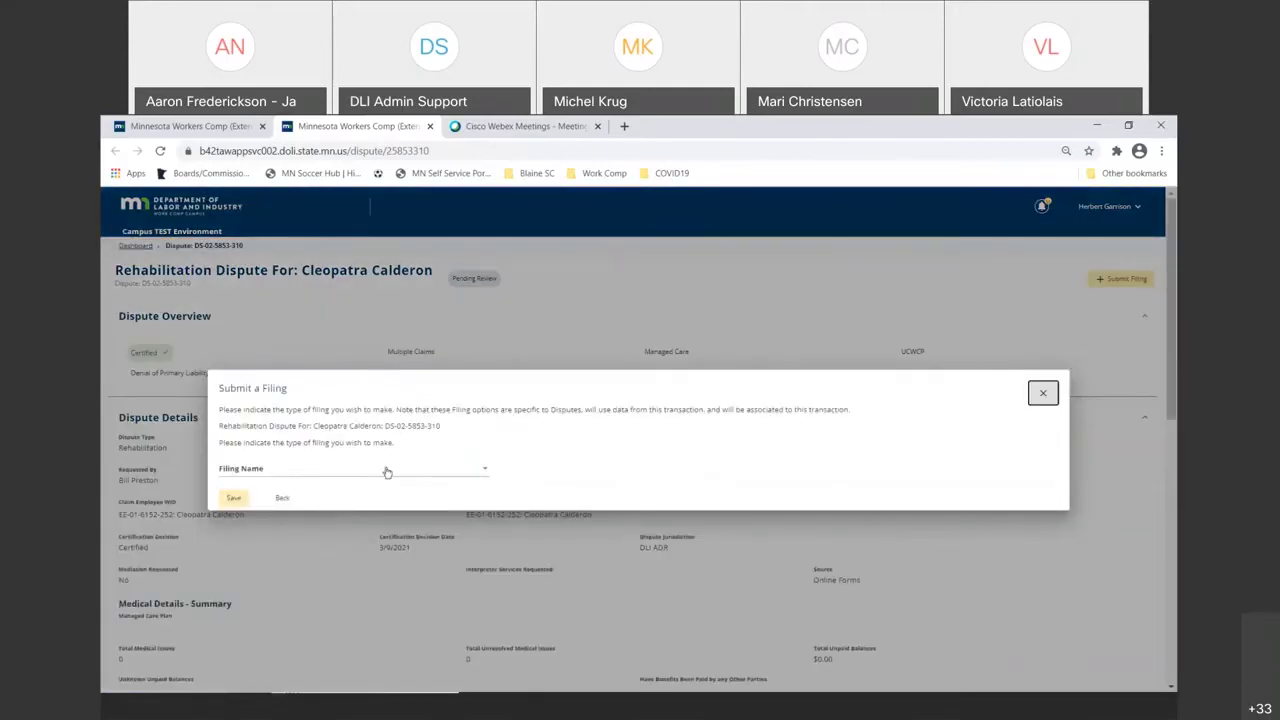
click(387, 472)
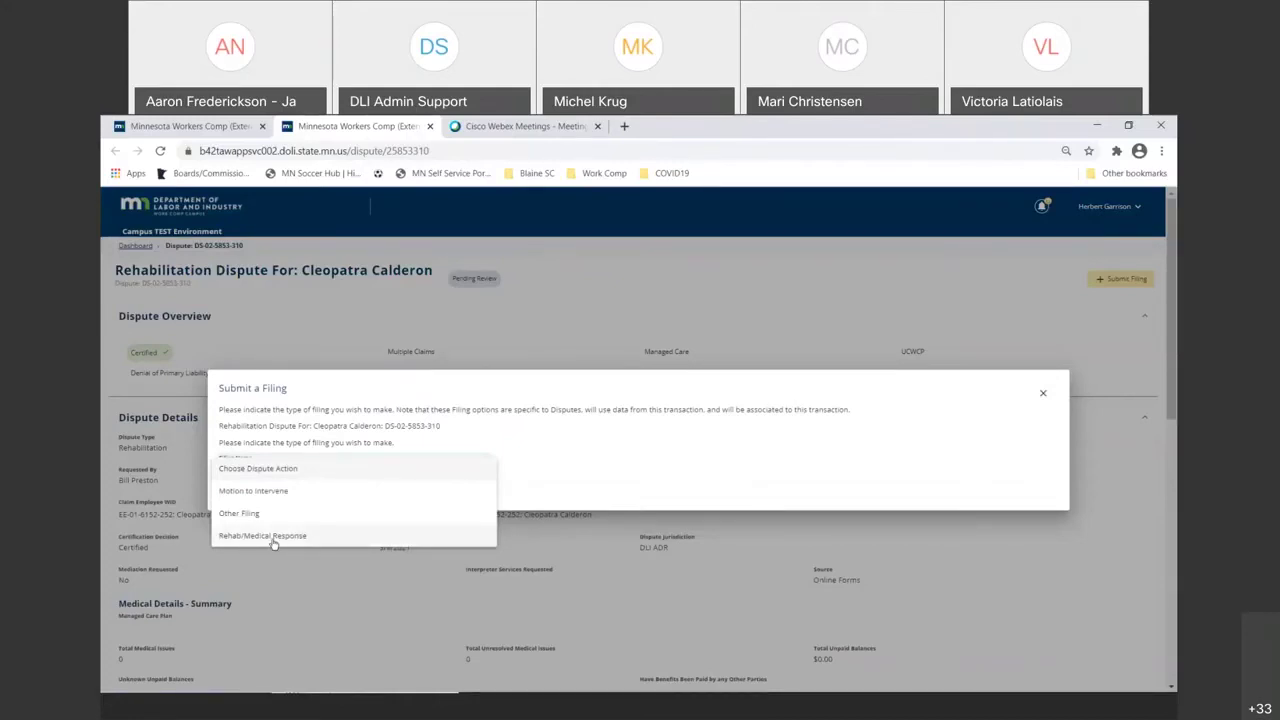
click(276, 540)
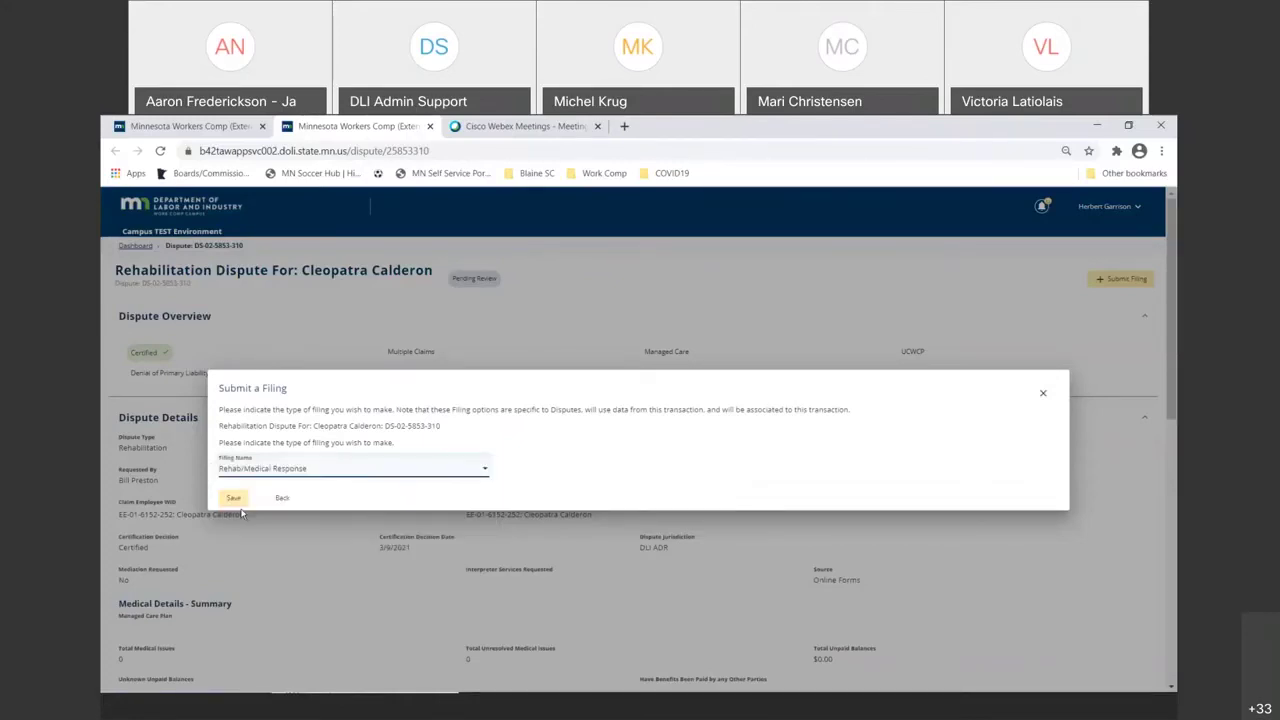
click(234, 499)
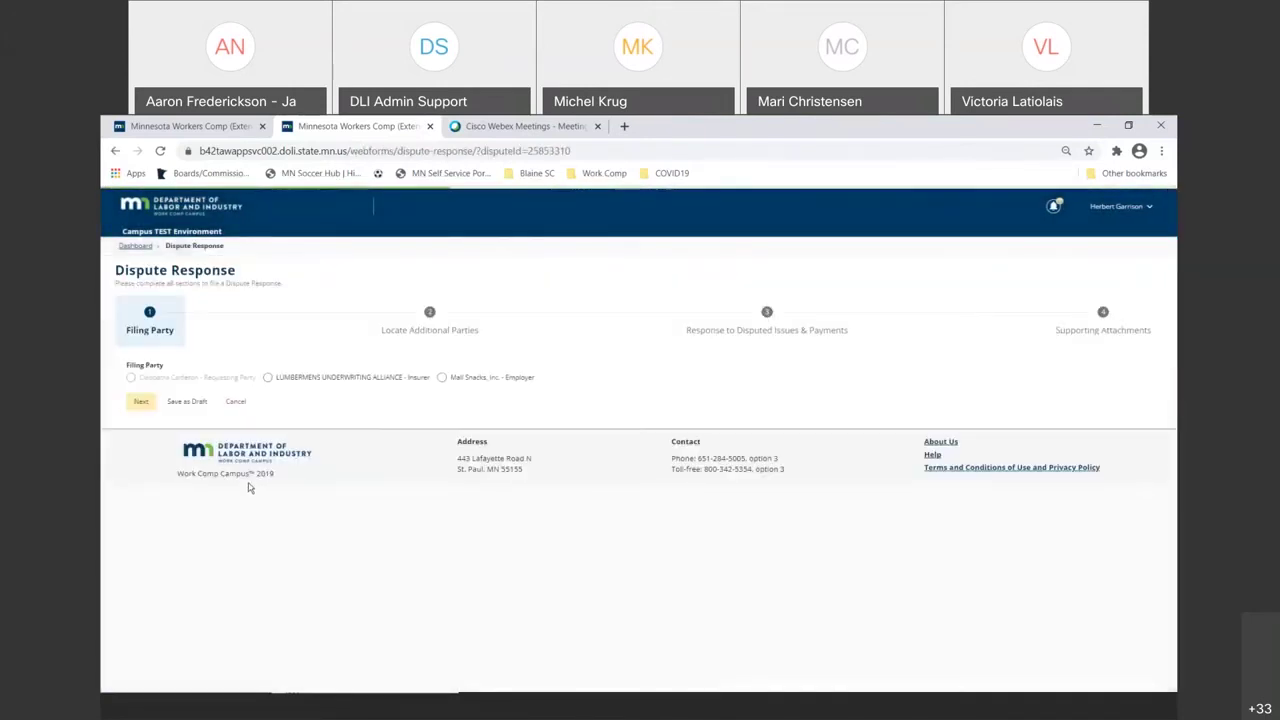
- File as insurer LUMBERMENS UNDERWRITING ALLIANCE and disagree with the disputed rehab request
click(266, 381)
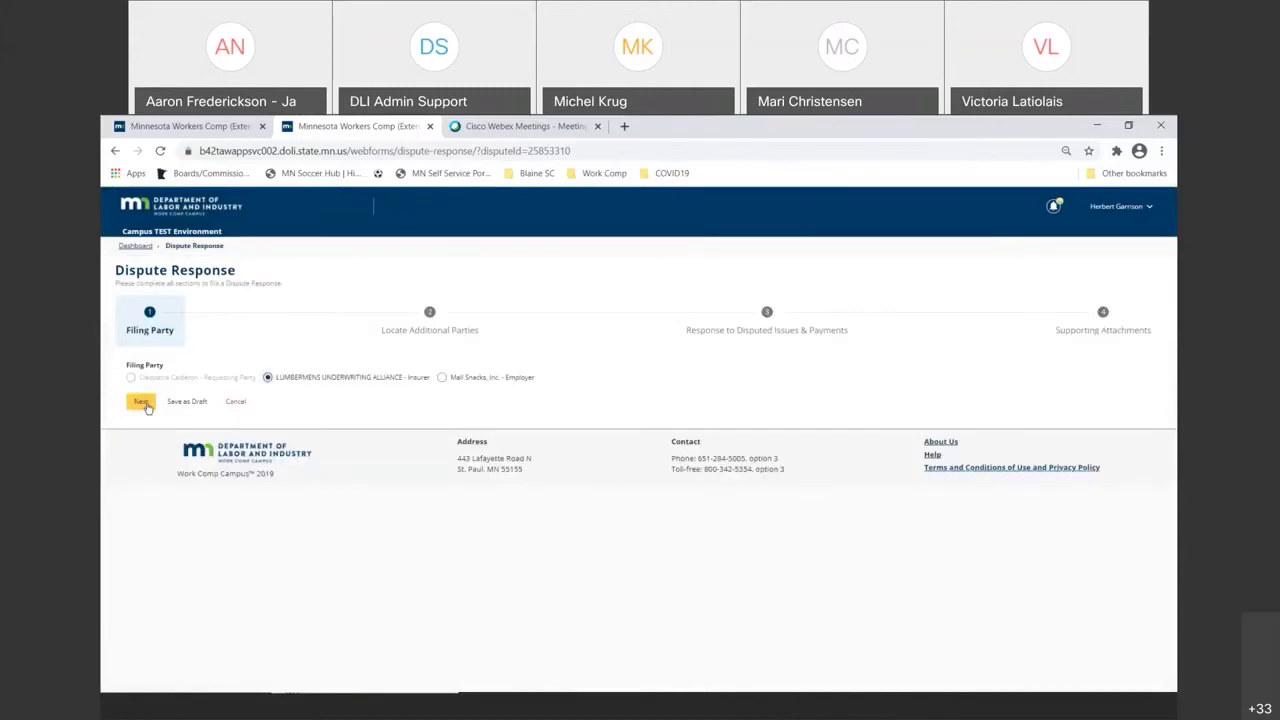
click(141, 402)
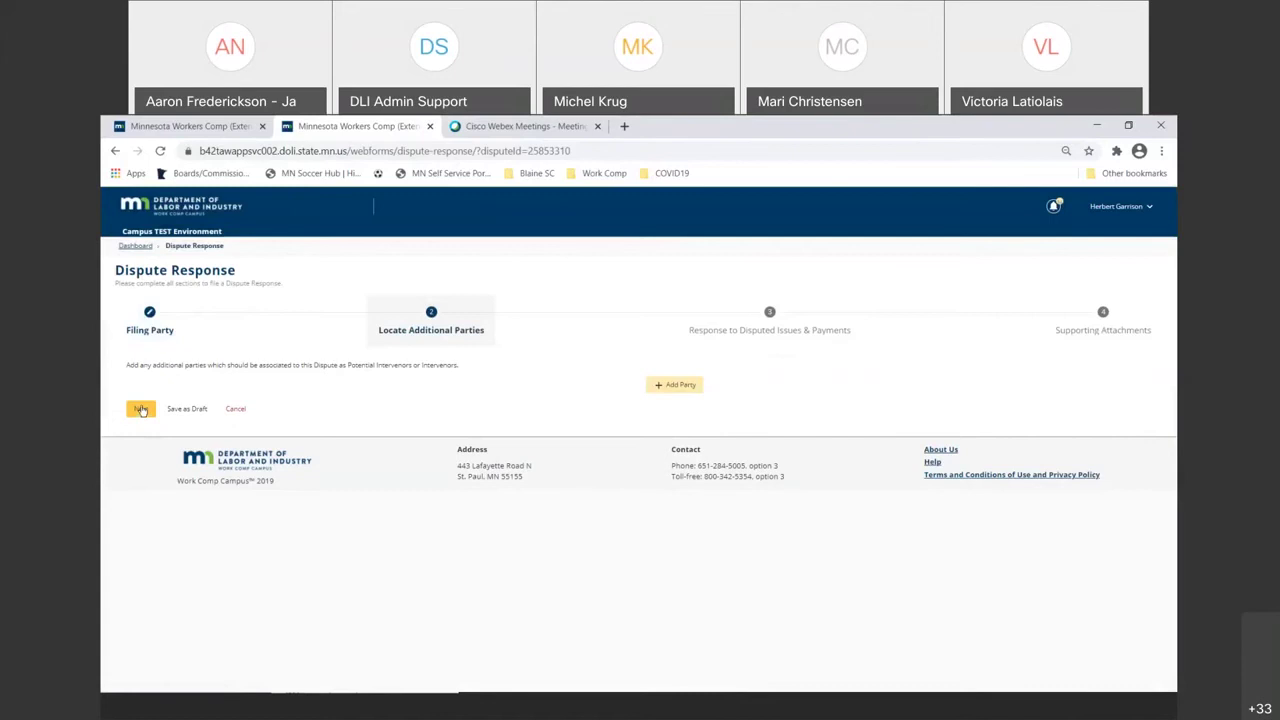
click(141, 410)
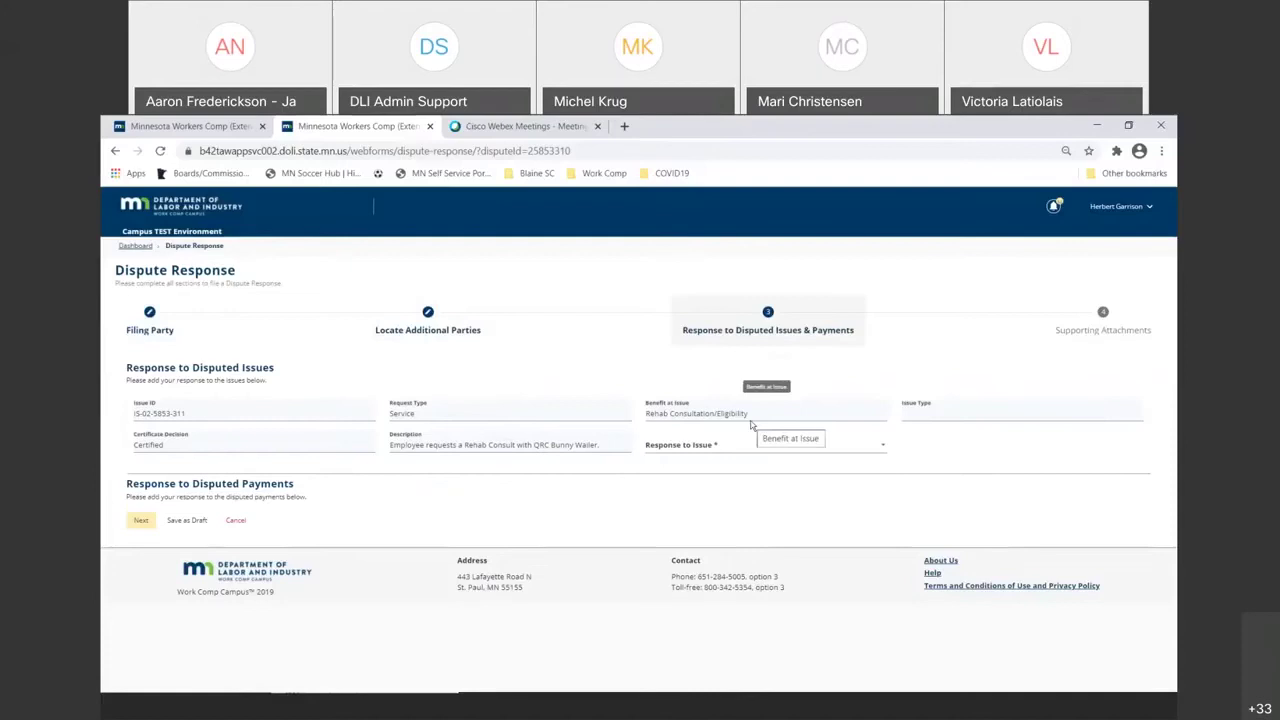
click(725, 445)
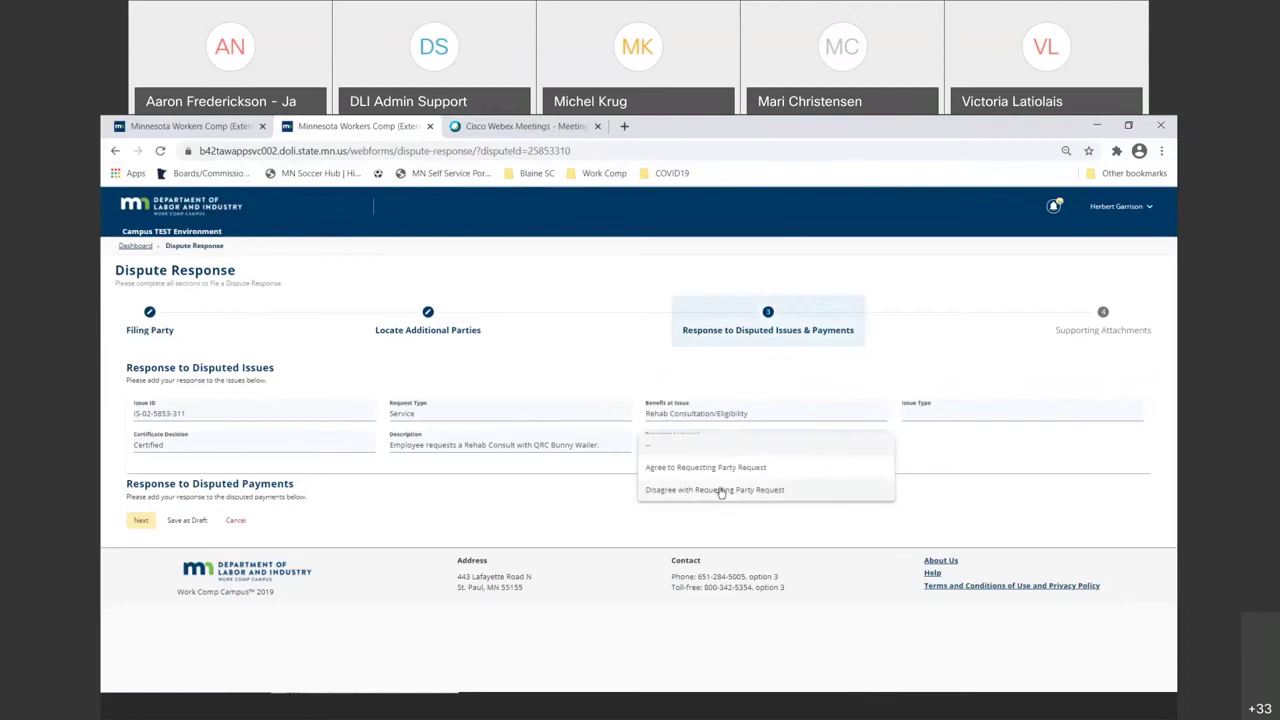
click(720, 490)
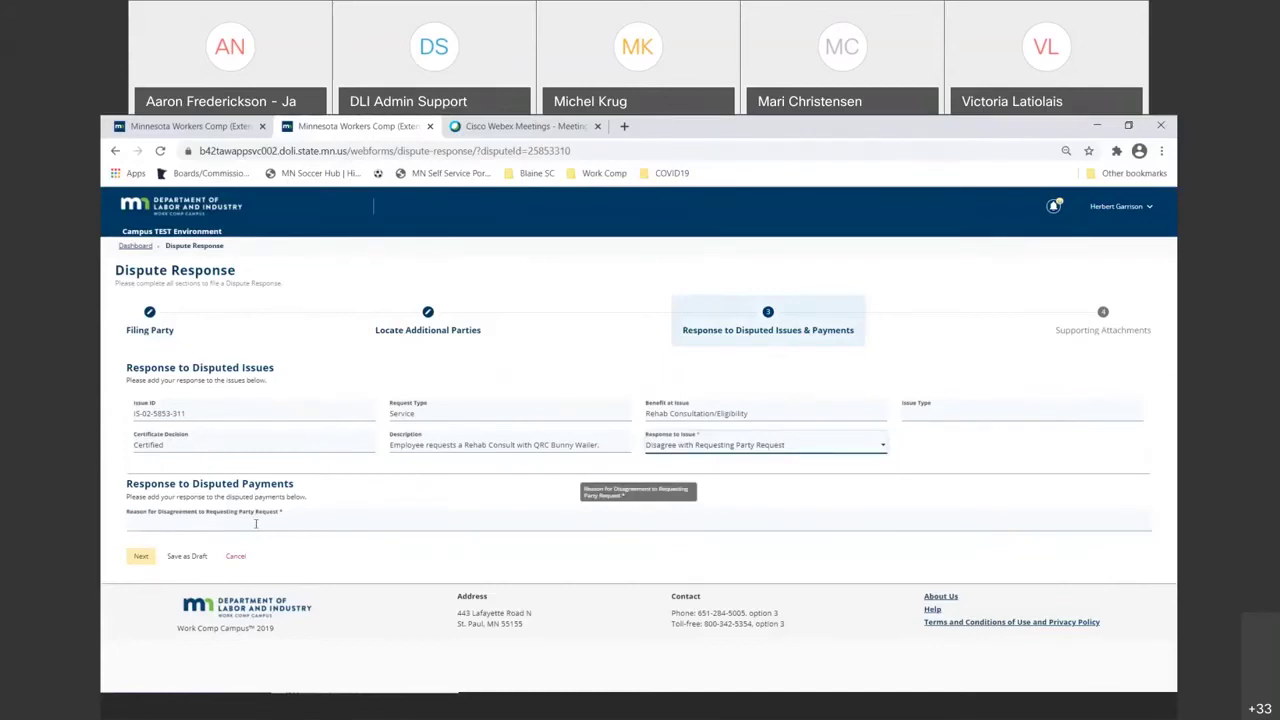
- Enter the vocational rehabilitation ineligibility reason citing the IME report, correcting 'rehabilitation' and 'nature'
click(255, 523)
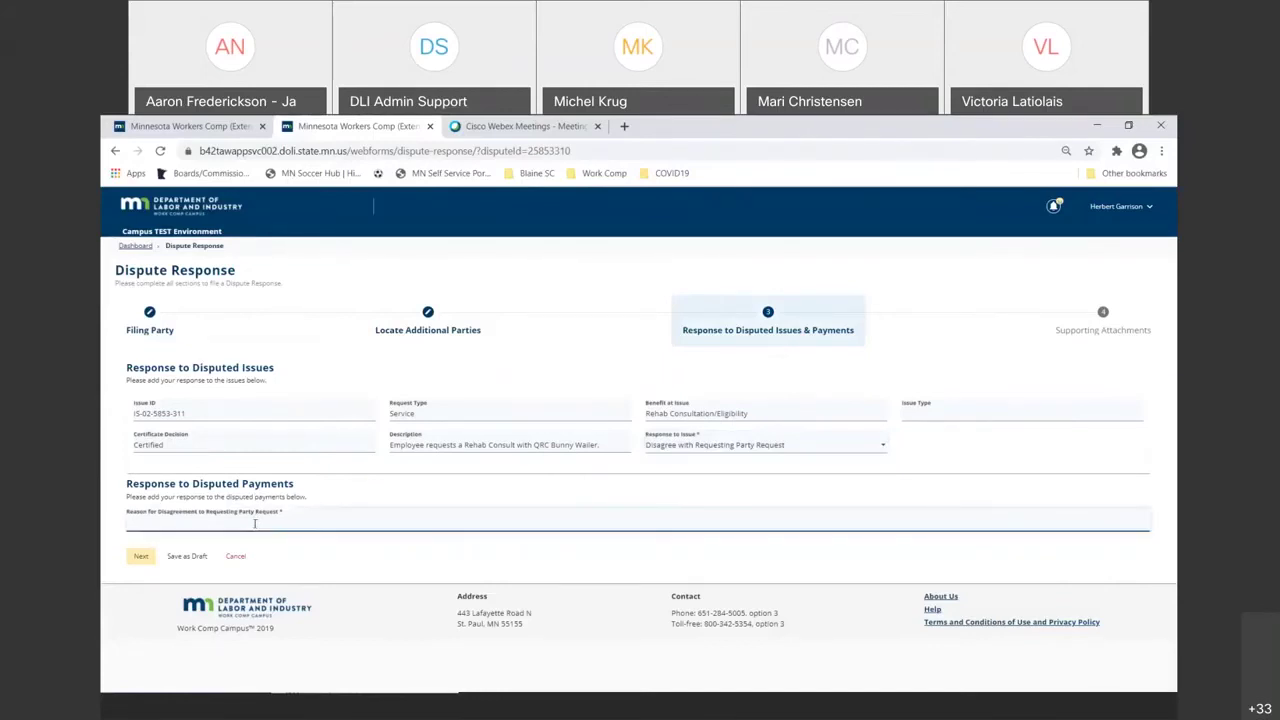
text(The emp)
text(loyee is)
text( not ele)
text(ibe)
text( i)
key(BackSpace)
key(BackSpace)
key(BackSpace)
key(BackSpace)
key(BackSpace)
key(BackSpace)
text(igible for vocational rehabi)
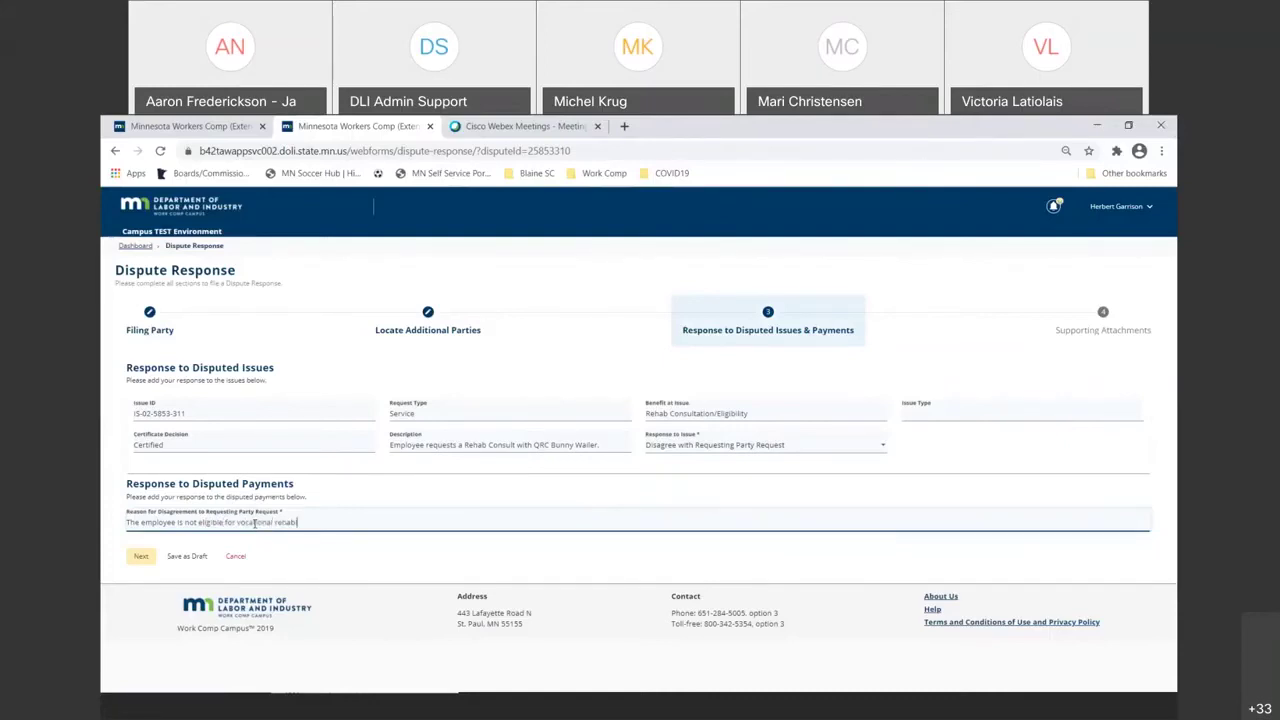
text(litation services per the 3E1/2021 IME)
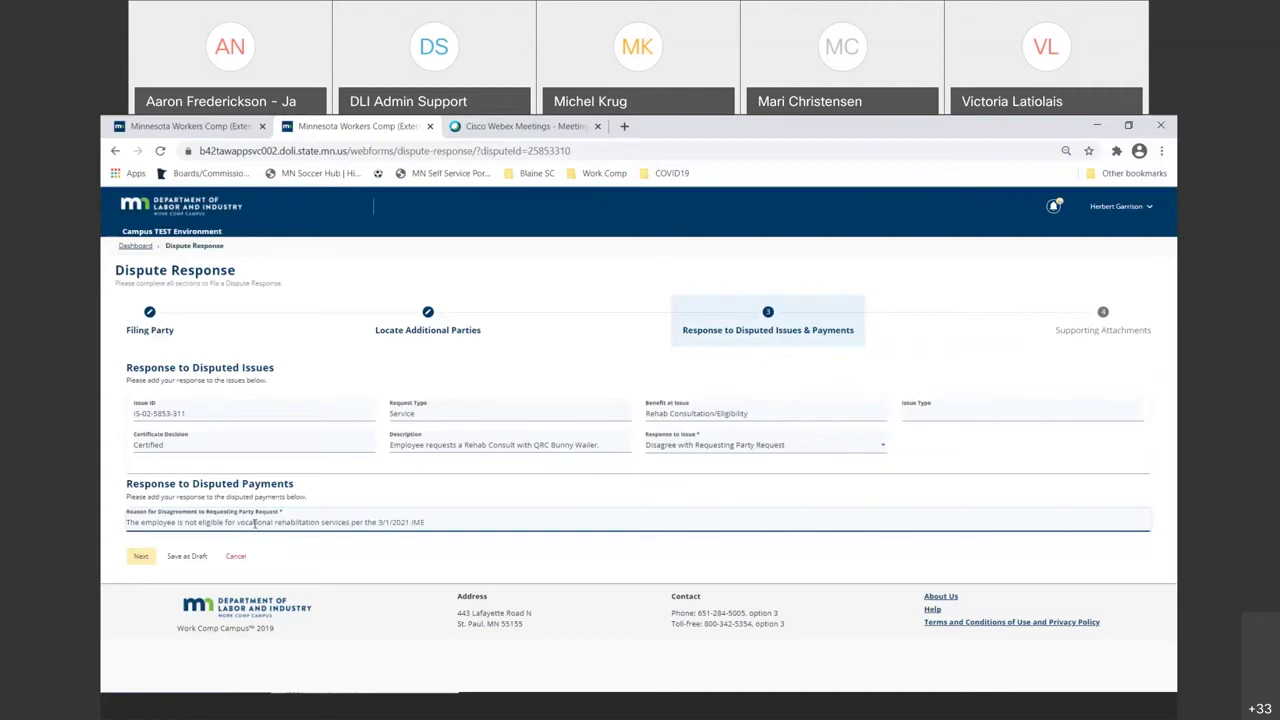
text( Report of Dr. Rockstar.  The work)
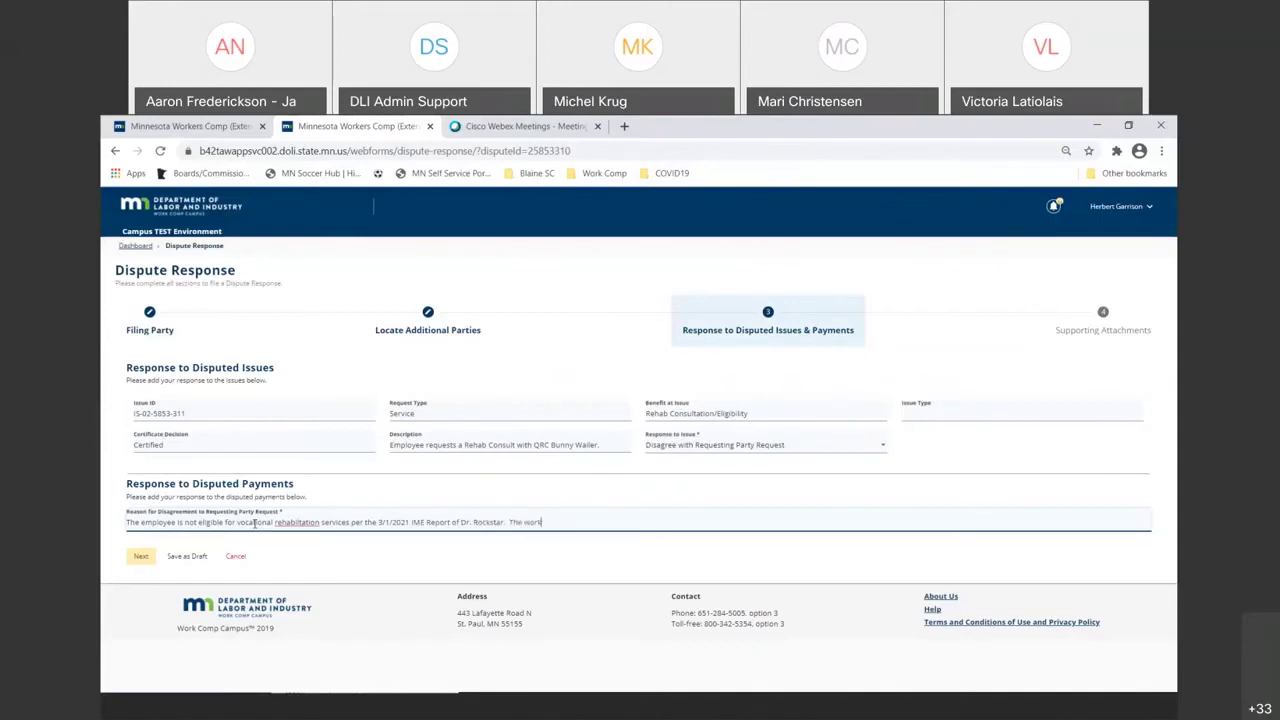
text( injury was temproary in nsature and has)
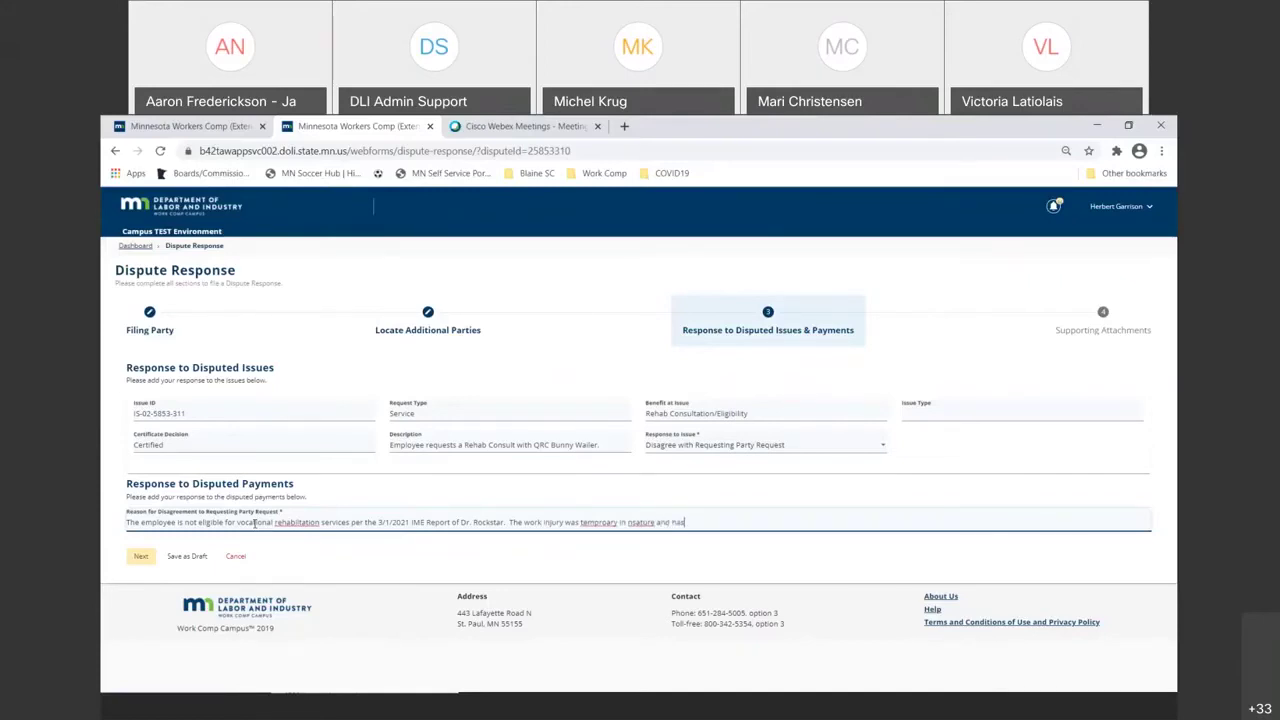
text( fully resolved.)
right_click(298, 522)
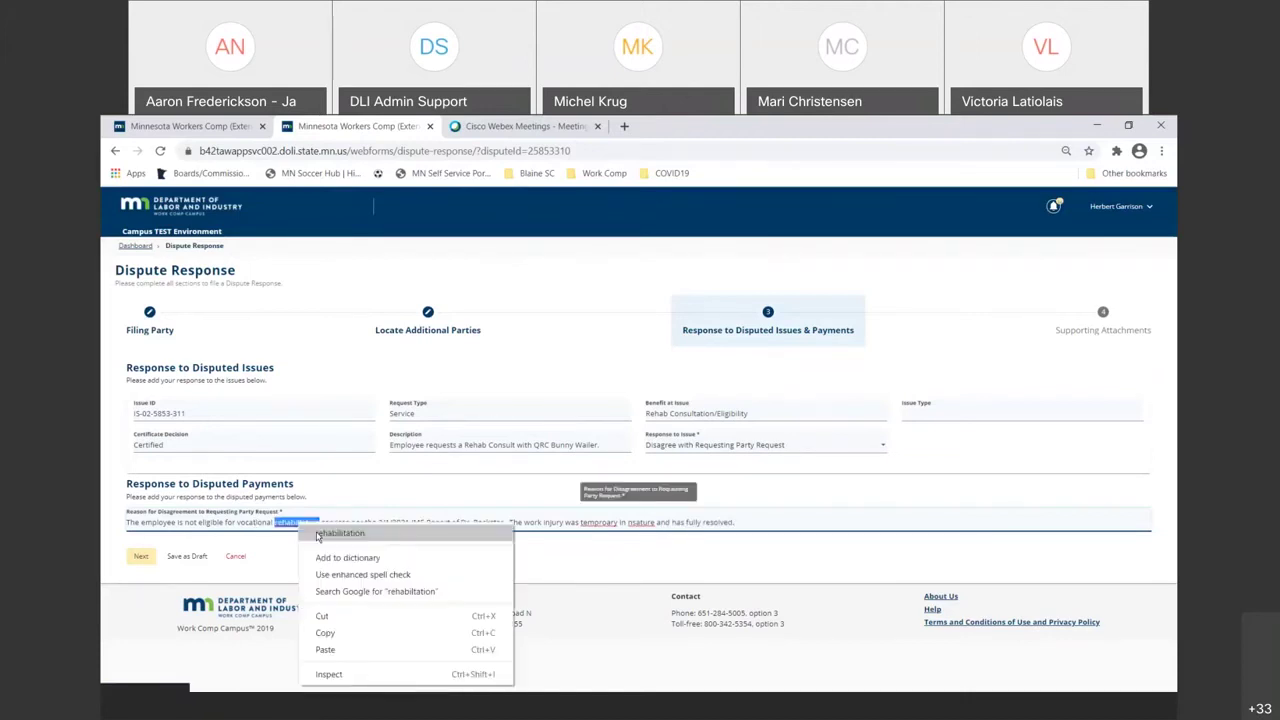
click(320, 534)
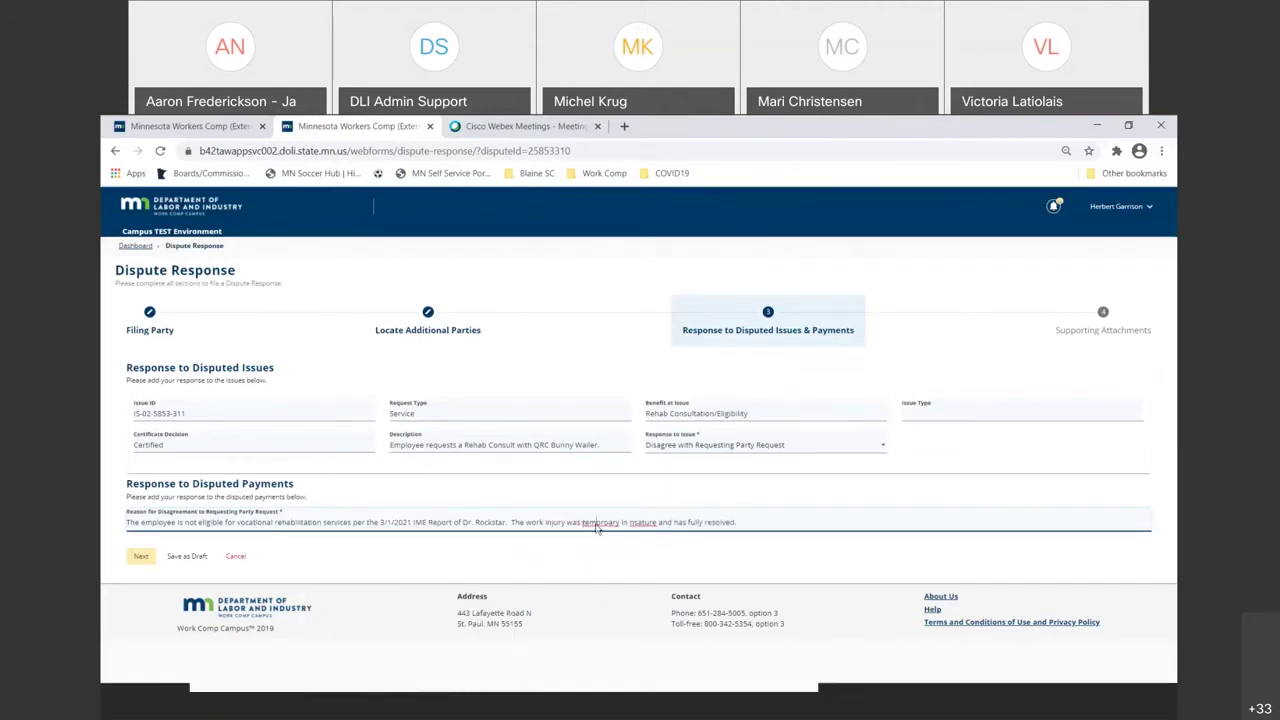
click(620, 522)
right_click(645, 522)
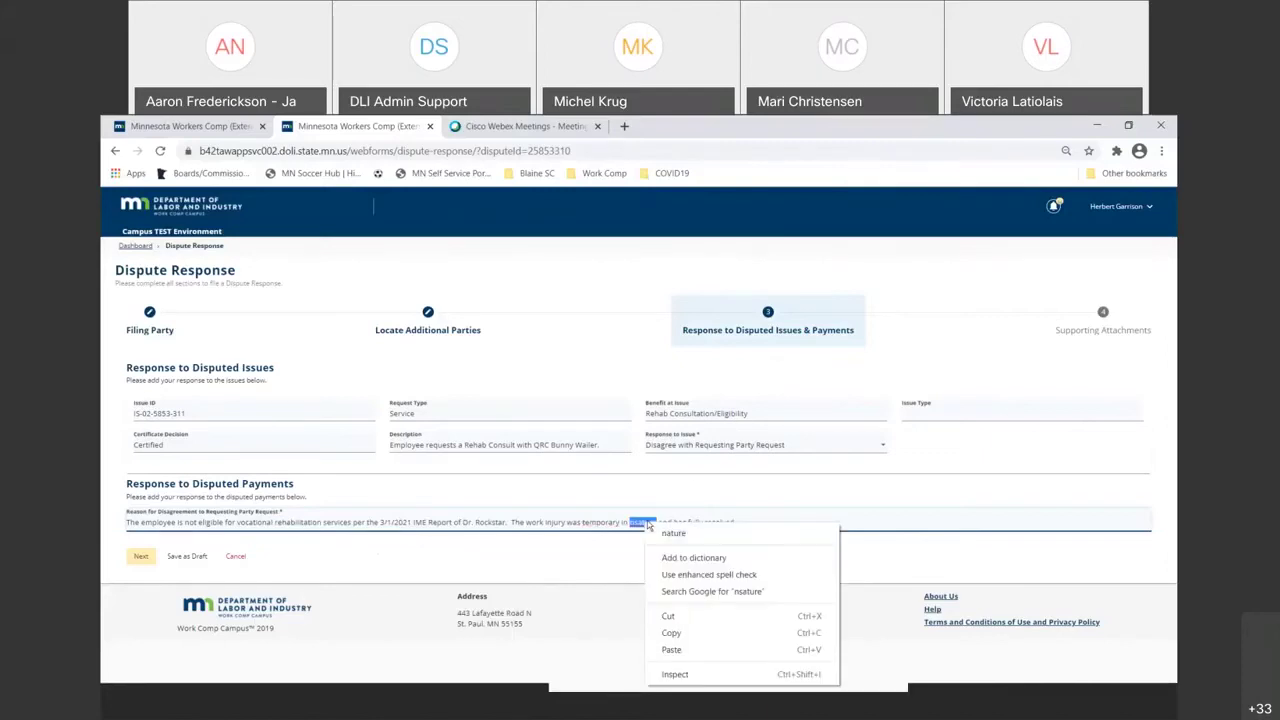
click(673, 533)
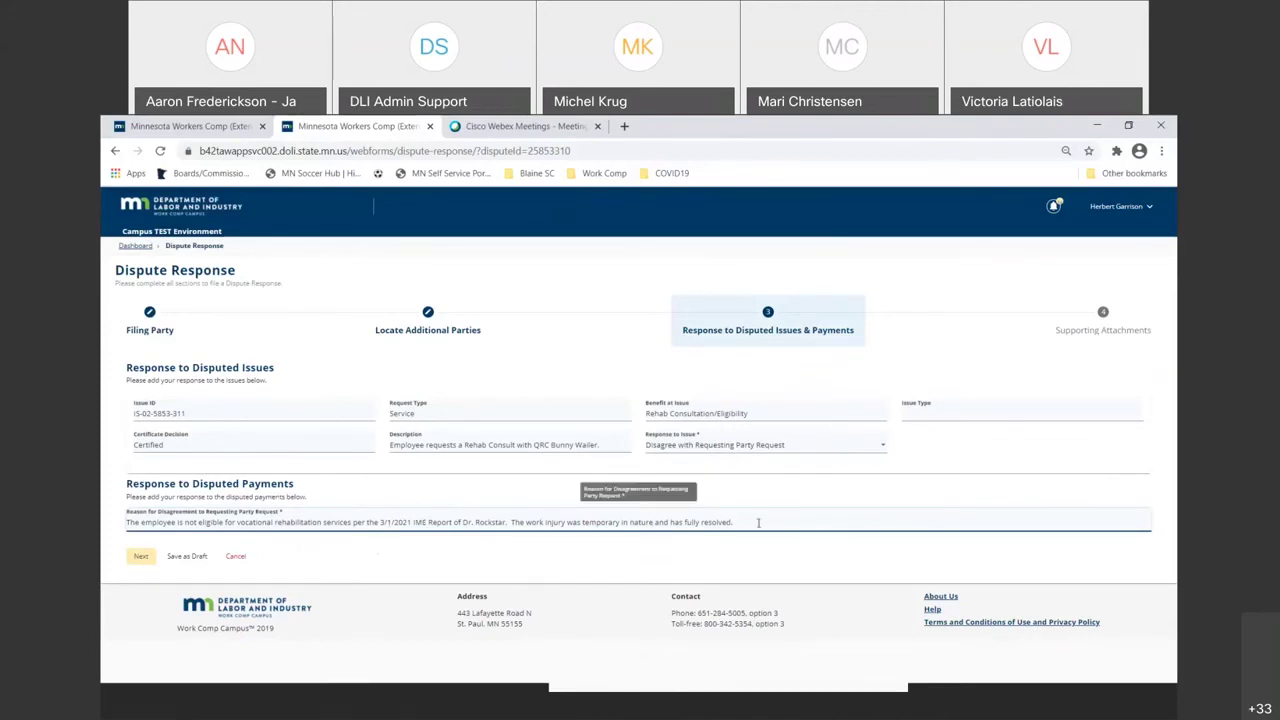
- Add 'The employee is not a "qualified employee" per the rule.' with 'qualified' spelled correctly
text(The emplo)
text(yee is not a)
text( "qualified)
text( employee")
text( per the)
text( ru)
text(le.)
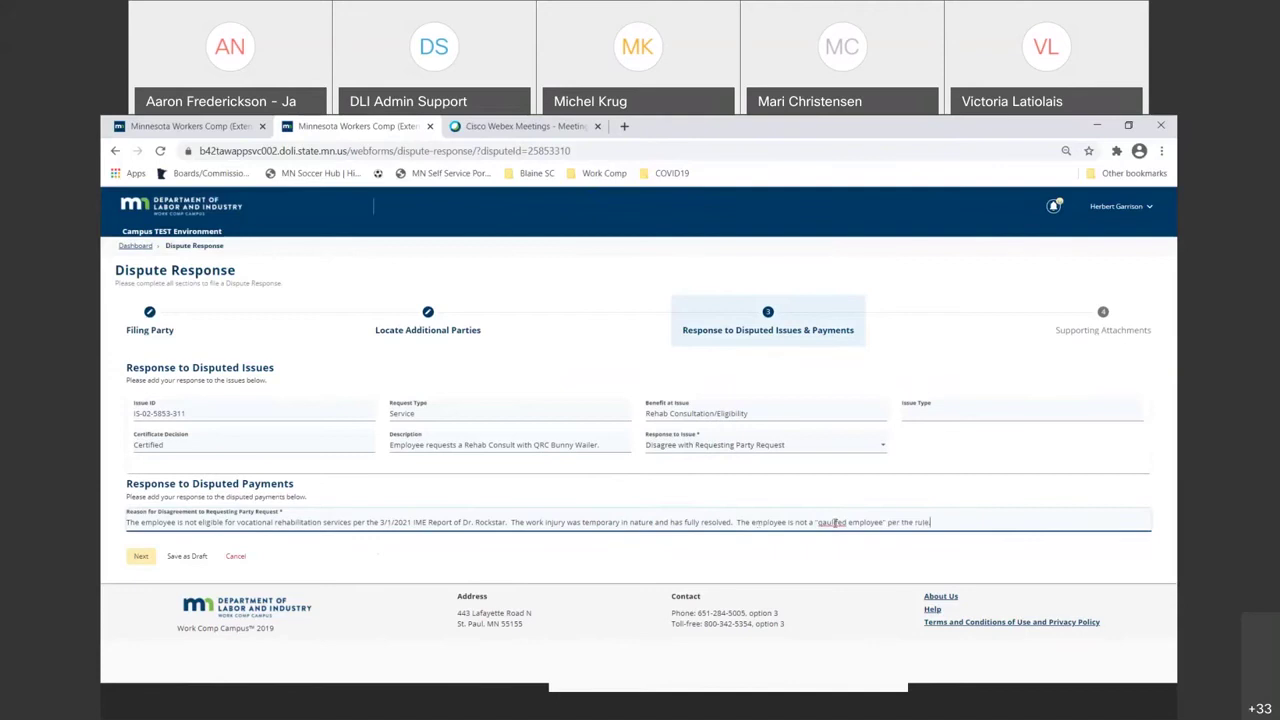
right_click(836, 522)
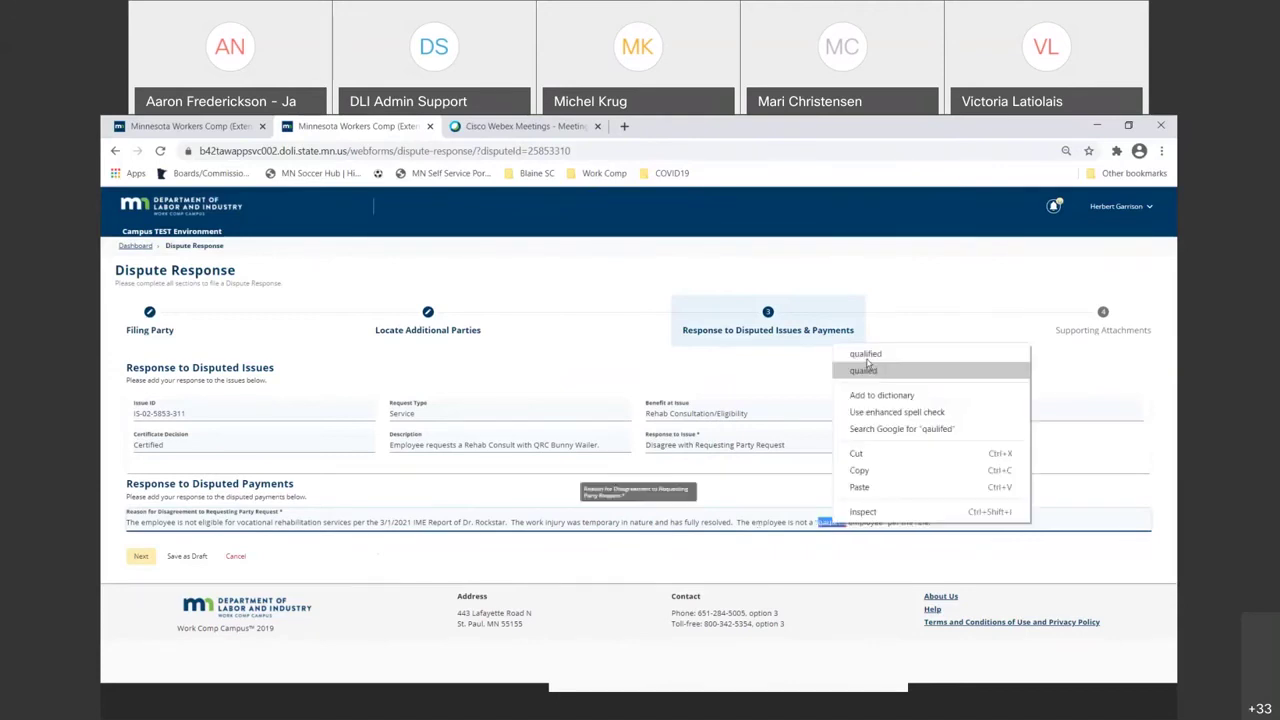
click(867, 366)
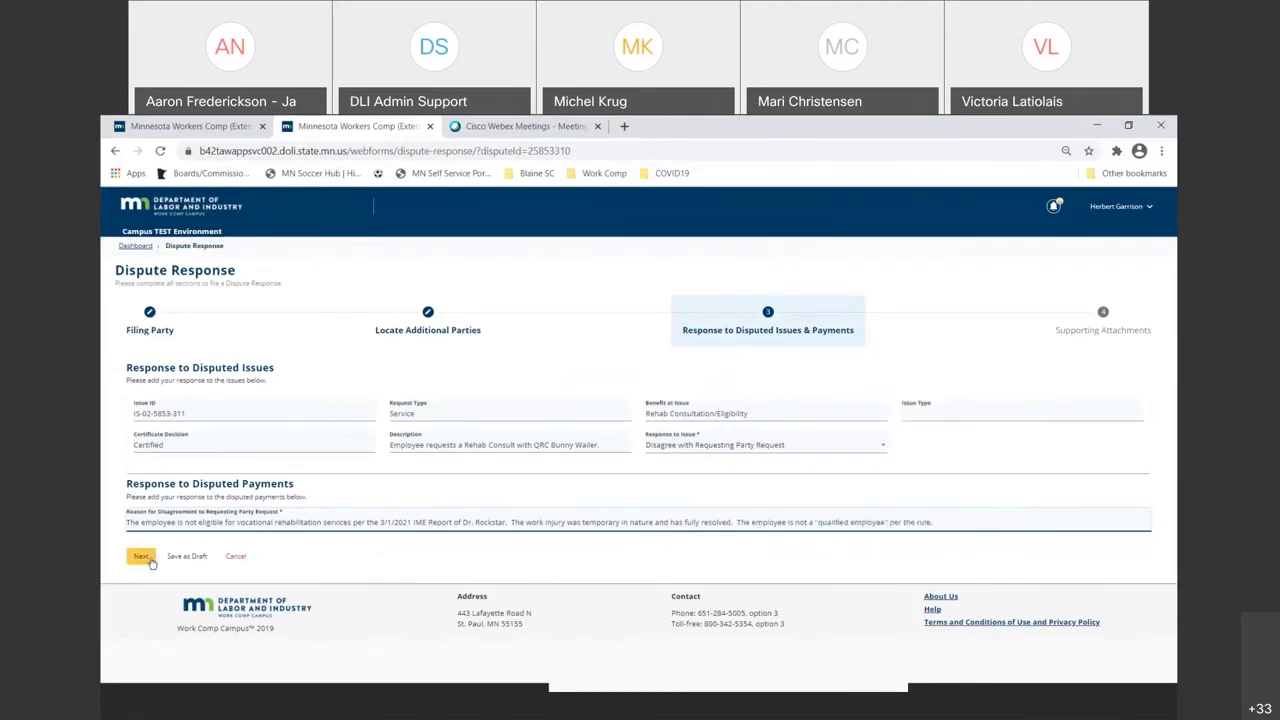
- Pick Test document.pdf as a new supporting attachment
click(142, 557)
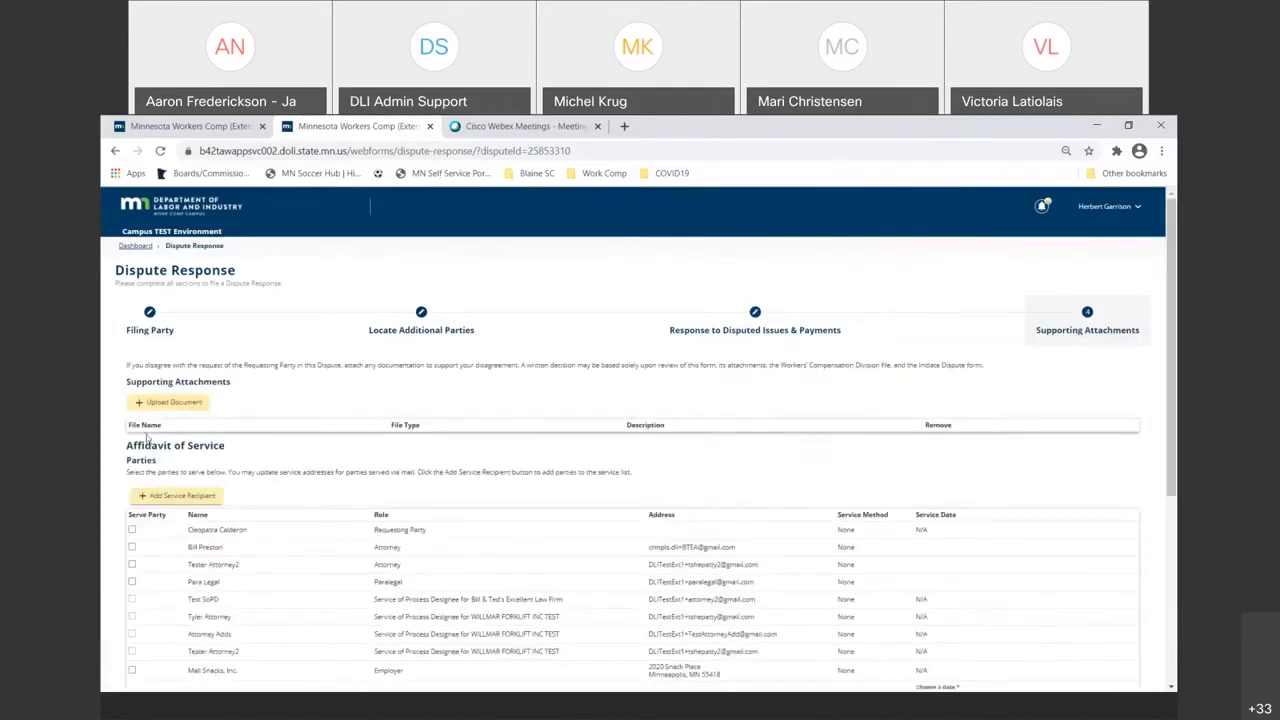
click(161, 405)
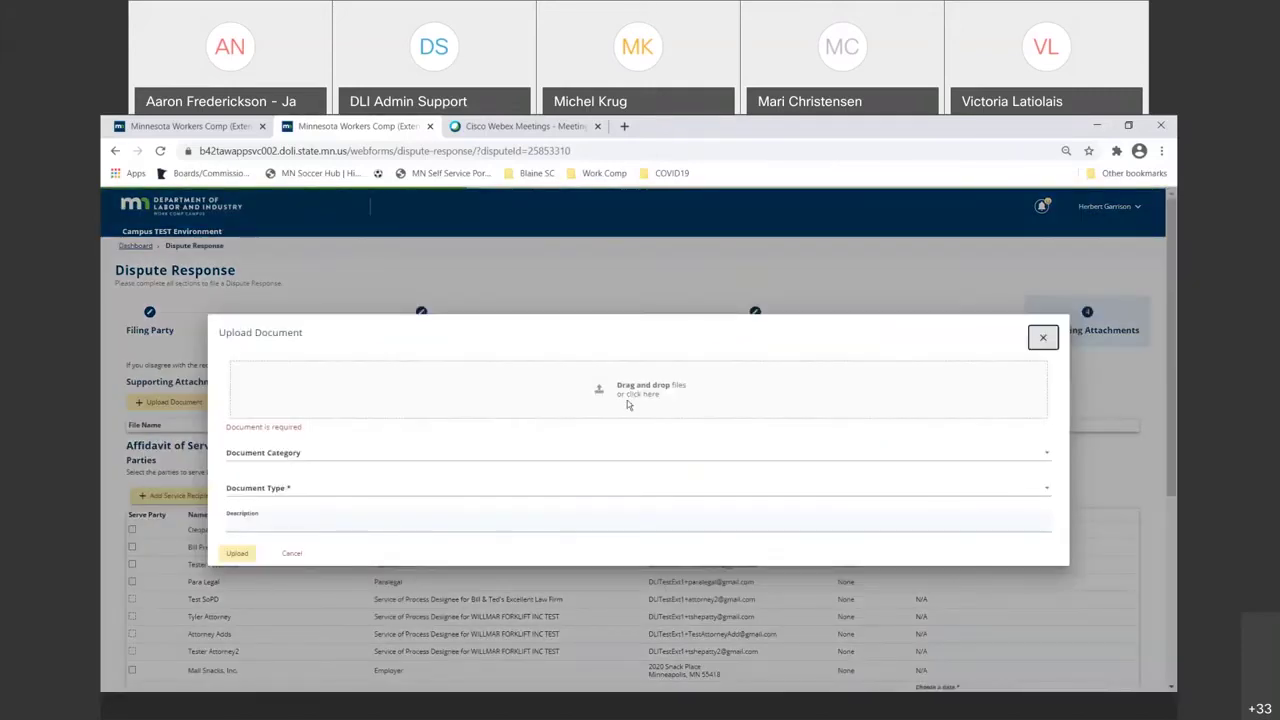
click(631, 398)
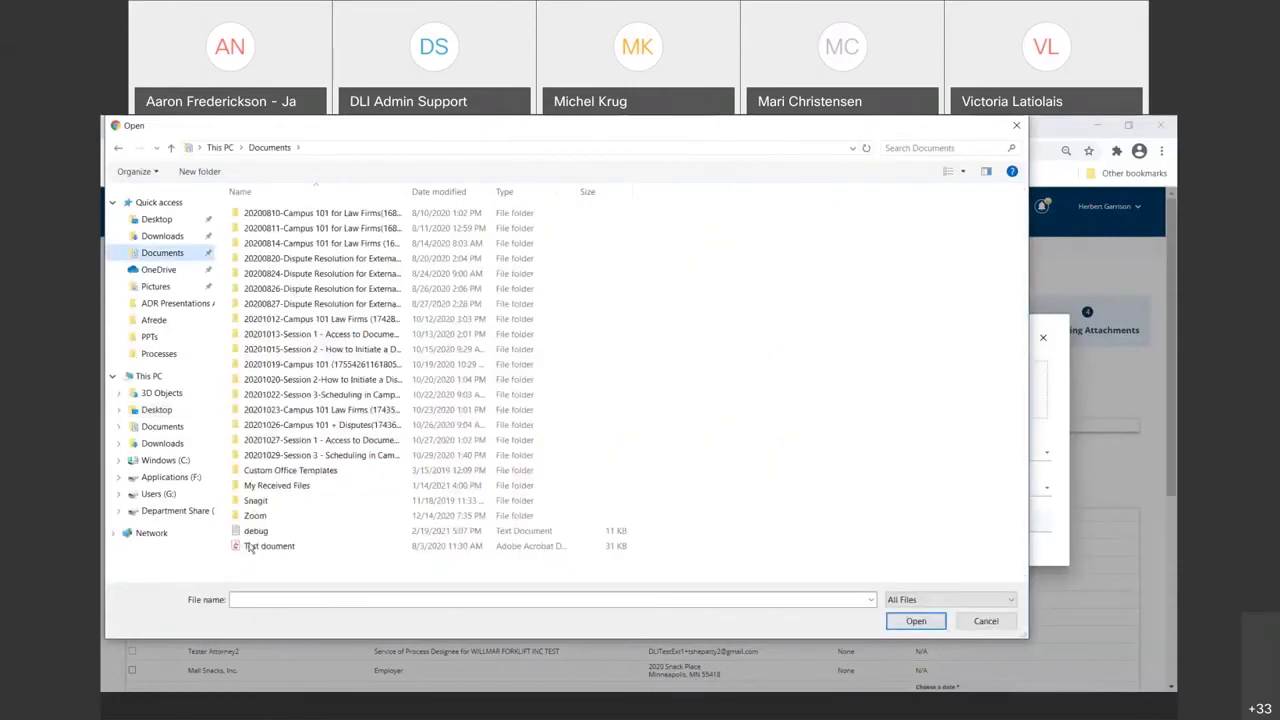
double_click(252, 546)
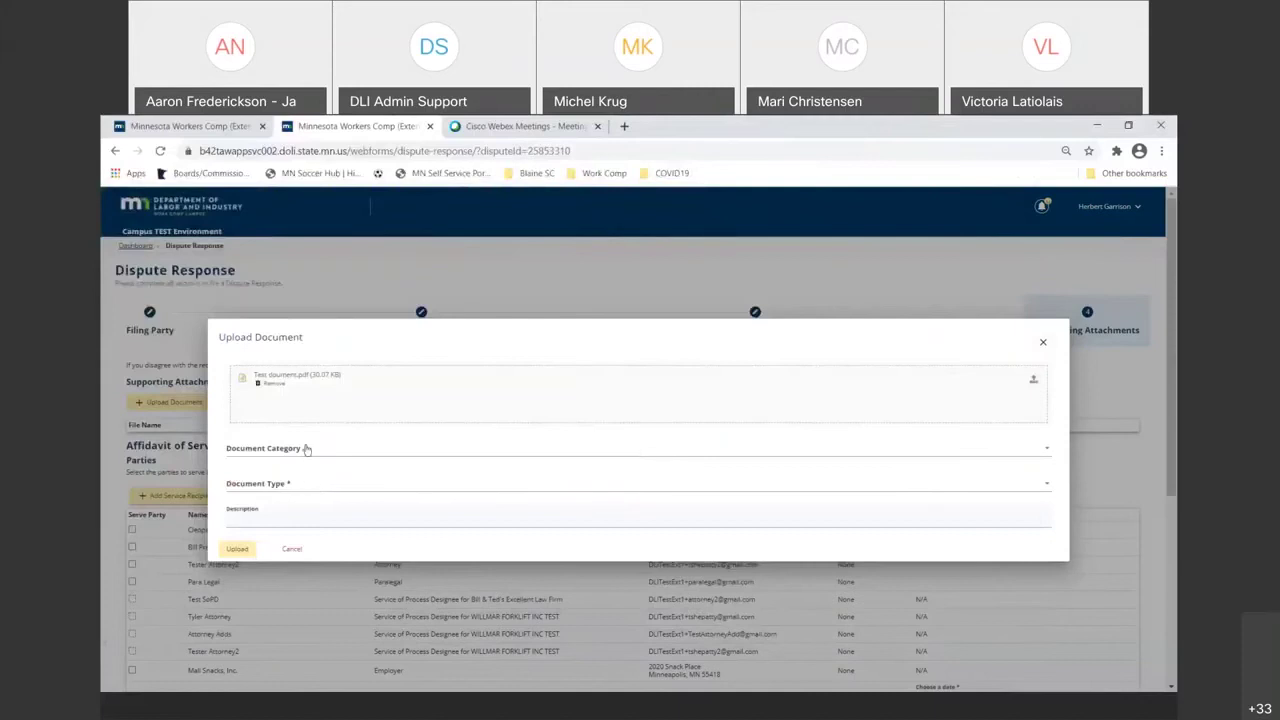
- Set the attachment type to 106 Conference, describe it as an IME report, and upload it
click(348, 488)
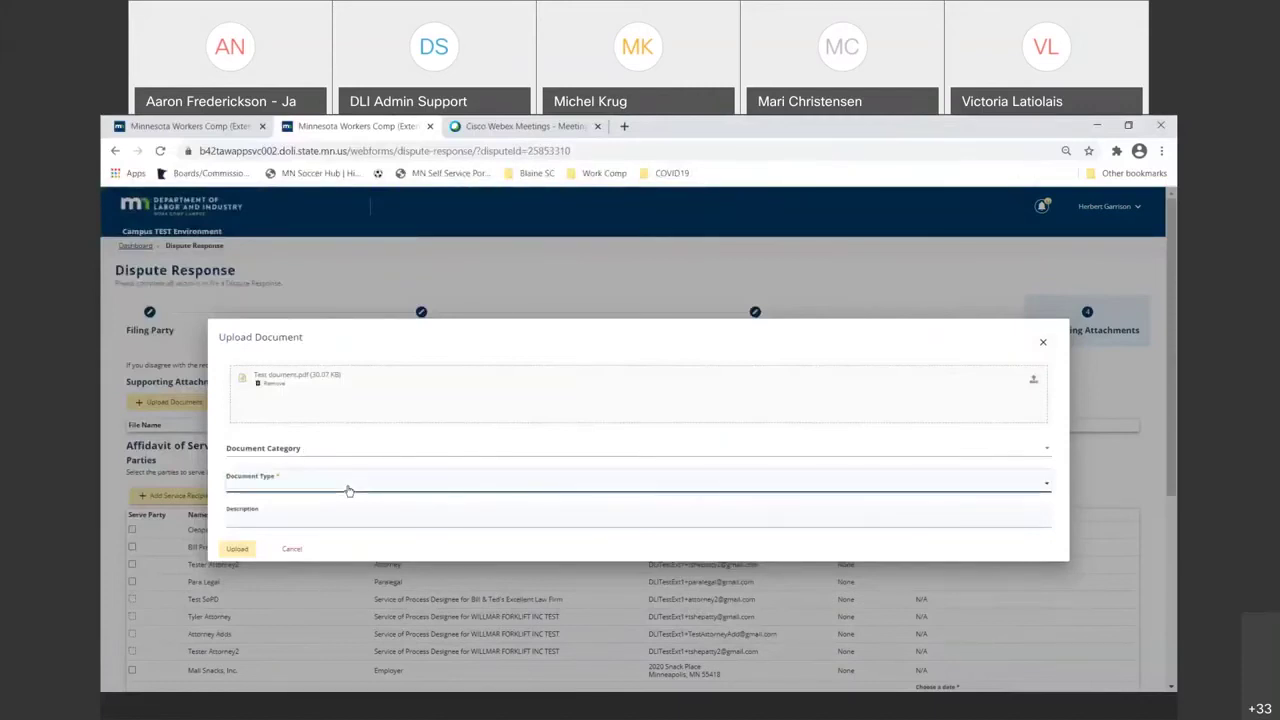
click(348, 490)
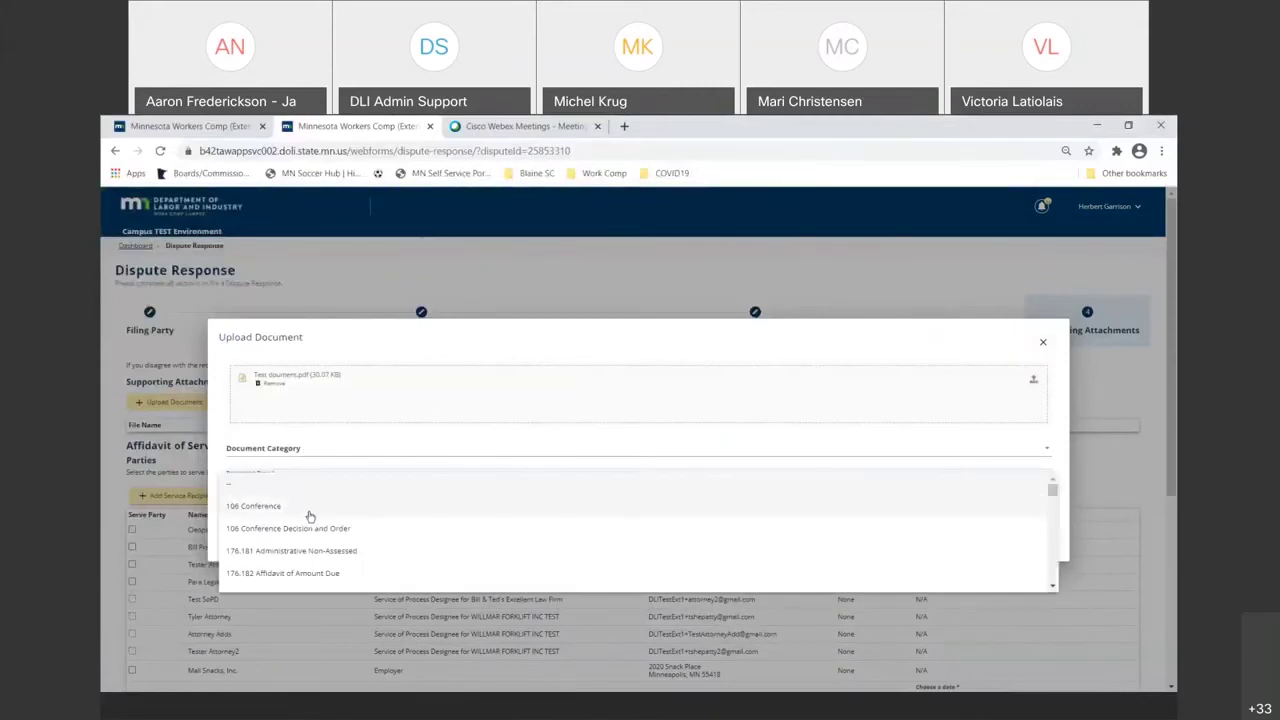
click(307, 510)
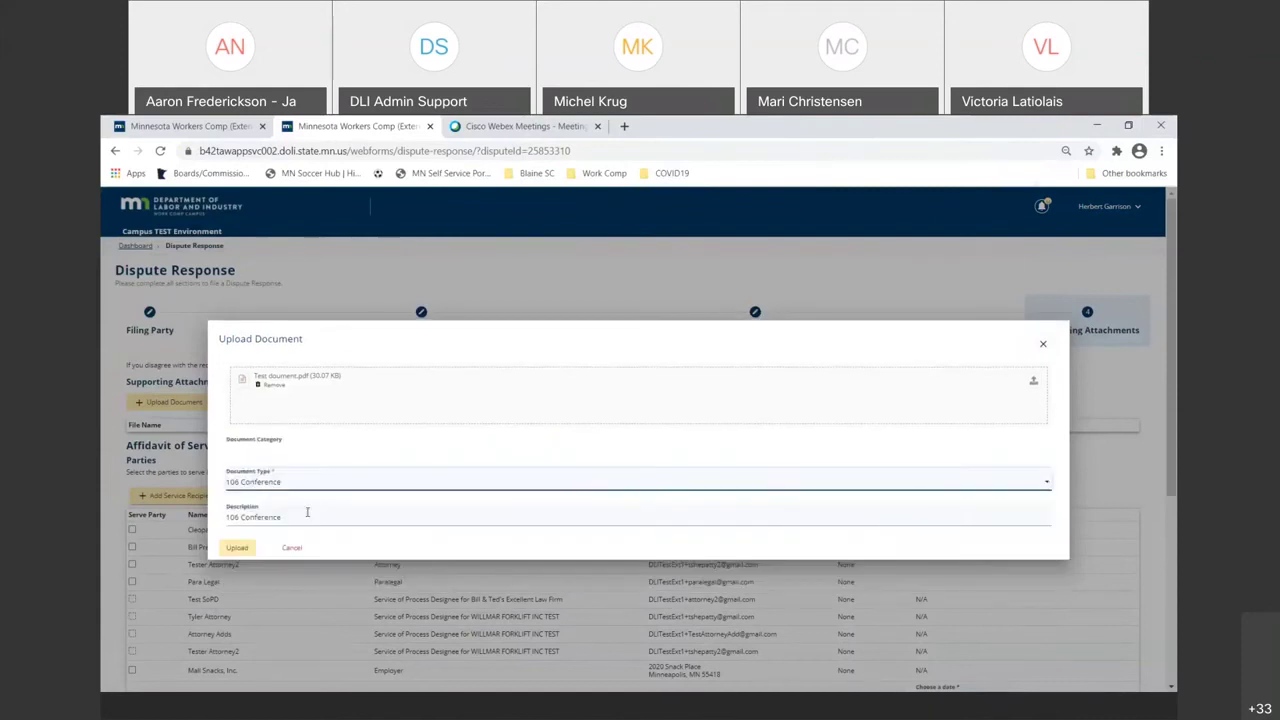
click(306, 514)
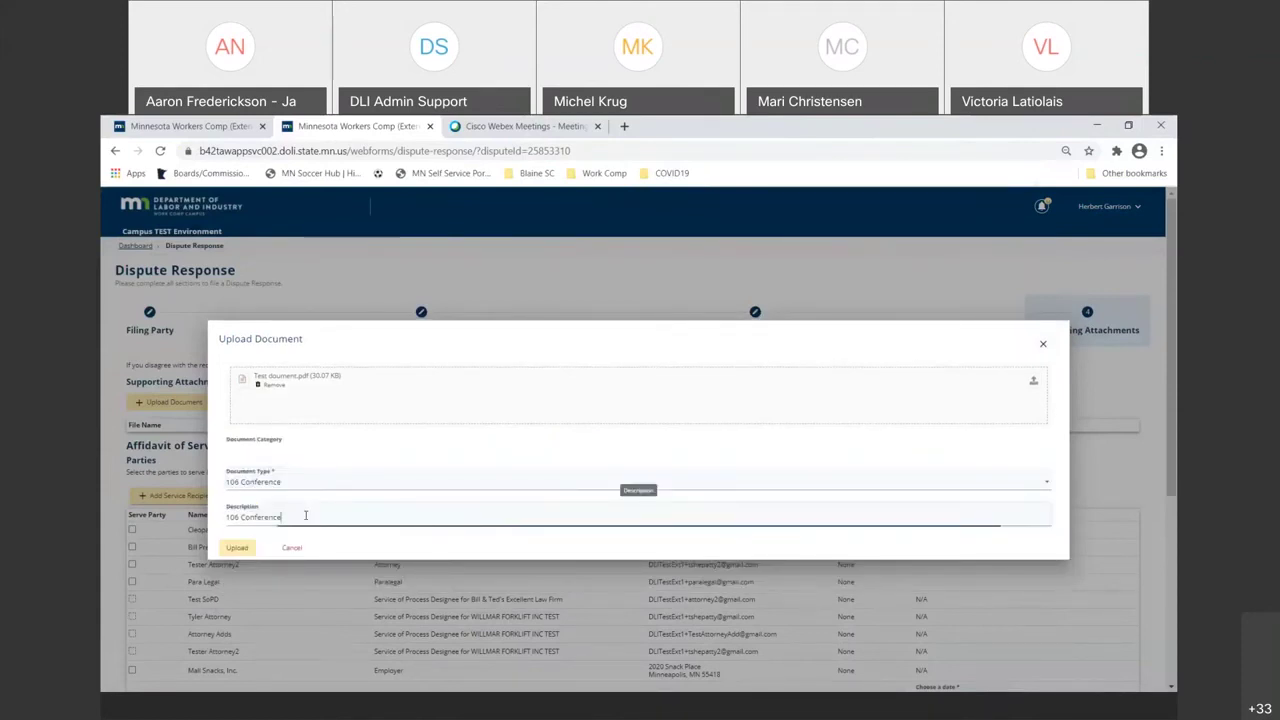
key(BackSpace)
key(BackSpace)
key(BackSpace)
key(BackSpace)
key(BackSpace)
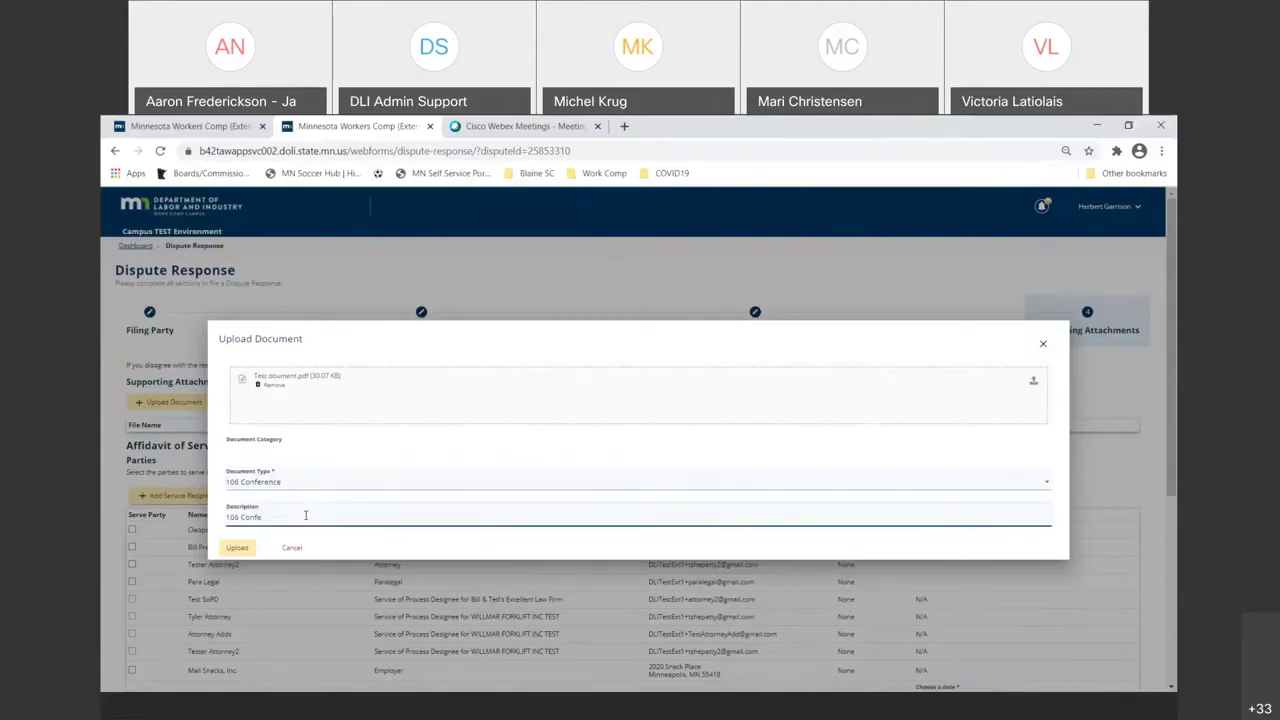
key(BackSpace)
key(BackSpace)
key(BackSpace)
key(BackSpace)
key(BackSpace)
key(BackSpace)
key(BackSpace)
key(BackSpace)
key(BackSpace)
text(ME report of Dr. Ilodecar)
click(240, 550)
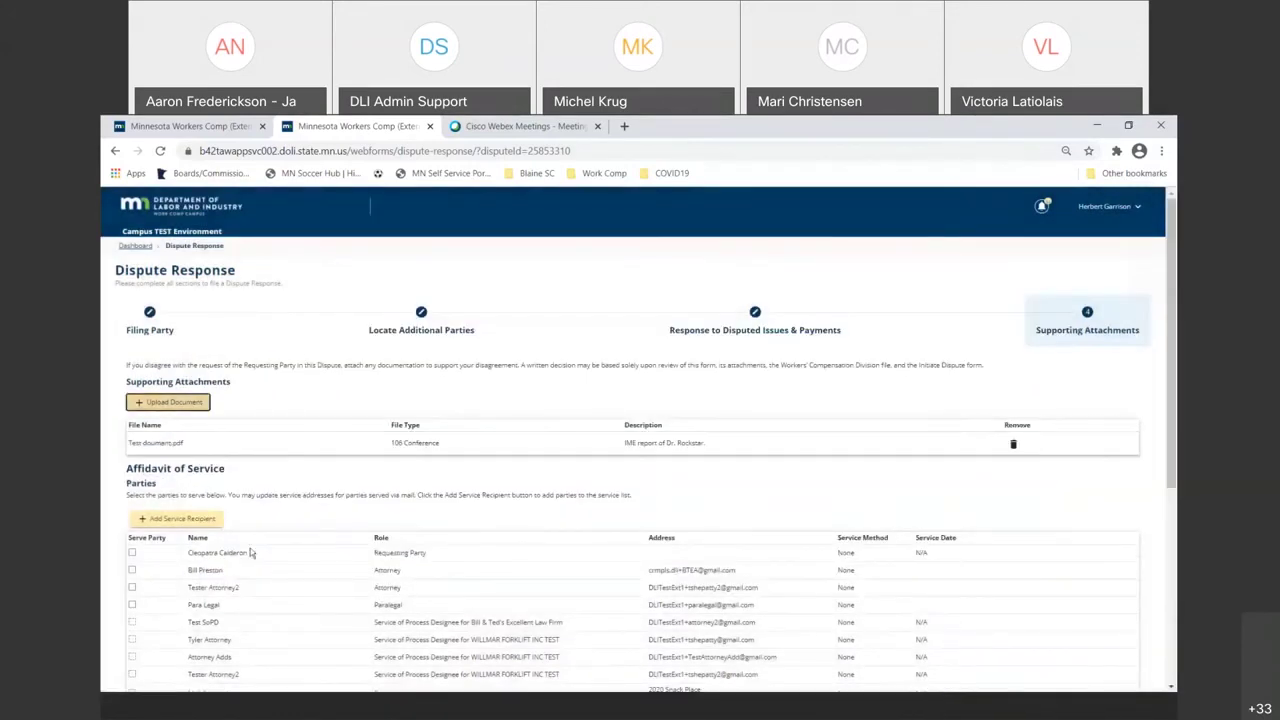
- Serve the attorney, accept the perjury declaration, autofill the signatory's name and acknowledge e-signing
scroll(250, 553, down, 2)
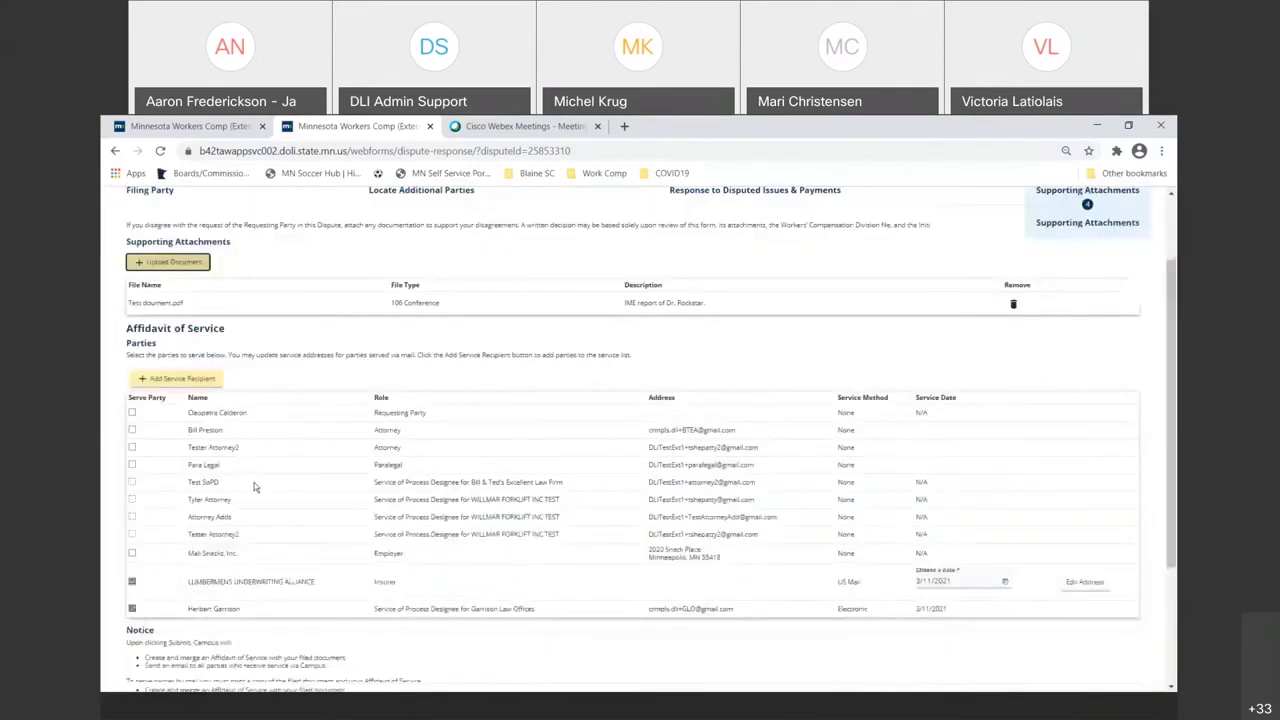
click(132, 430)
scroll(137, 555, down, 1)
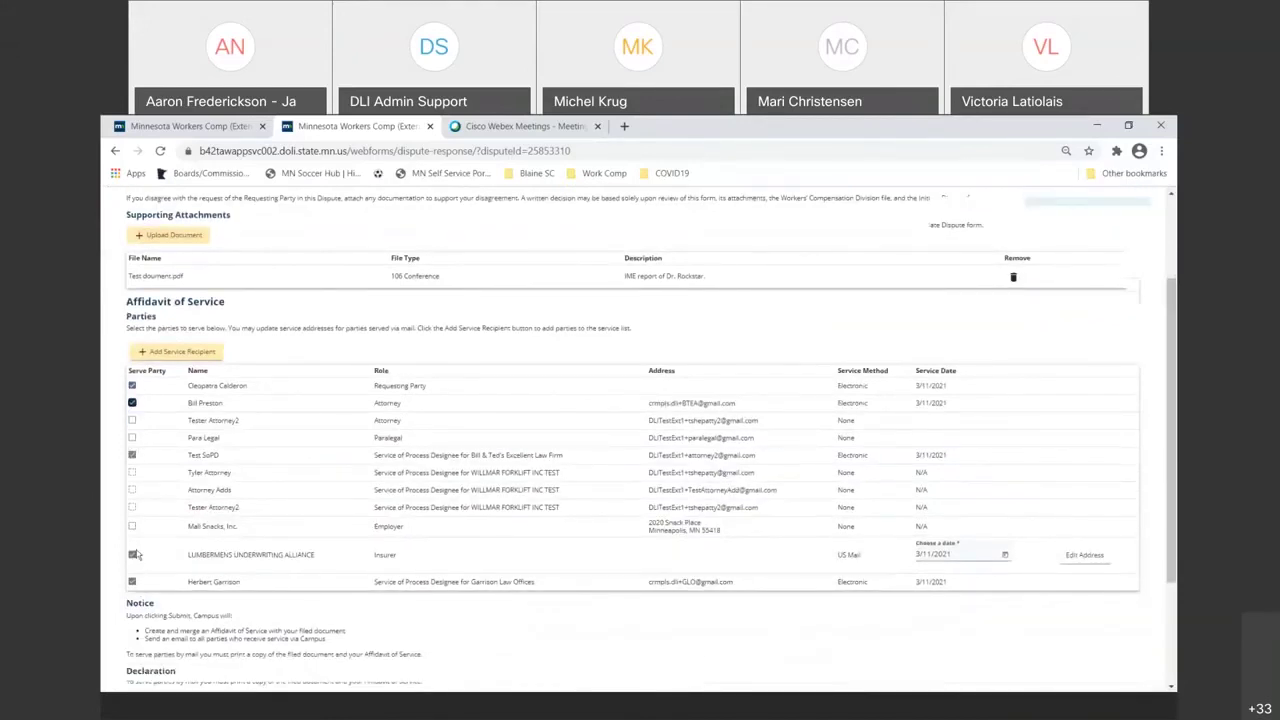
scroll(137, 555, down, 3)
click(130, 513)
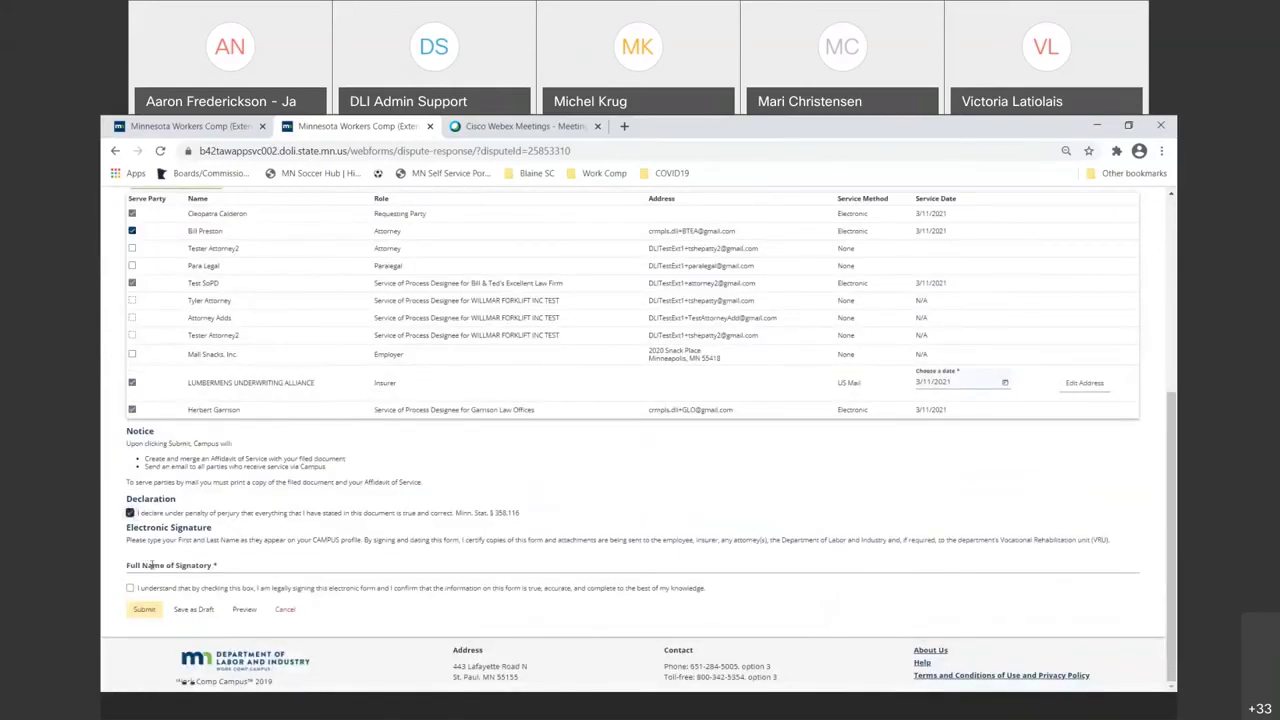
click(152, 565)
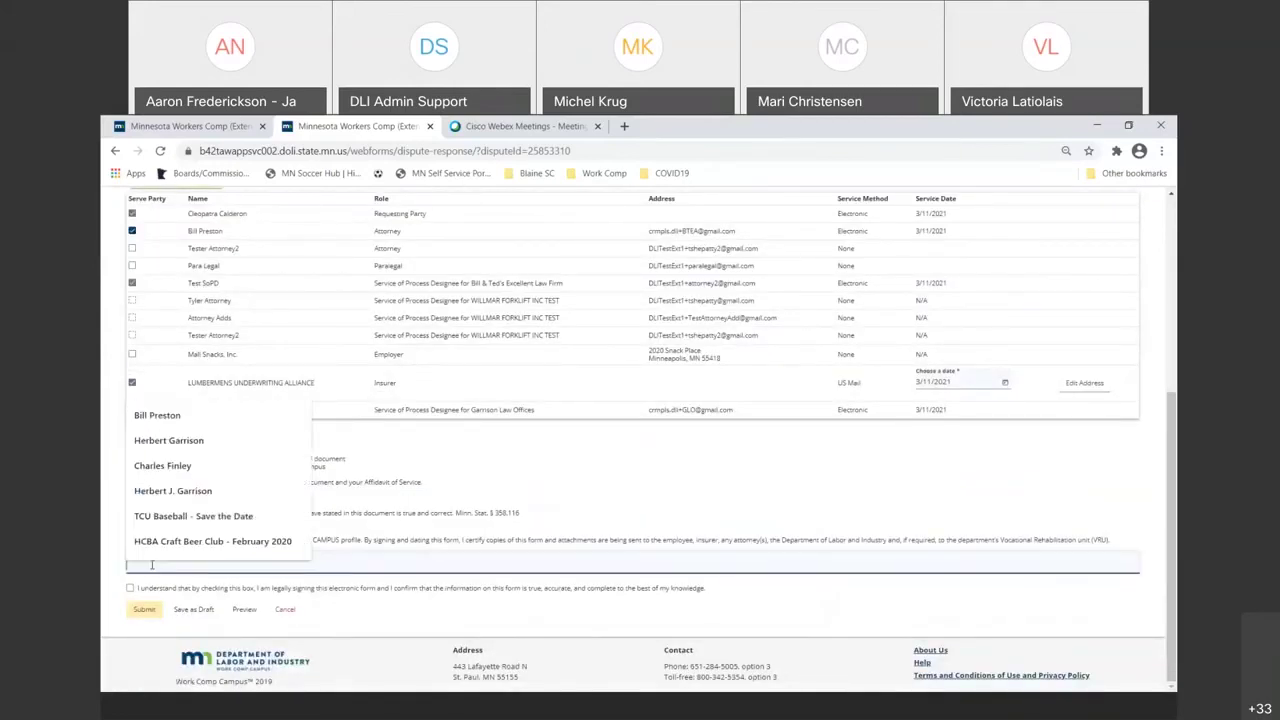
click(157, 442)
click(129, 588)
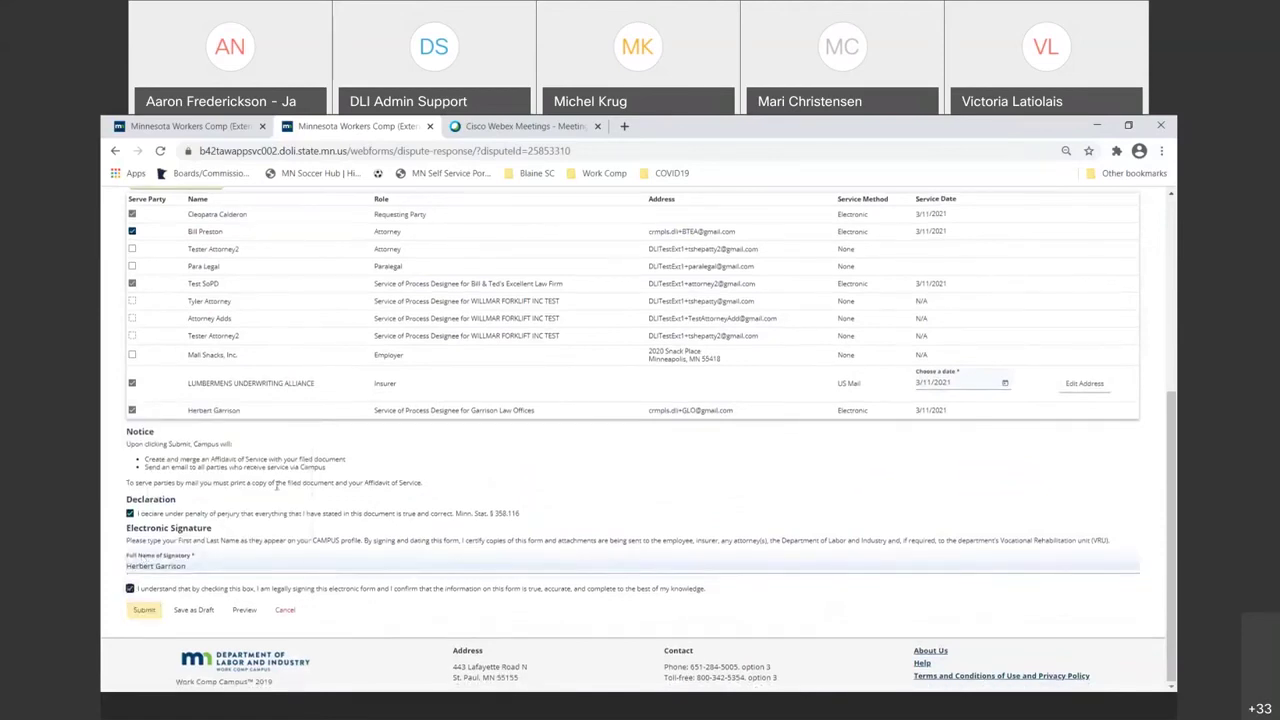
scroll(277, 486, up, 4)
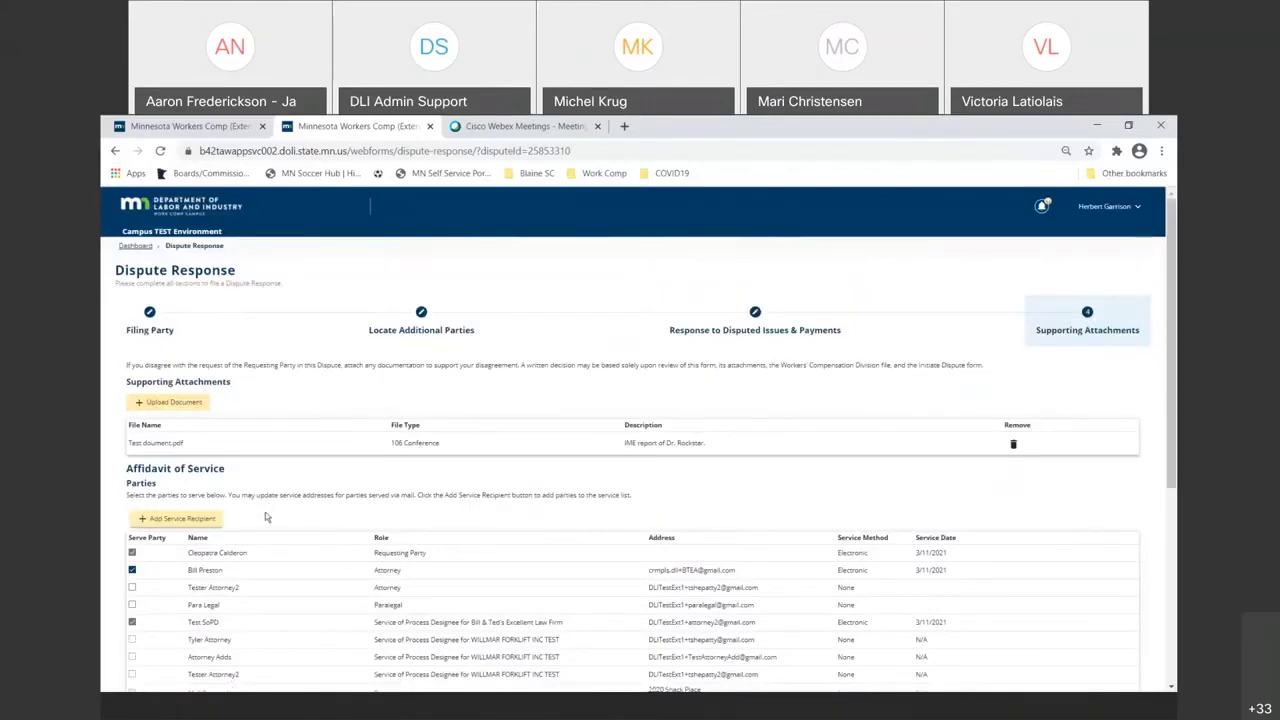
scroll(204, 590, down, 5)
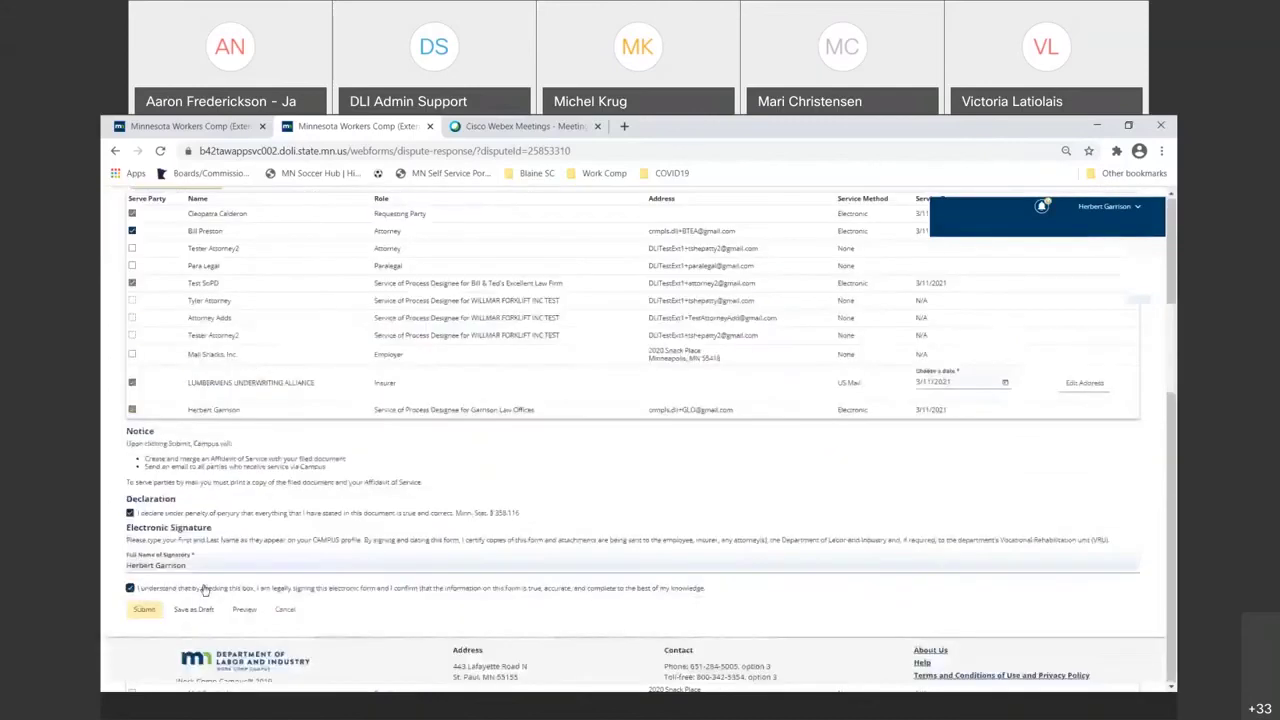
click(144, 610)
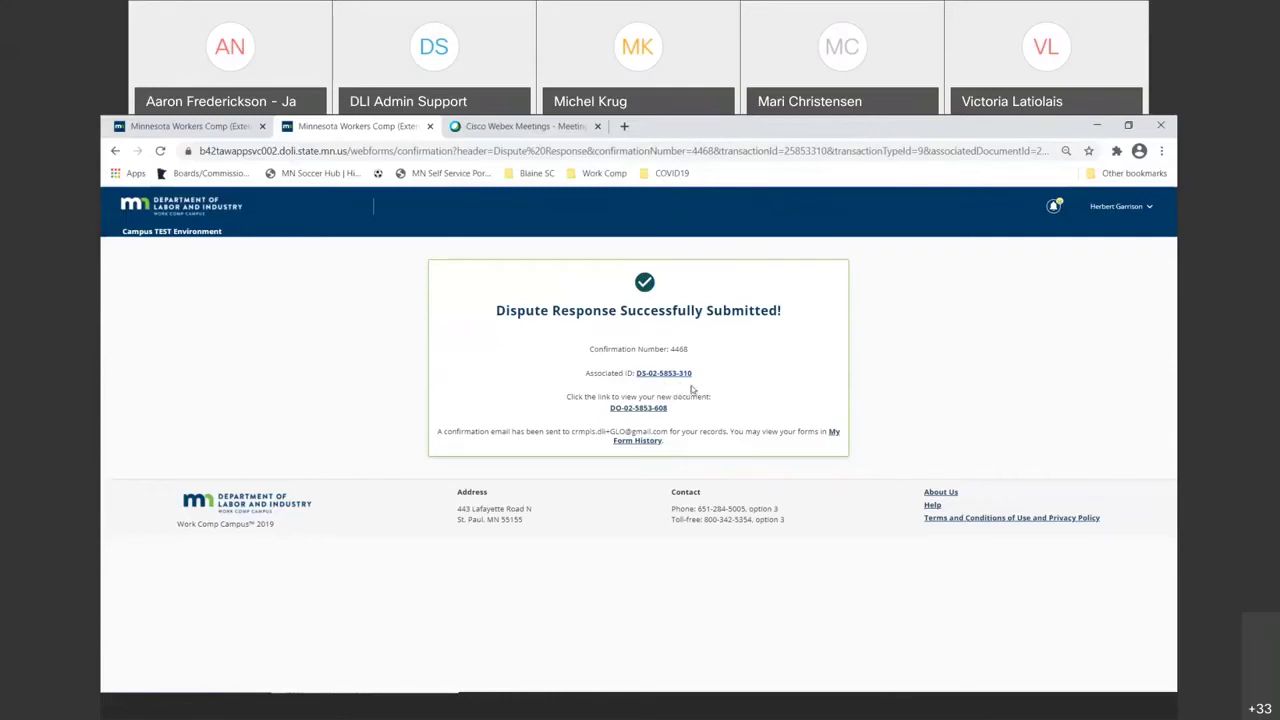
drag(689, 376, 637, 377)
click(572, 349)
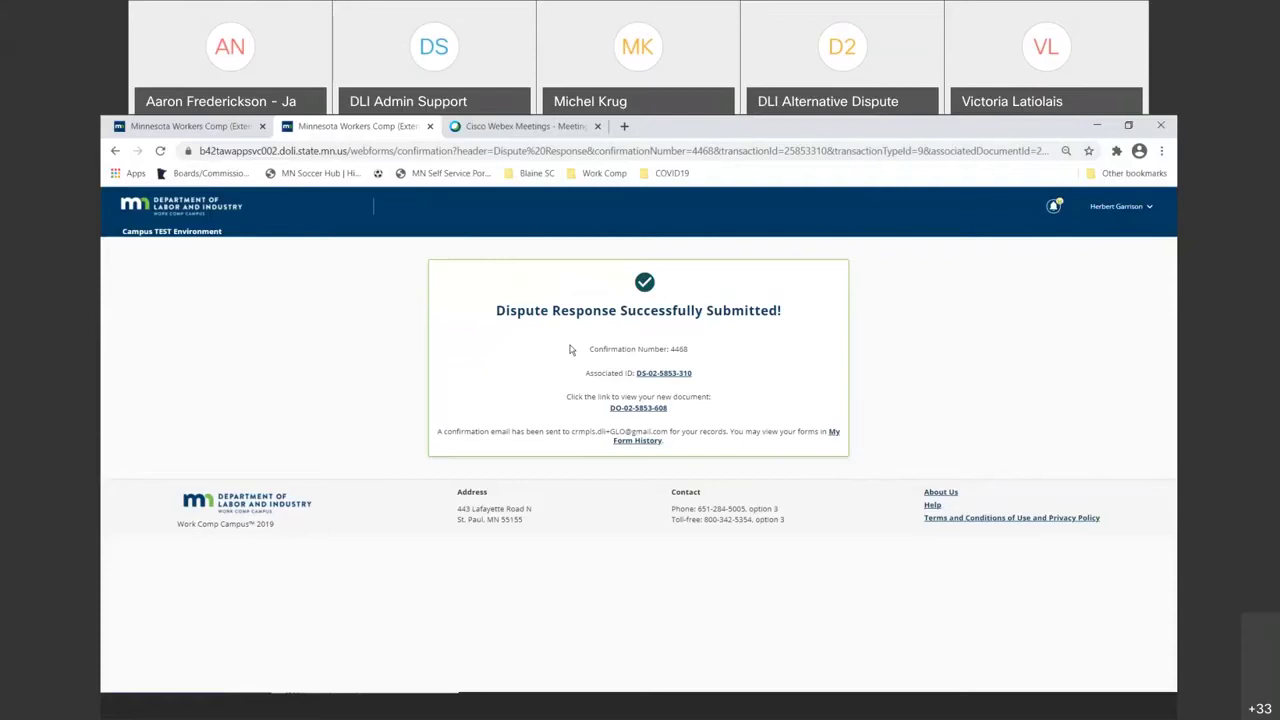
right_click(656, 410)
click(614, 305)
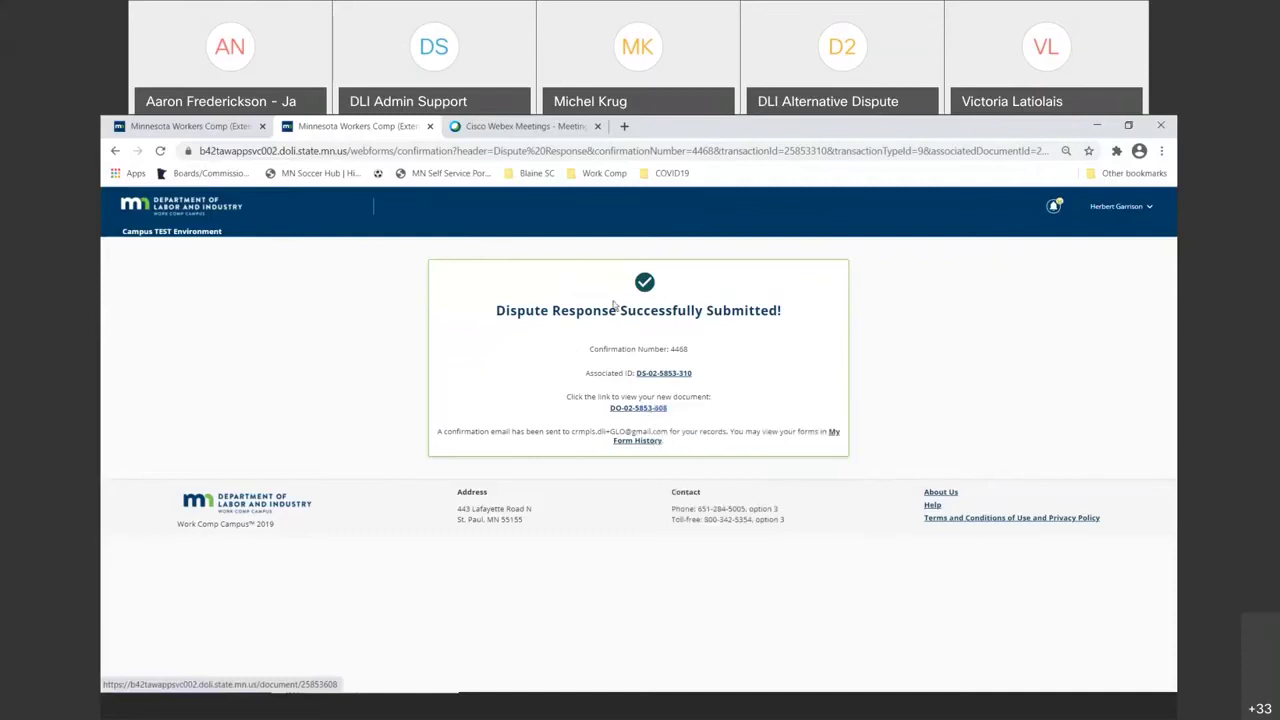
click(480, 127)
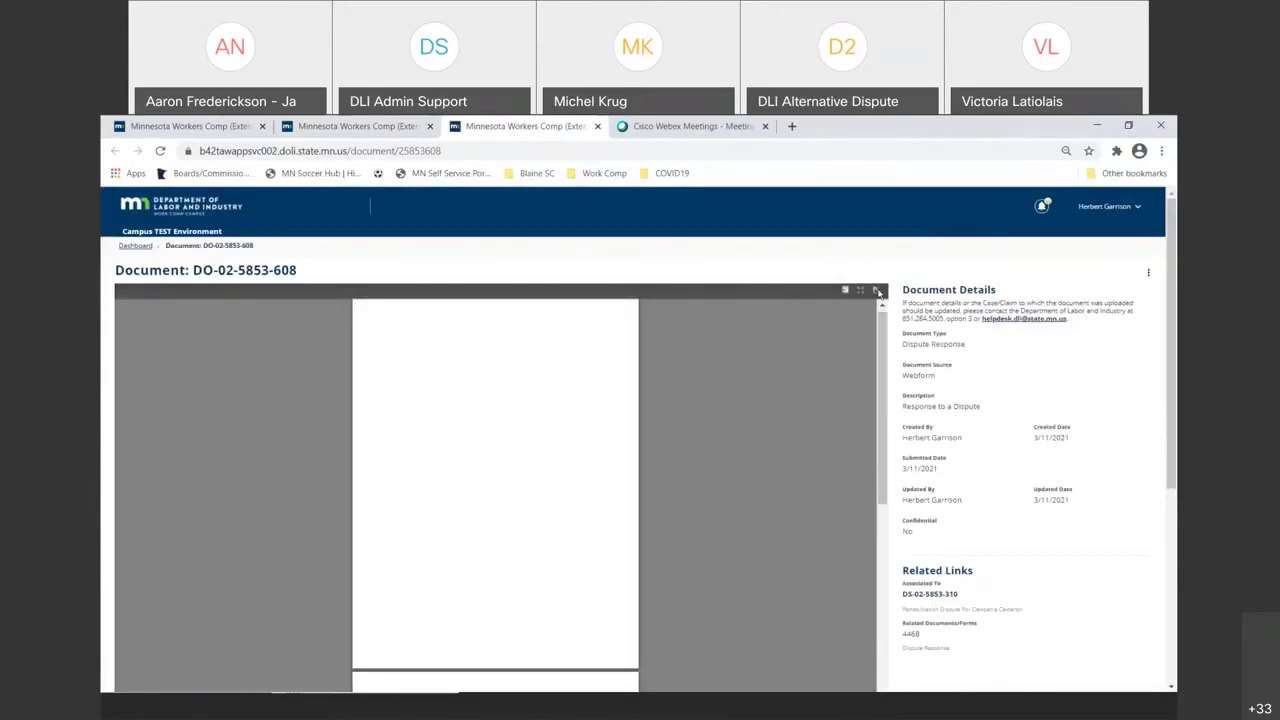
click(877, 291)
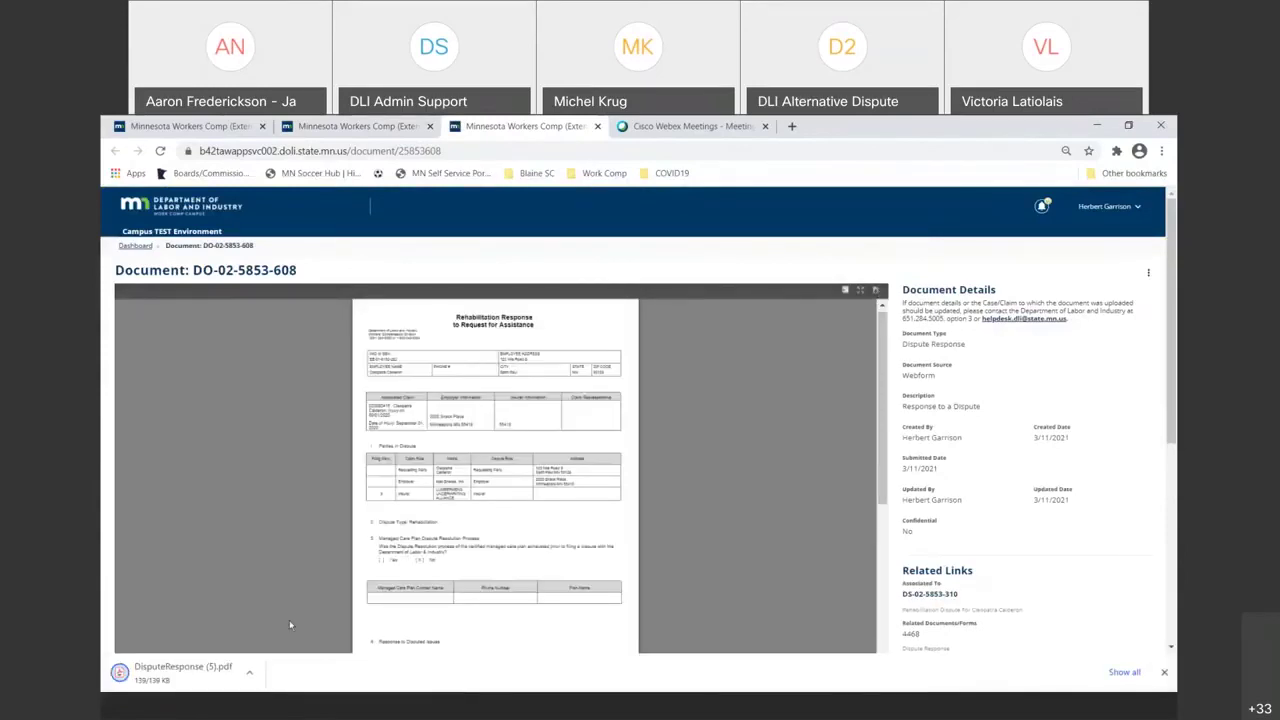
click(222, 674)
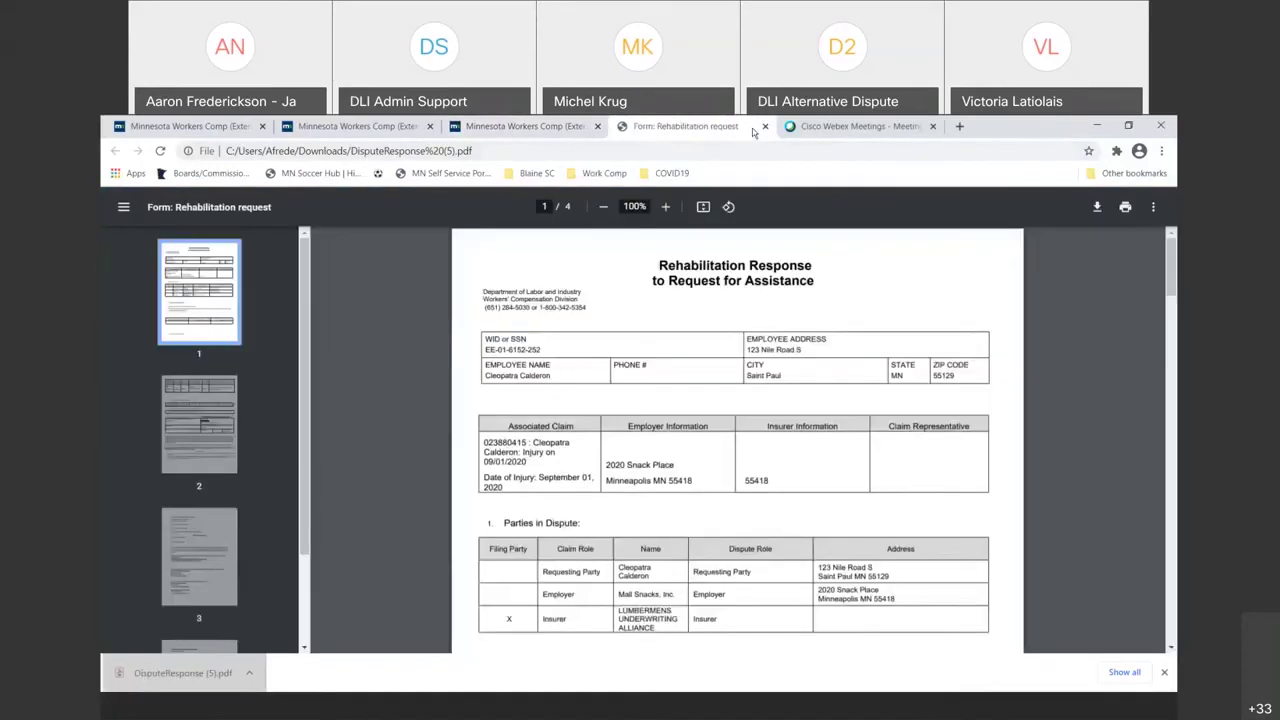
scroll(708, 423, down, 3)
scroll(708, 423, down, 10)
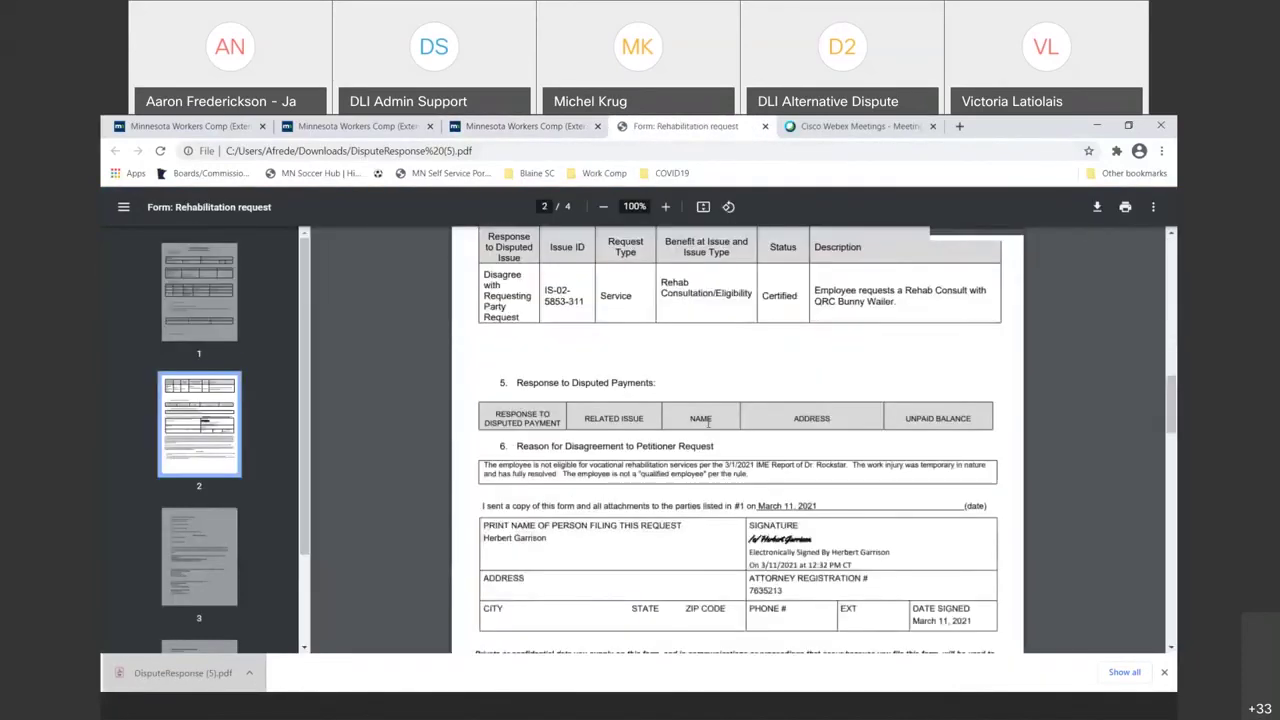
scroll(708, 423, down, 5)
scroll(708, 423, down, 2)
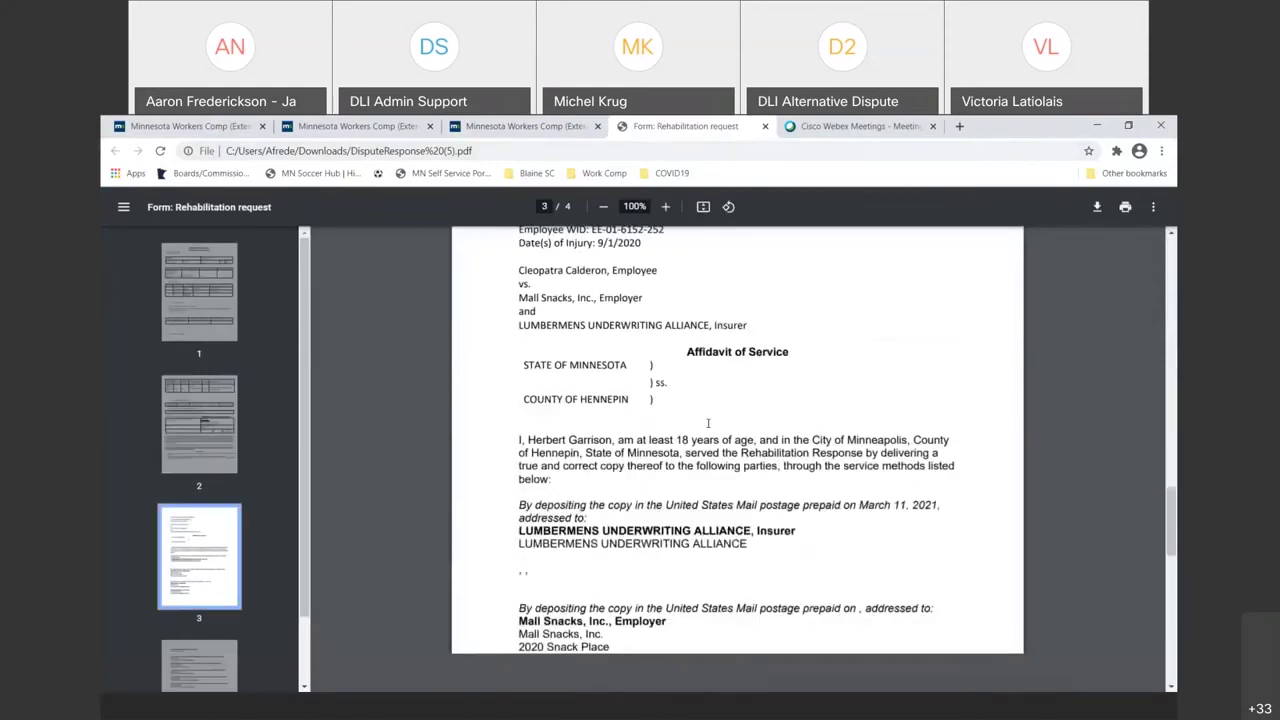
scroll(708, 423, down, 3)
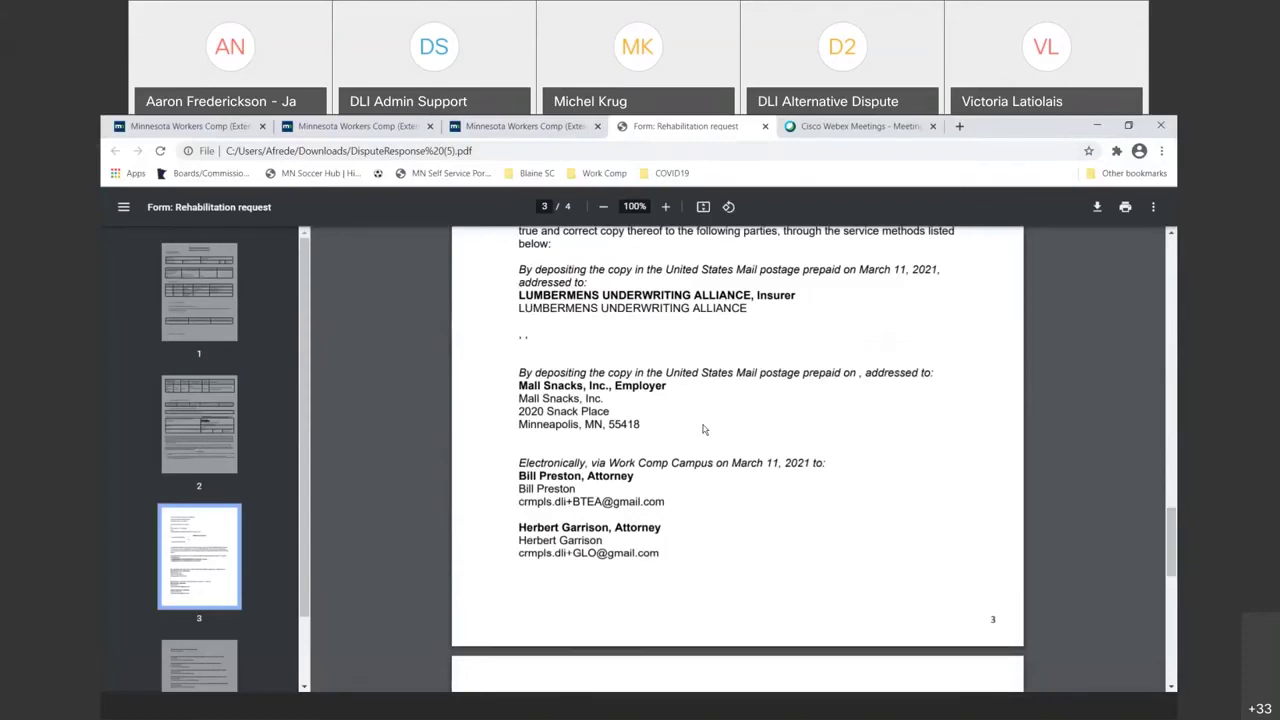
scroll(703, 429, down, 2)
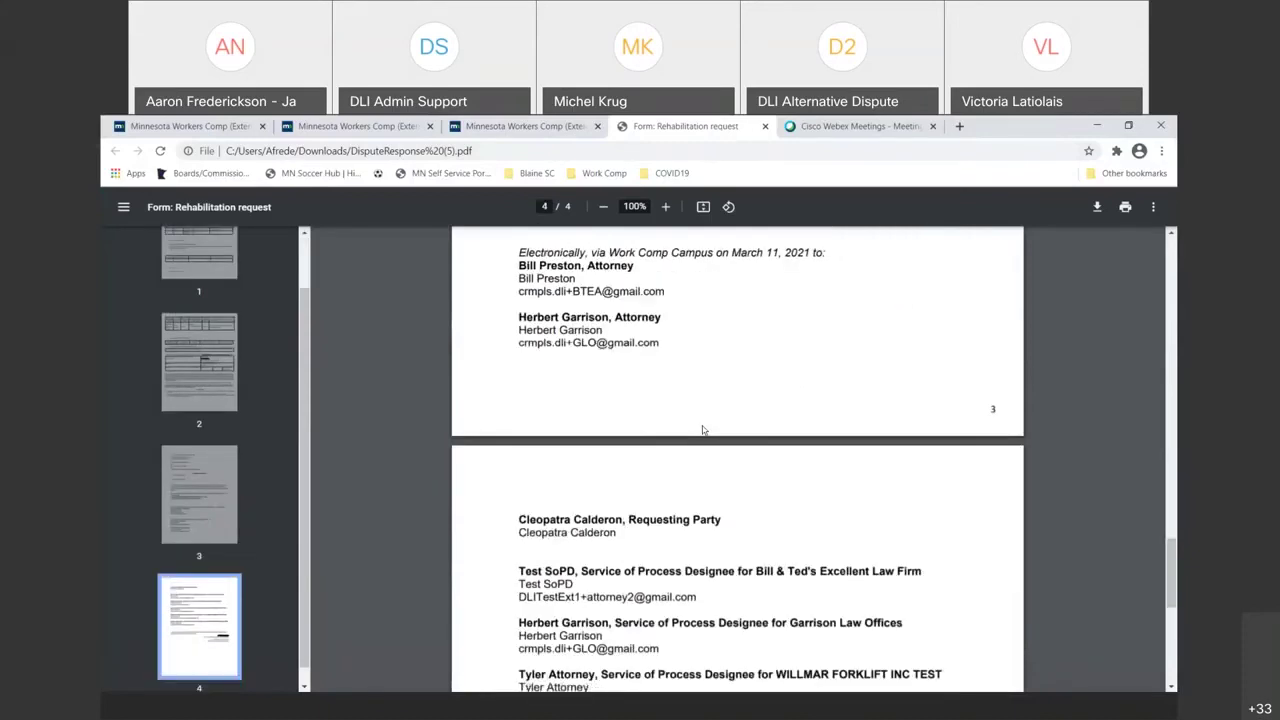
scroll(703, 430, down, 1)
scroll(703, 432, down, 3)
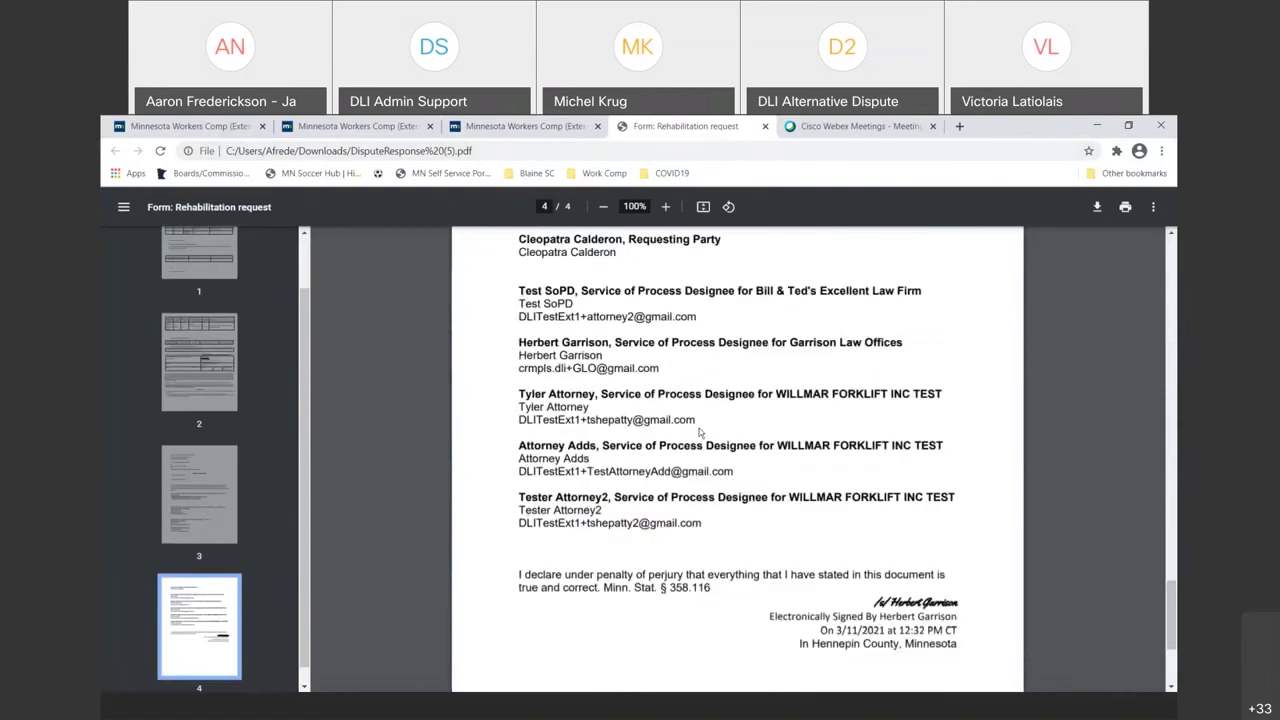
scroll(700, 433, down, 1)
scroll(700, 432, up, 5)
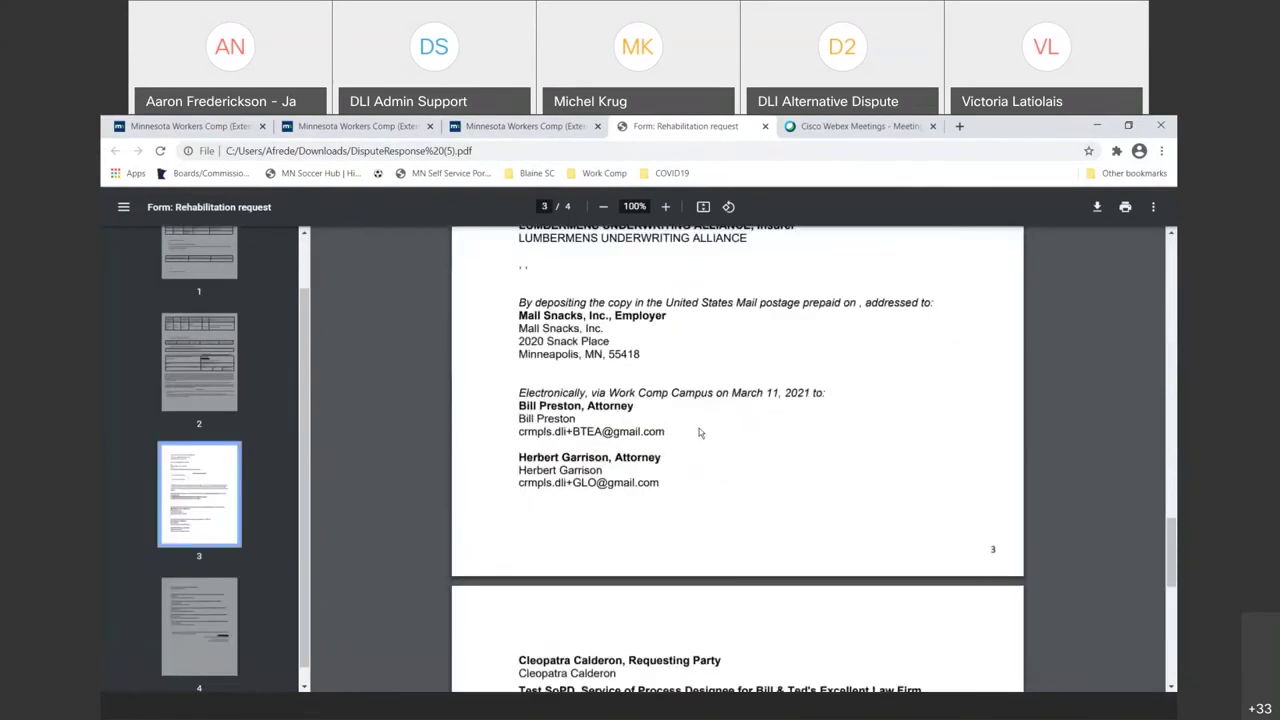
scroll(700, 432, up, 2)
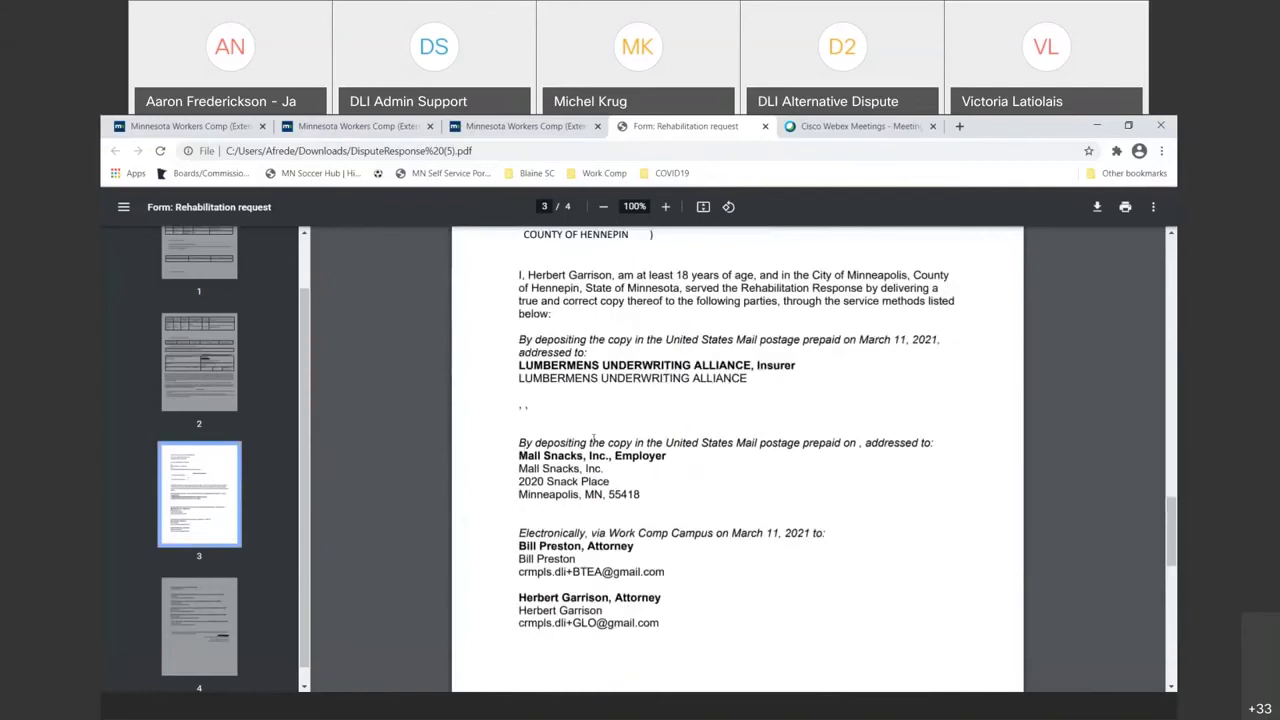